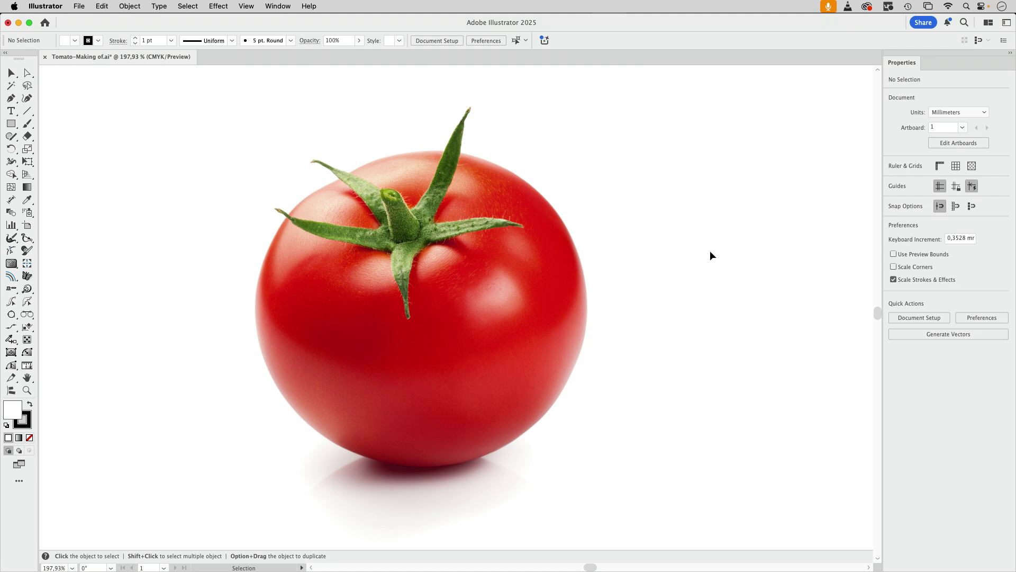
Step: Display the document's layer list and place it beside the linked tomato photo
{"action": "left_click", "coordinate": [535, 339]}
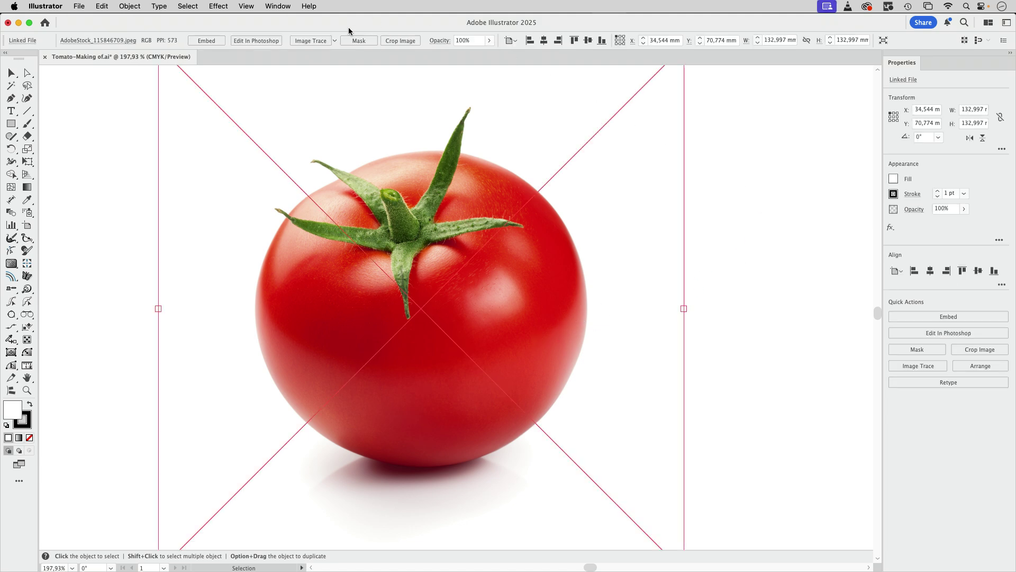
{"action": "left_click", "coordinate": [278, 5]}
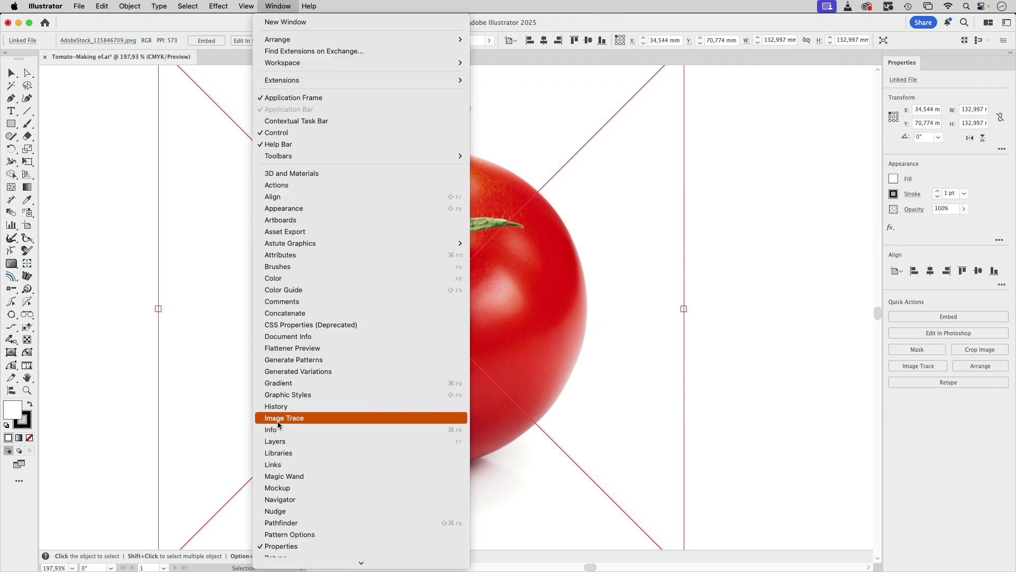
{"action": "left_click", "coordinate": [277, 441]}
{"action": "left_click_drag", "start_coordinate": [823, 174], "coordinate": [651, 139]}
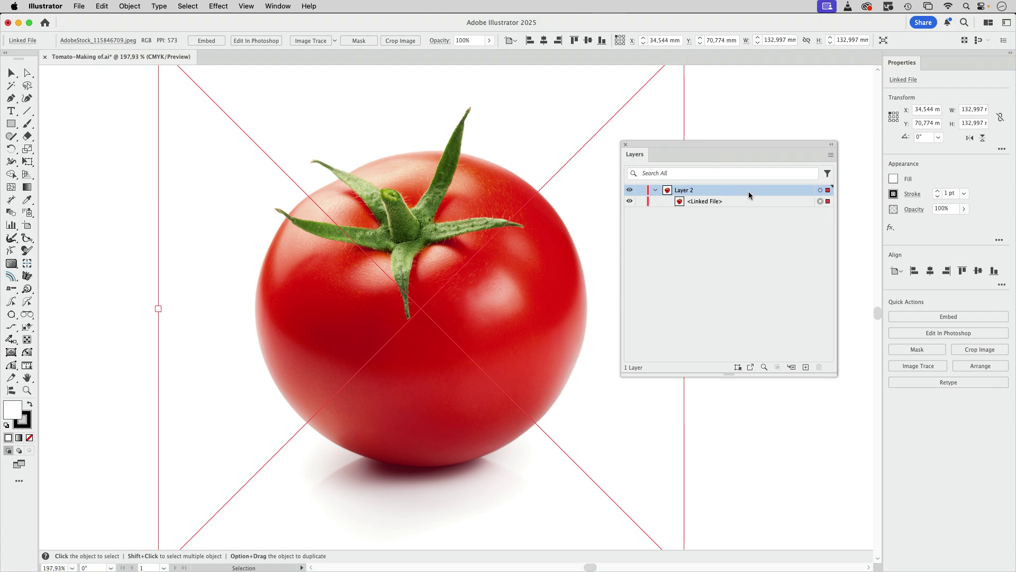
Step: Deselect the tomato photo and toggle outline view on and off to check how the linked image displays
{"action": "key", "text": "z"}
{"action": "left_click_drag", "start_coordinate": [530, 299], "coordinate": [448, 298]}
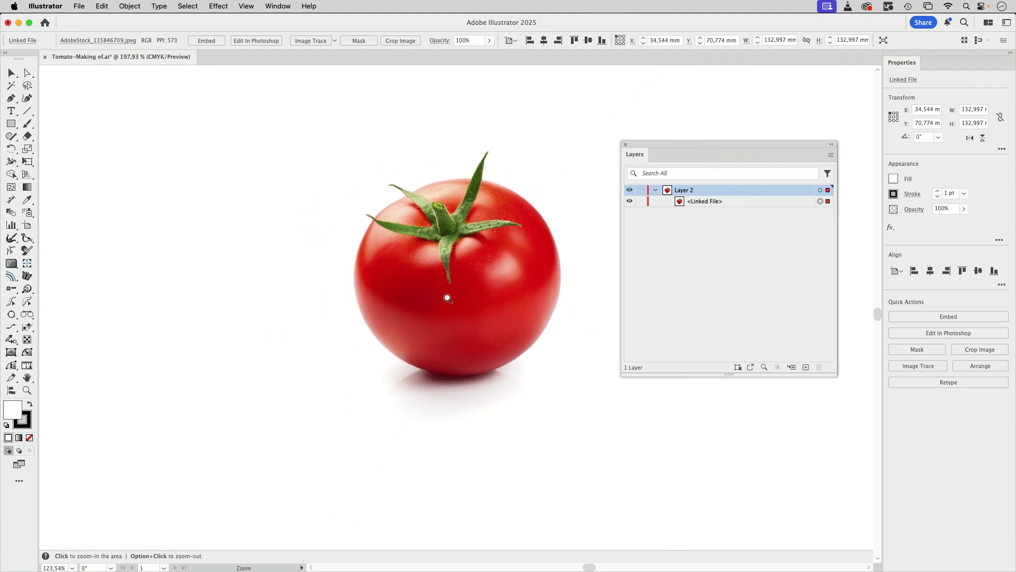
{"action": "key", "text": "v"}
{"action": "left_click", "coordinate": [653, 114]}
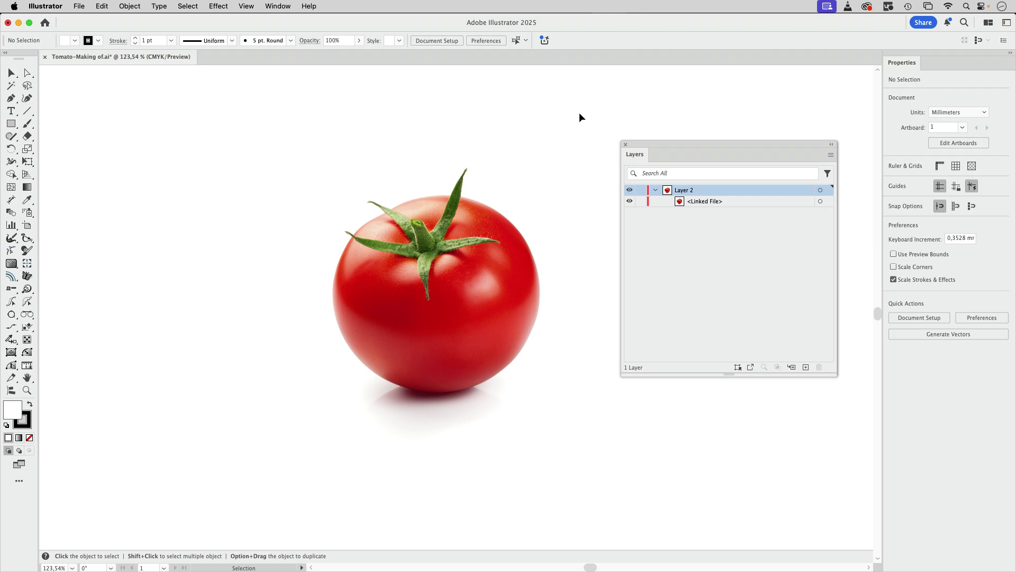
{"action": "key", "text": "super+y"}
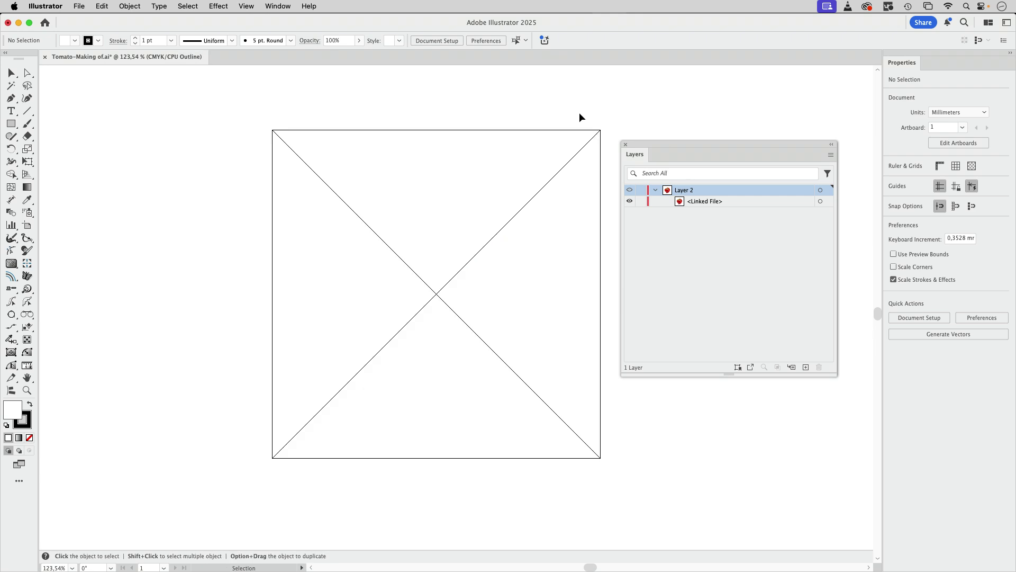
{"action": "key", "text": "super+y"}
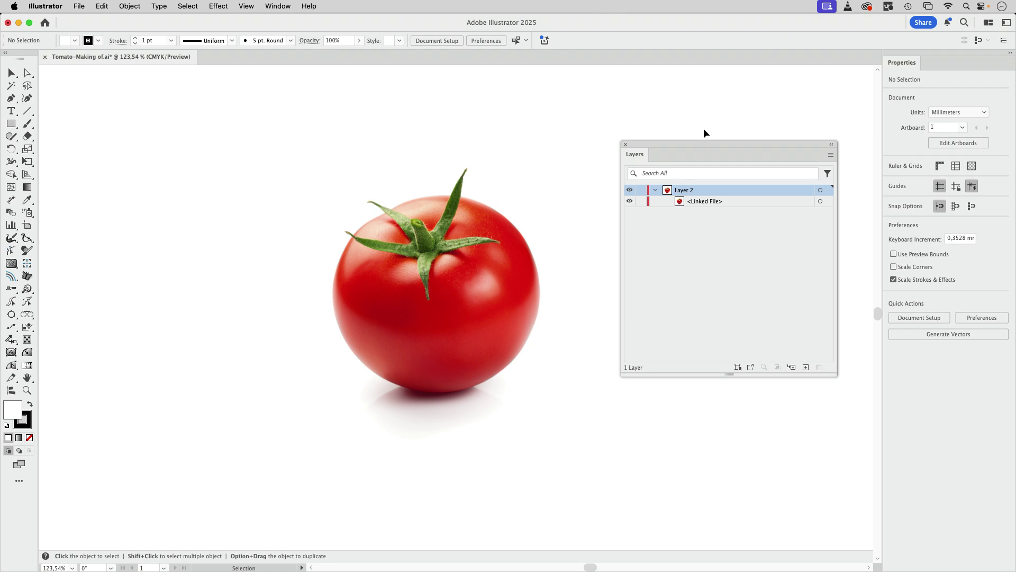
Step: Turn Layer 2 into a template layer with its images dimmed to 100%
{"action": "double_click", "coordinate": [731, 192]}
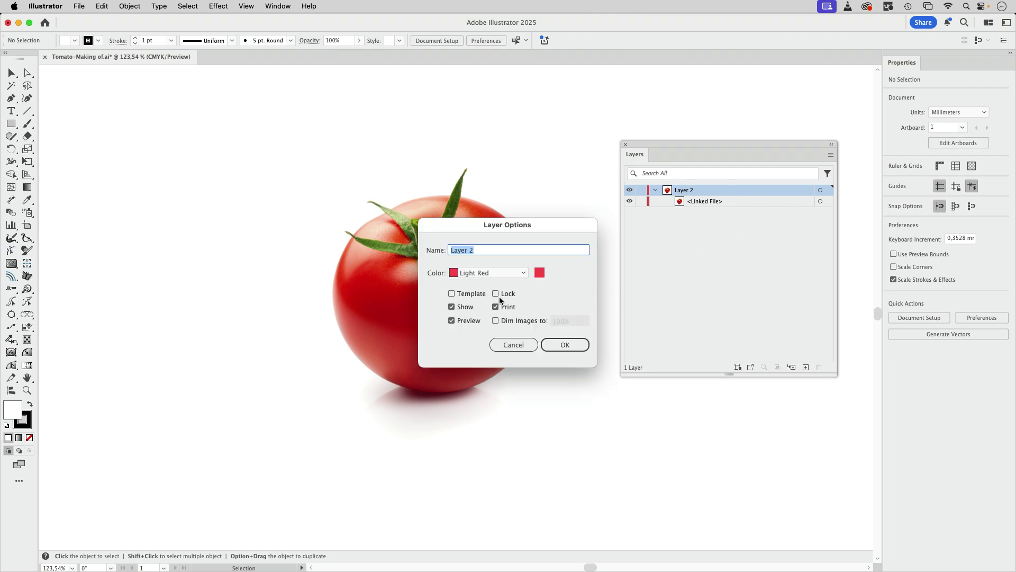
{"action": "left_click", "coordinate": [478, 296]}
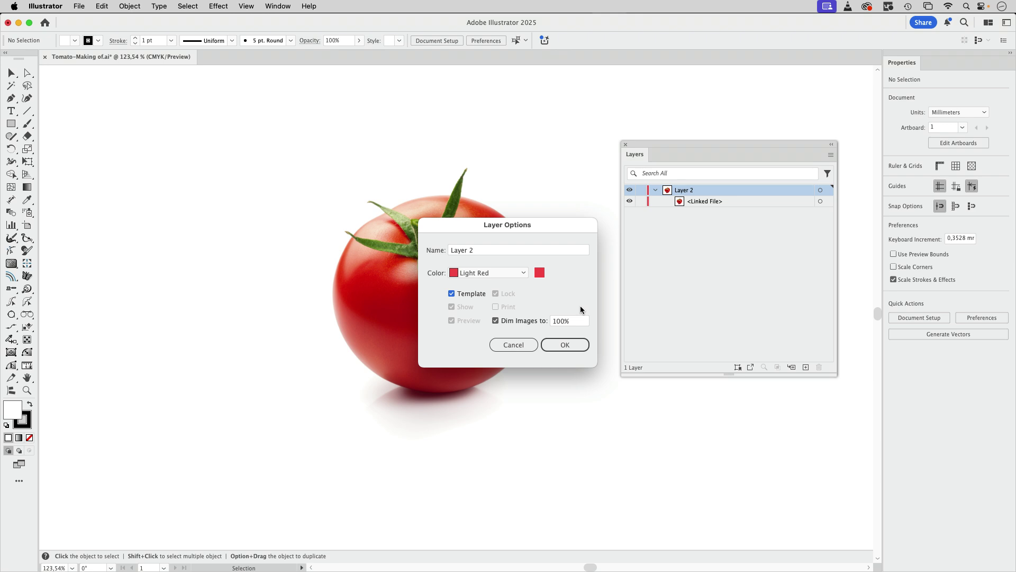
{"action": "left_click", "coordinate": [574, 322]}
{"action": "left_click", "coordinate": [567, 346]}
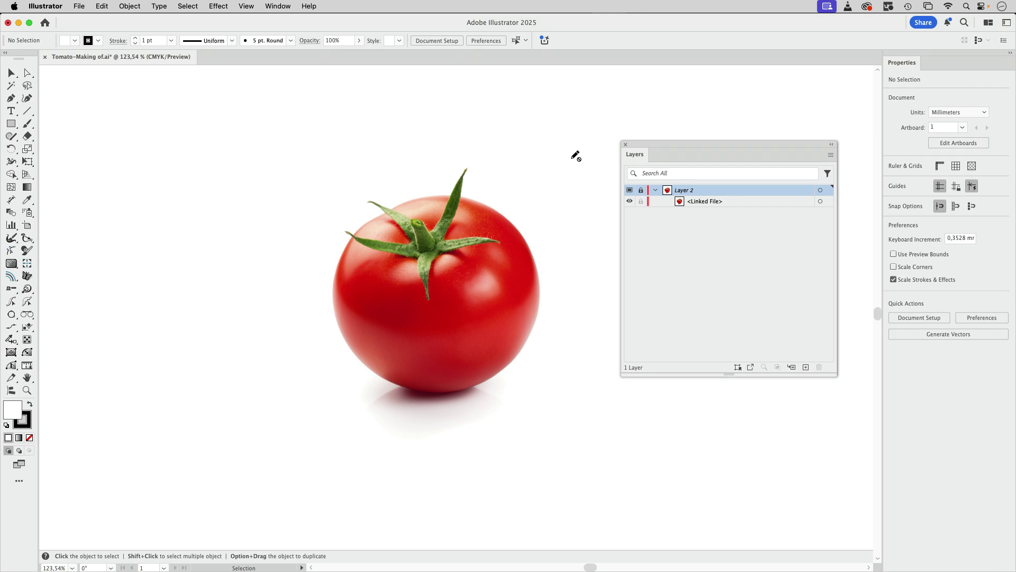
Step: Toggle outline view on and off again to check how the template layer's photo displays
{"action": "left_click", "coordinate": [246, 7]}
{"action": "key", "text": "Escape"}
{"action": "key", "text": "super+y"}
{"action": "key", "text": "super+y"}
Step: Duplicate the Layer 2 template layer twice
{"action": "left_click_drag", "start_coordinate": [759, 191], "coordinate": [807, 367]}
{"action": "left_click_drag", "start_coordinate": [763, 191], "coordinate": [782, 255]}
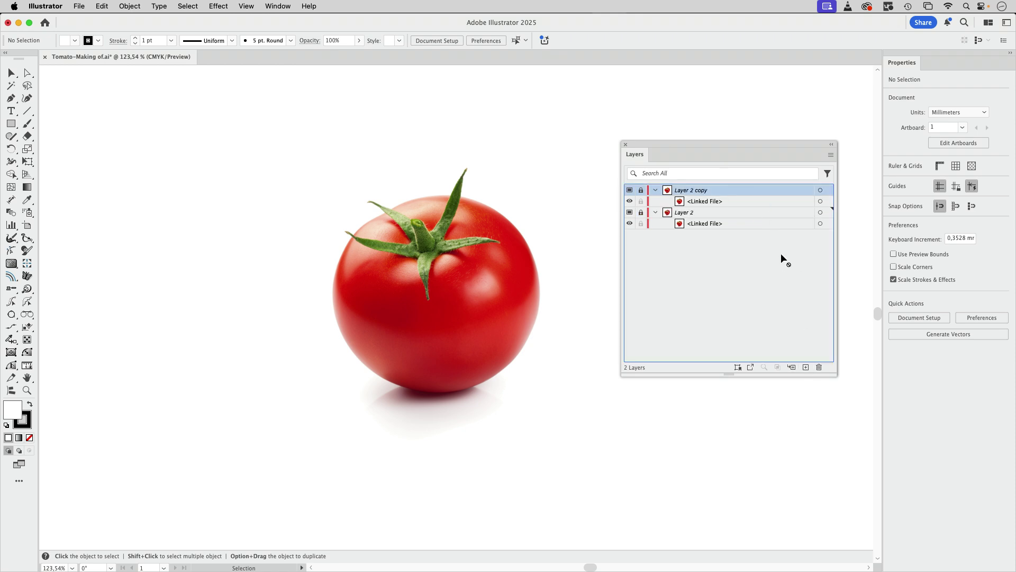
{"action": "left_click_drag", "start_coordinate": [803, 359], "coordinate": [807, 365]}
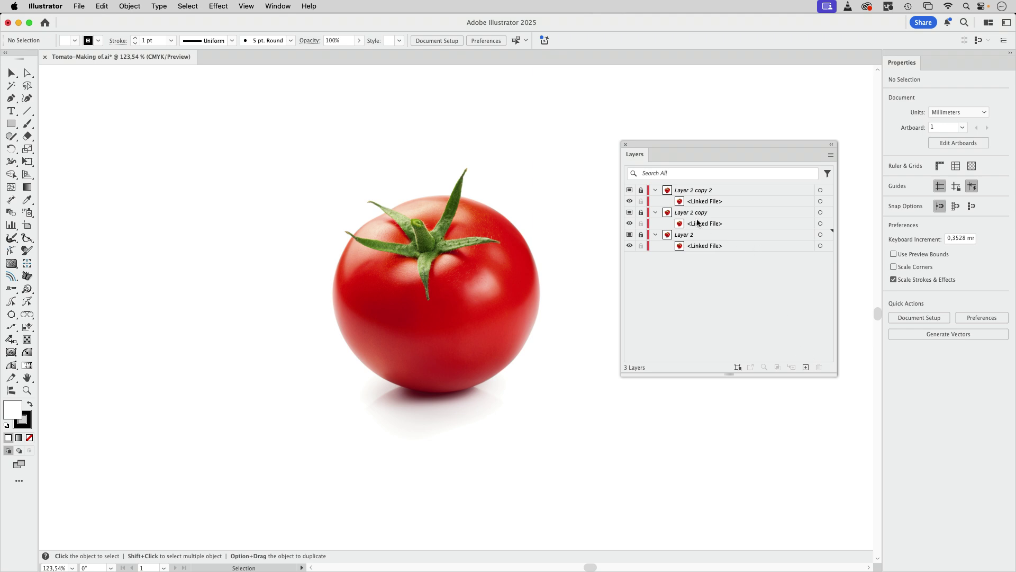
Step: Unlock Layer 2 copy 2, move its tomato photo to the left of the original, and lock the layer again
{"action": "left_click", "coordinate": [641, 190]}
{"action": "left_click", "coordinate": [11, 72]}
{"action": "left_click", "coordinate": [351, 224]}
{"action": "left_click_drag", "start_coordinate": [513, 297], "coordinate": [176, 285]}
{"action": "scroll", "coordinate": [260, 264], "scroll_direction": "left", "scroll_amount": 5}
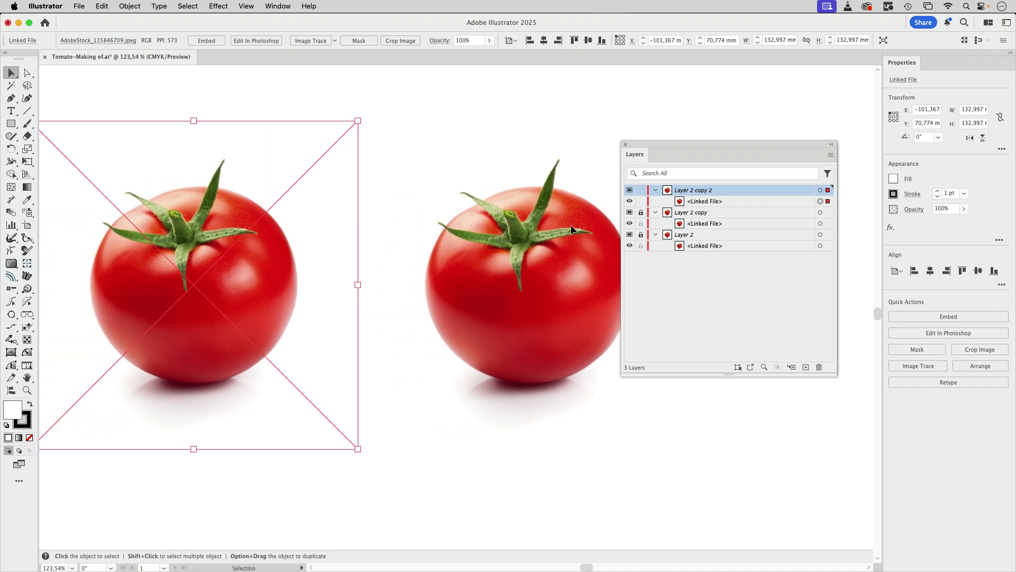
{"action": "left_click_drag", "start_coordinate": [667, 143], "coordinate": [694, 136]}
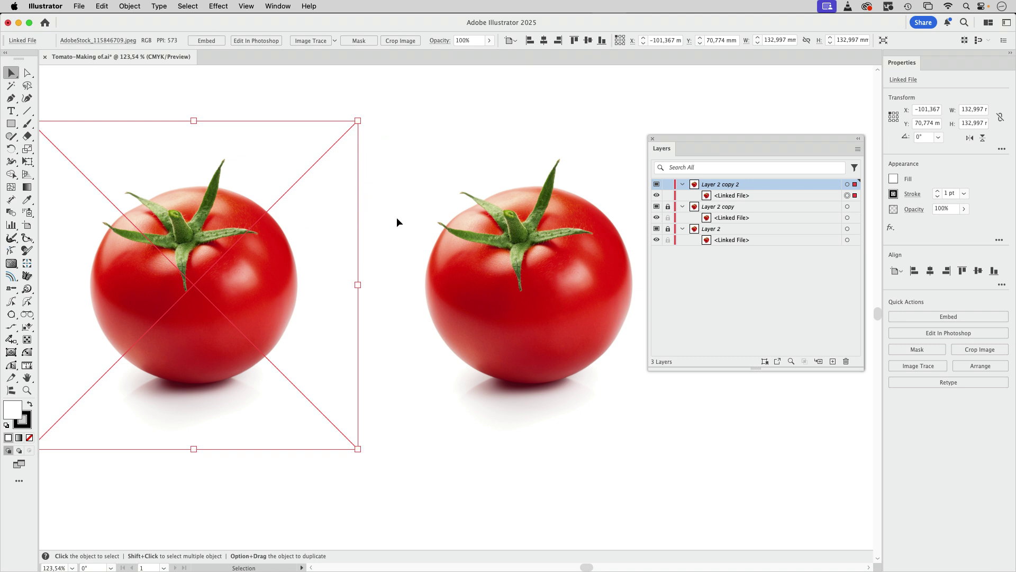
{"action": "left_click", "coordinate": [668, 185]}
Step: Unlock Layer 2 copy and run Image Trace on its tomato photo with the Low Color preset
{"action": "left_click", "coordinate": [669, 207]}
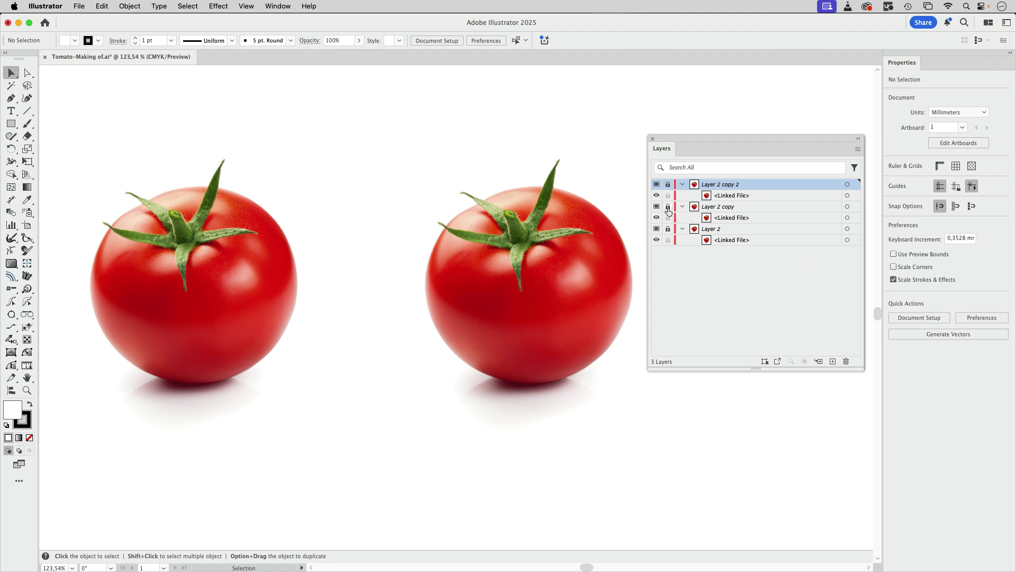
{"action": "left_click", "coordinate": [554, 289]}
{"action": "left_click_drag", "start_coordinate": [682, 142], "coordinate": [735, 140]}
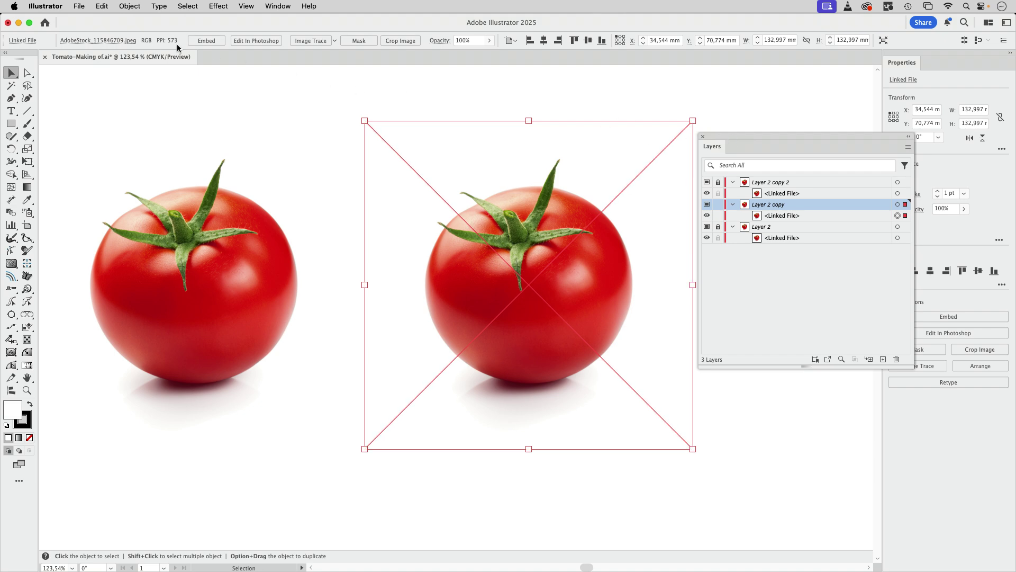
{"action": "left_click", "coordinate": [275, 7]}
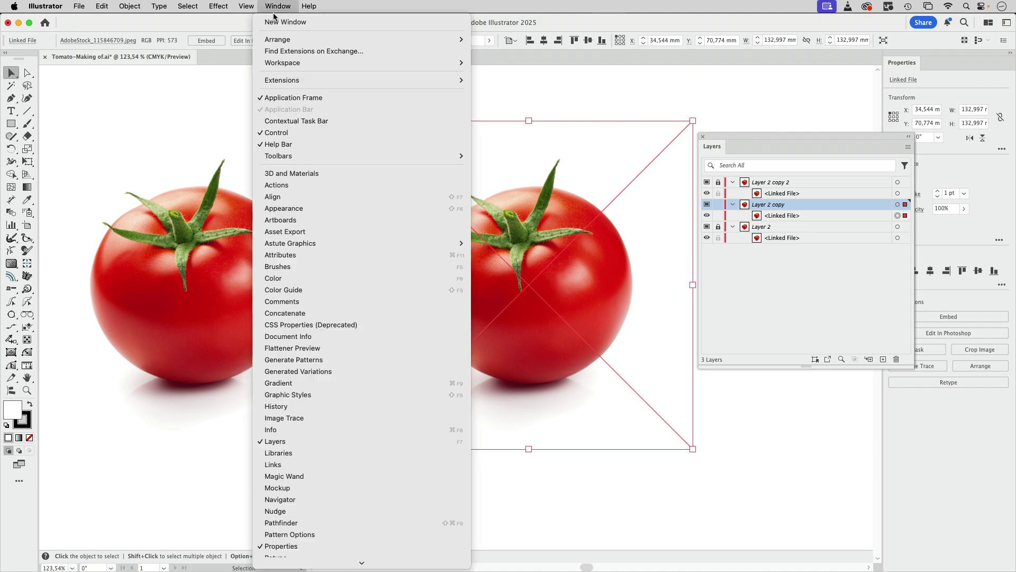
{"action": "left_click", "coordinate": [293, 418]}
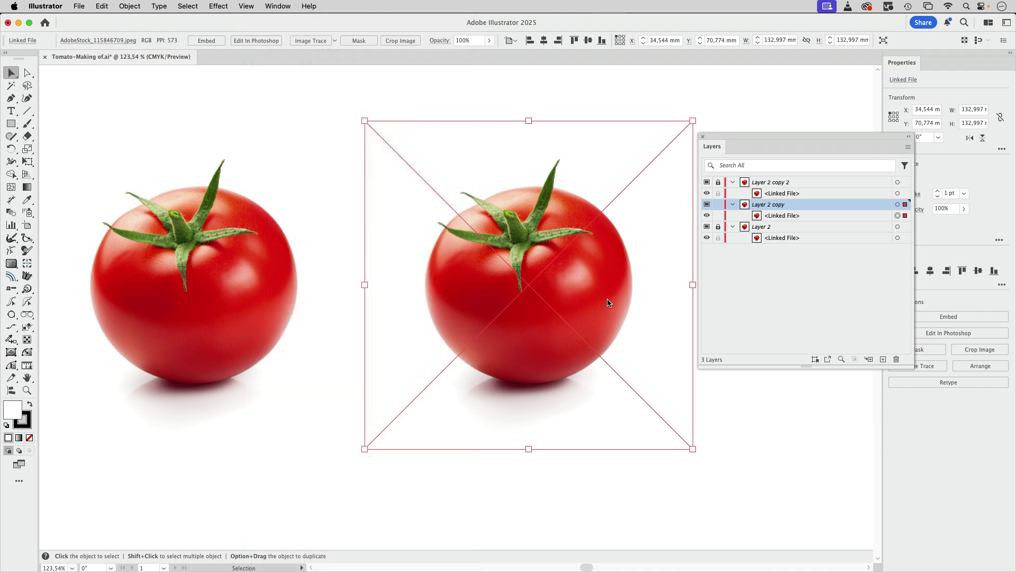
{"action": "mouse_move", "coordinate": [793, 345]}
{"action": "left_mouse_down"}
{"action": "mouse_move", "coordinate": [363, 232]}
{"action": "mouse_move", "coordinate": [224, 154]}
{"action": "mouse_move", "coordinate": [229, 177]}
{"action": "left_mouse_up"}
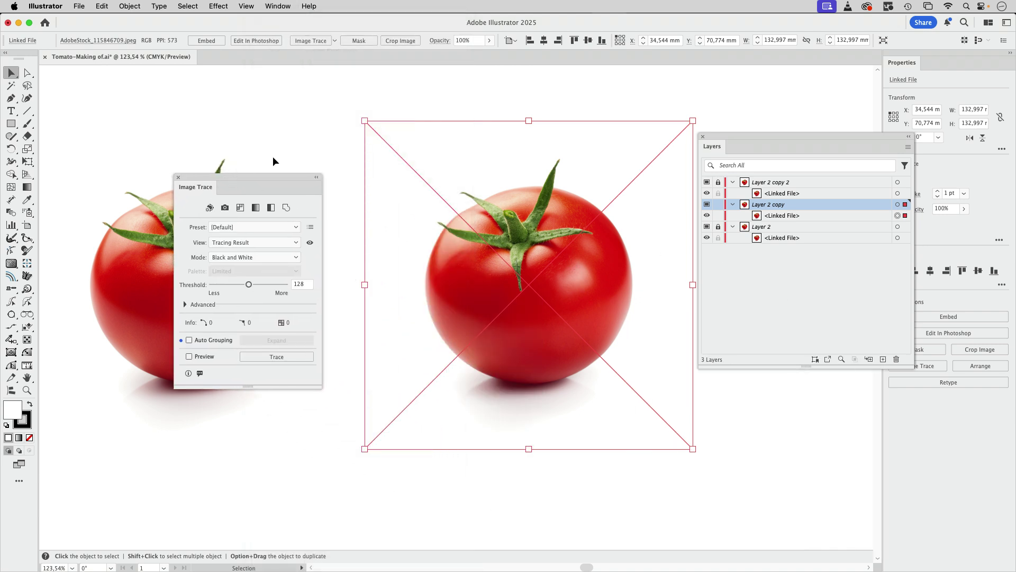
{"action": "left_click", "coordinate": [241, 209]}
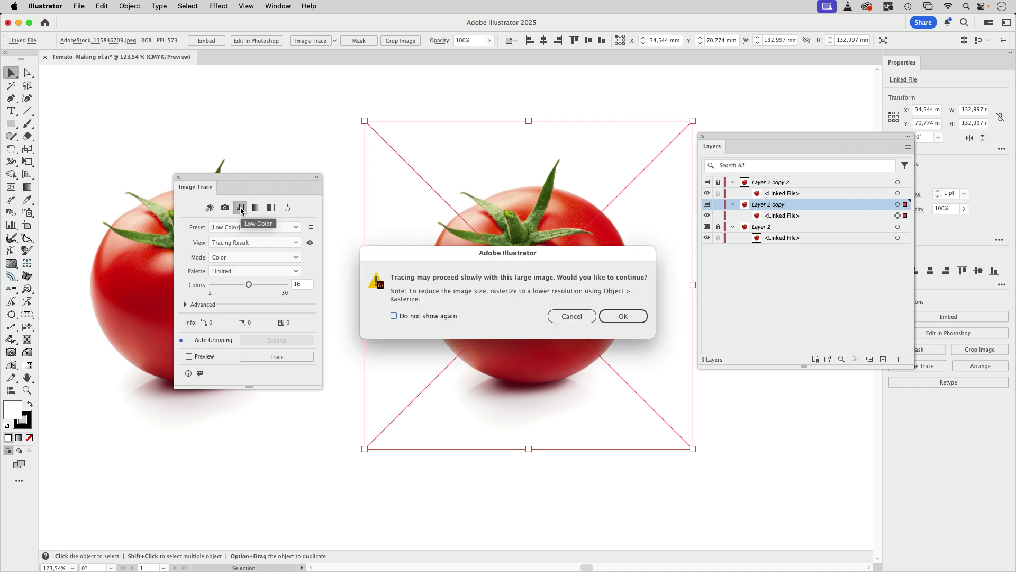
{"action": "left_click", "coordinate": [636, 320]}
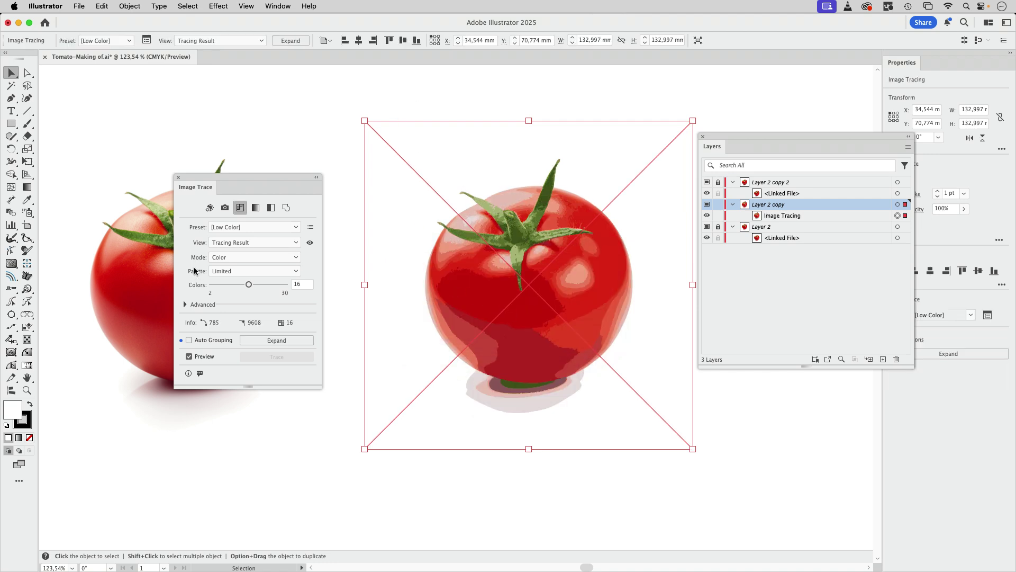
Step: Reduce the tomato tracing to 11 colors and lock the Layer 2 copy layer
{"action": "left_click_drag", "start_coordinate": [247, 282], "coordinate": [234, 284]}
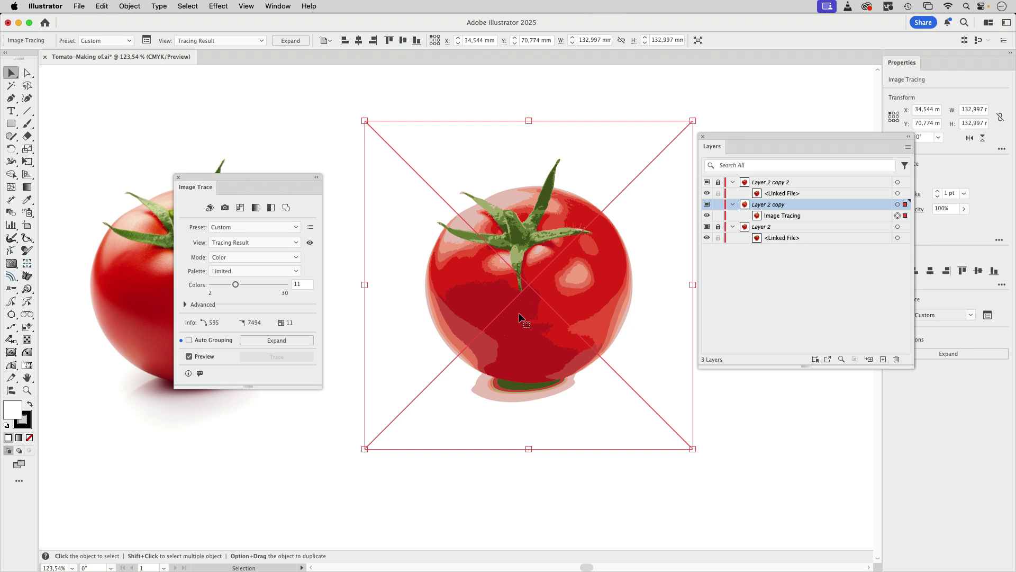
{"action": "left_click", "coordinate": [179, 178]}
{"action": "left_click", "coordinate": [718, 204]}
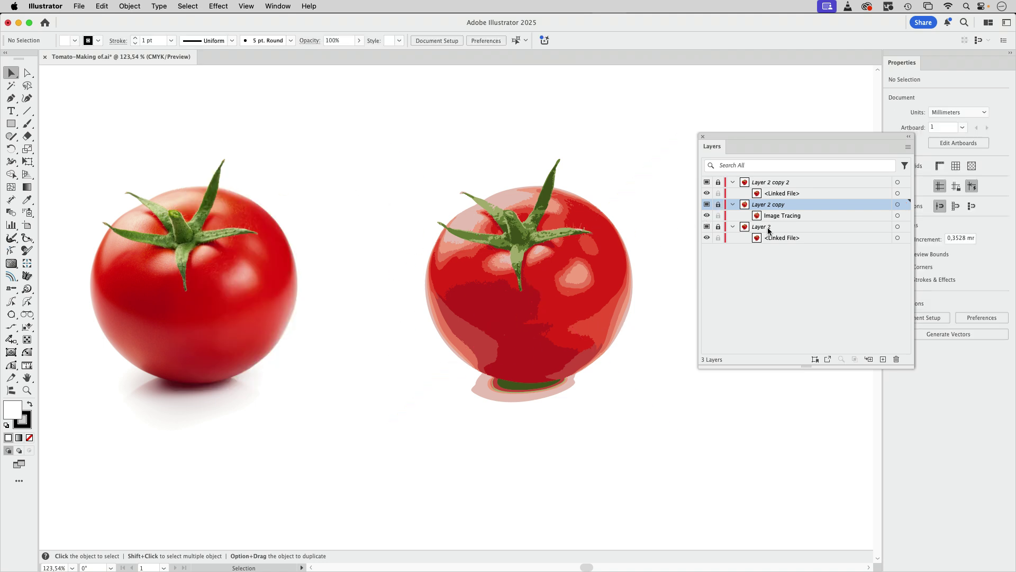
Step: Create a new layer above the templates, paste the copied tomato outline paths in front, and expand the layer's contents
{"action": "left_click", "coordinate": [817, 184]}
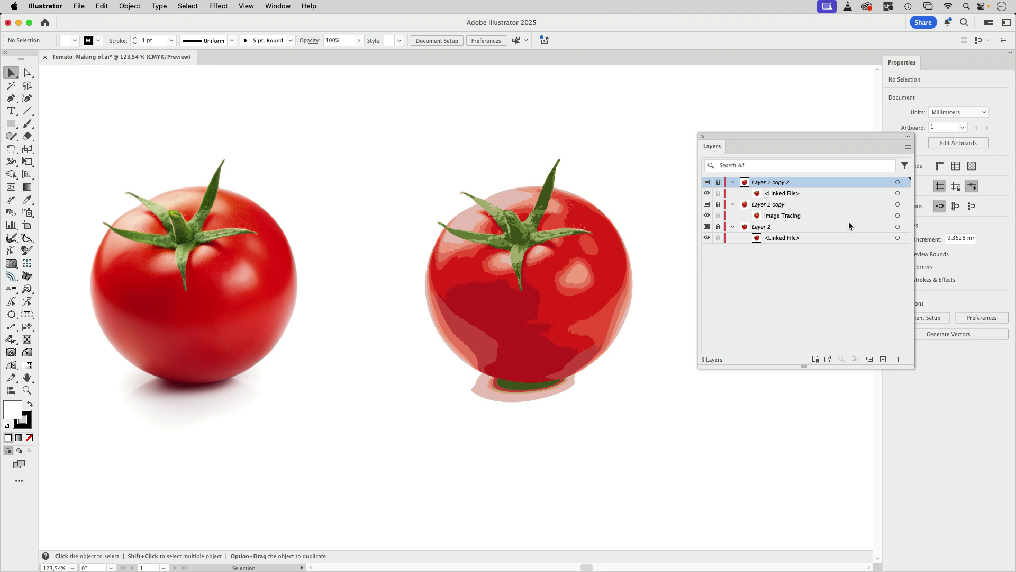
{"action": "left_click", "coordinate": [883, 360]}
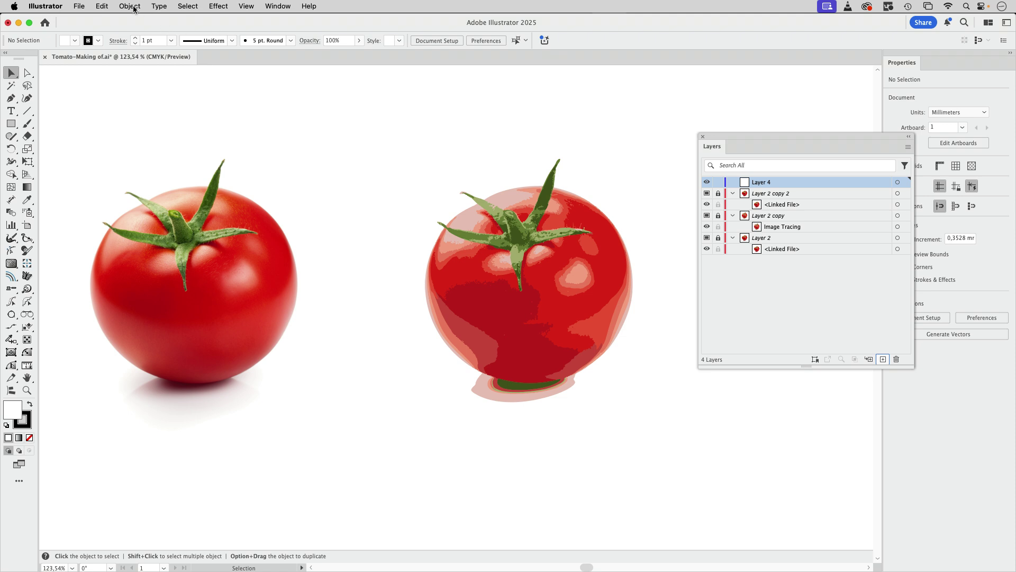
{"action": "left_click", "coordinate": [103, 6]}
{"action": "left_click", "coordinate": [118, 85]}
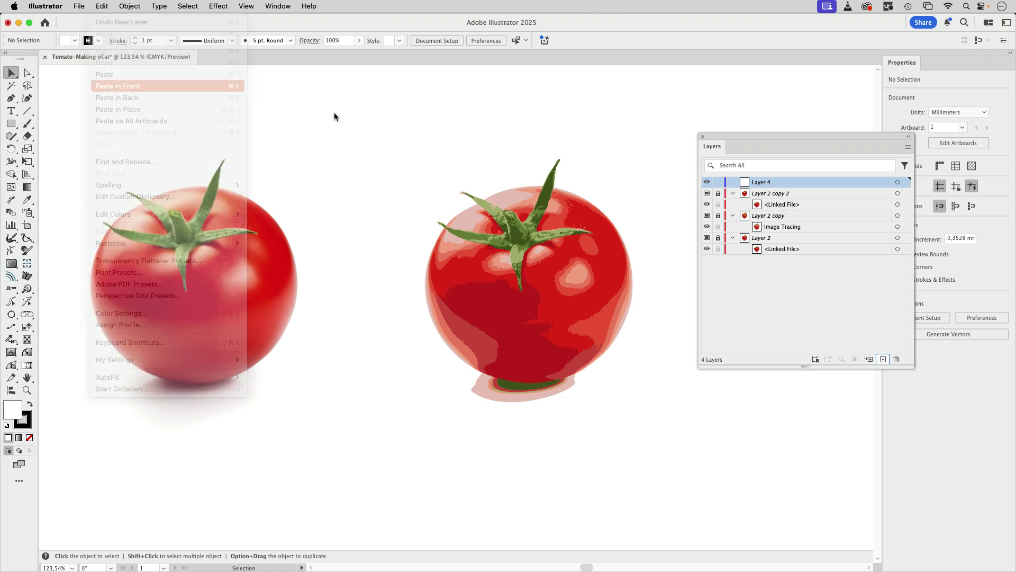
{"action": "left_click", "coordinate": [606, 132]}
{"action": "left_click", "coordinate": [732, 182]}
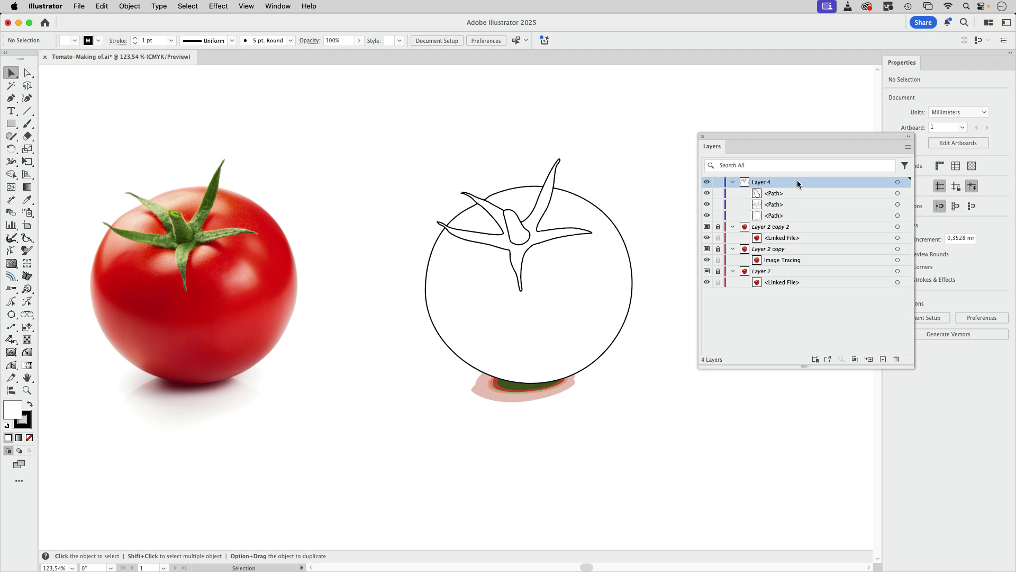
Step: Hide the two upper stem paths in Layer 4, leaving only the tomato body outline visible
{"action": "left_click", "coordinate": [707, 204]}
{"action": "left_click", "coordinate": [707, 205]}
{"action": "scroll", "coordinate": [641, 175], "scroll_direction": "right", "scroll_amount": 3}
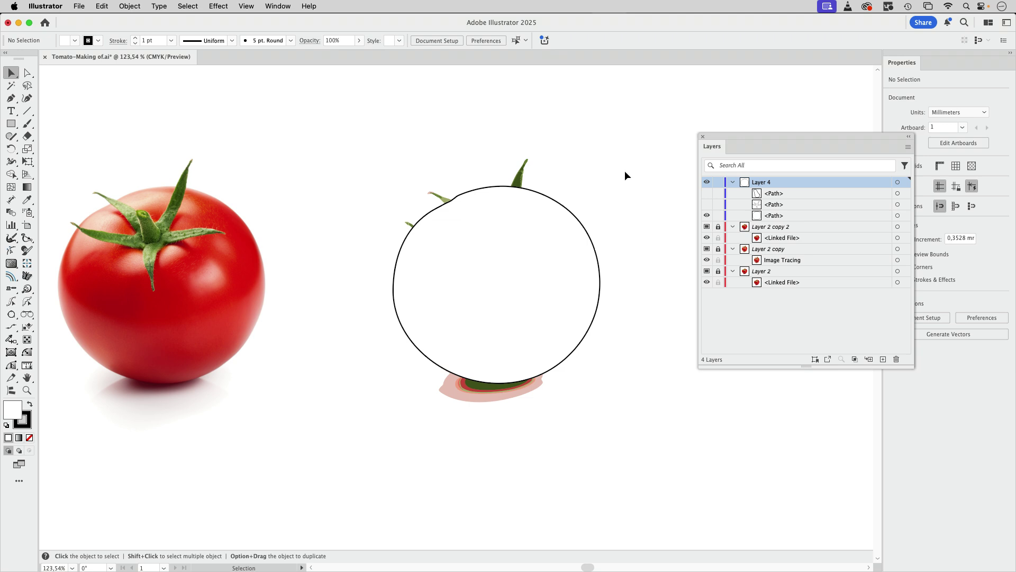
{"action": "scroll", "coordinate": [595, 175], "scroll_direction": "left", "scroll_amount": 4}
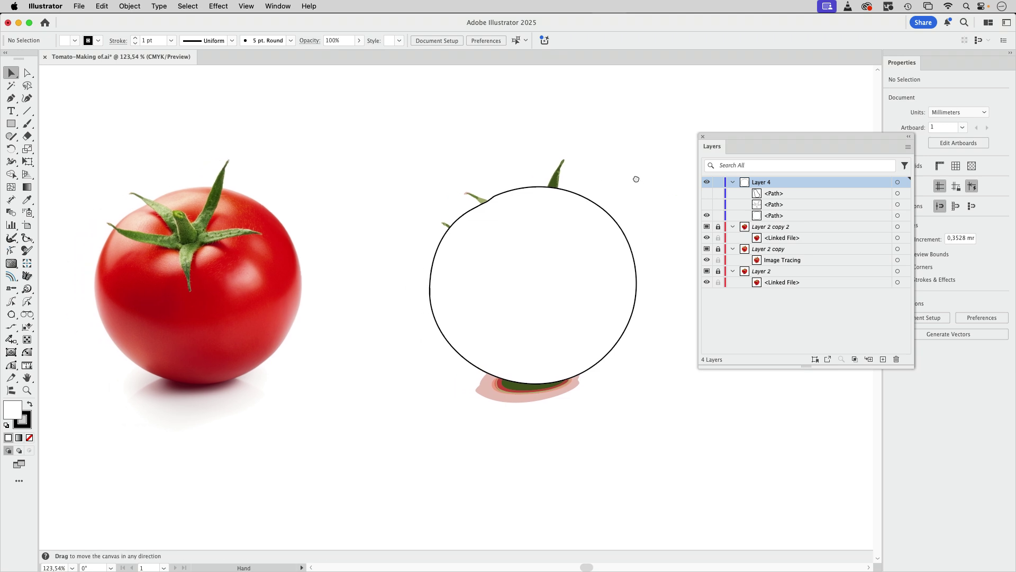
{"action": "left_click_drag", "start_coordinate": [731, 139], "coordinate": [796, 126]}
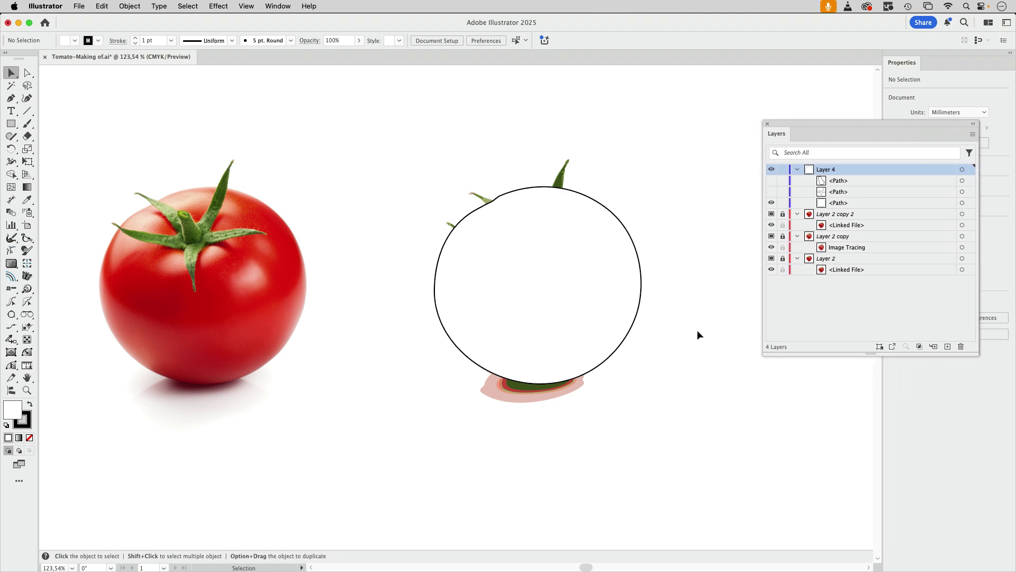
{"action": "left_click_drag", "start_coordinate": [651, 206], "coordinate": [663, 292]}
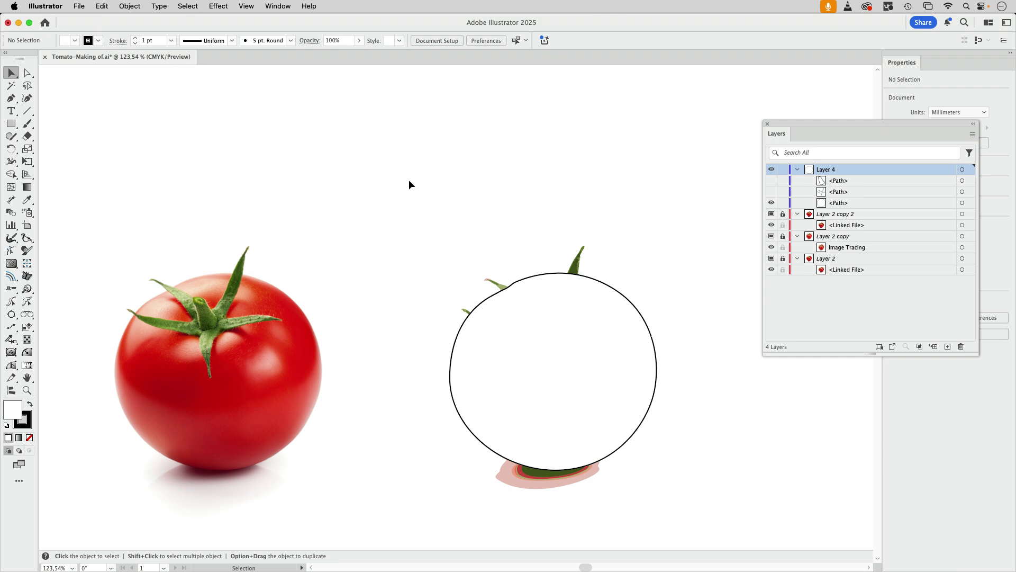
Step: Draw a circle about 67 mm in diameter in the empty area above and between the two tomatoes
{"action": "left_click_drag", "start_coordinate": [11, 123], "coordinate": [58, 148]}
{"action": "left_click_drag", "start_coordinate": [291, 103], "coordinate": [458, 269]}
{"action": "left_click", "coordinate": [16, 75]}
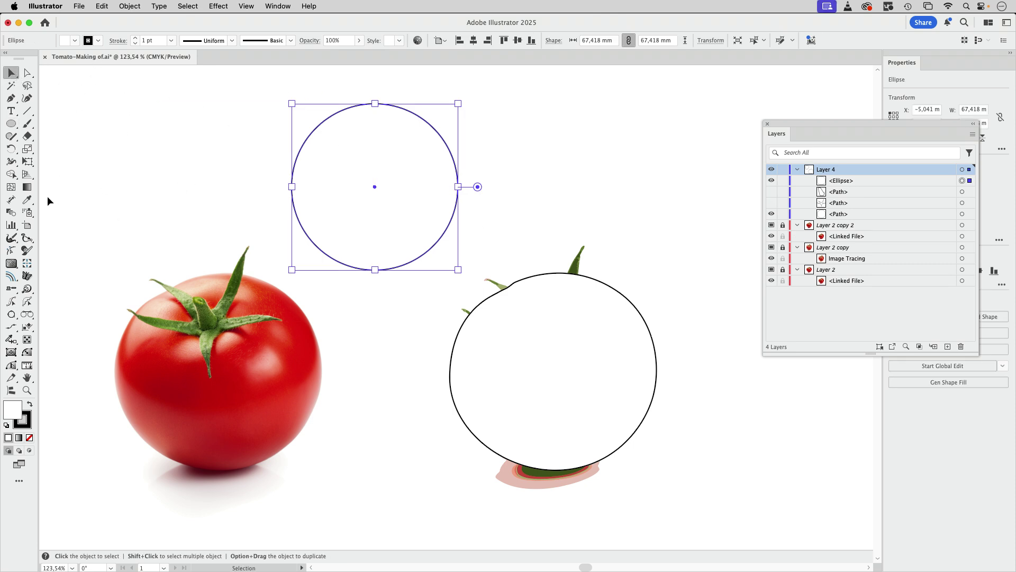
Step: Apply a points-mode freeform gradient to the circle, placing color stops near its top, right edge and lower-left edge
{"action": "left_click", "coordinate": [28, 188]}
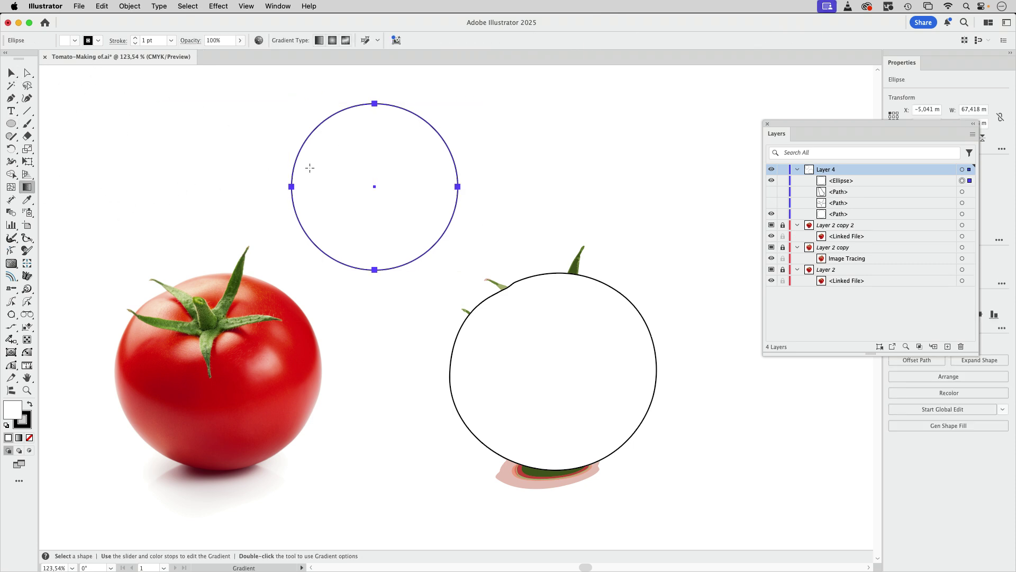
{"action": "left_click", "coordinate": [345, 40]}
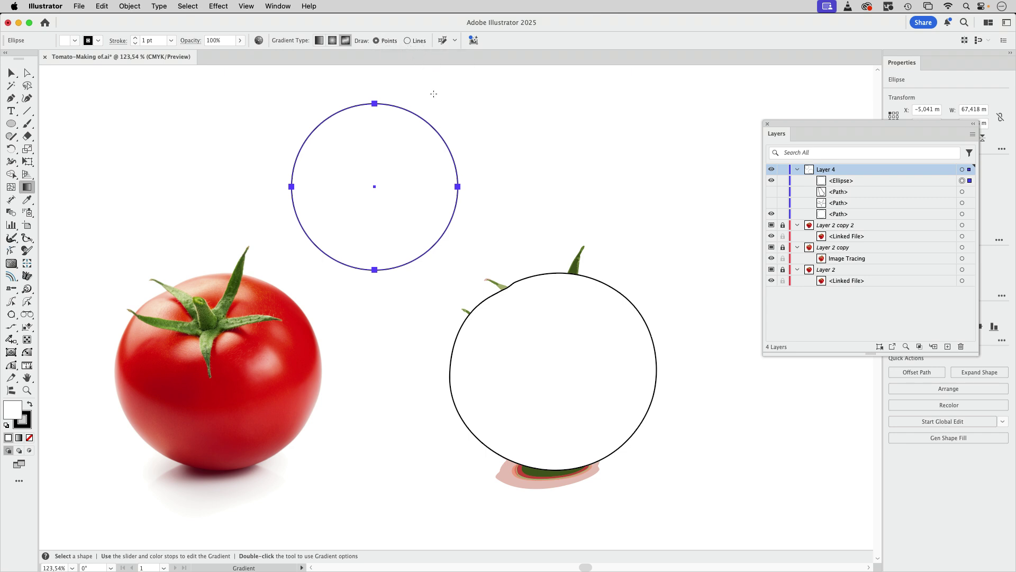
{"action": "left_click", "coordinate": [374, 115]}
{"action": "left_click", "coordinate": [436, 203]}
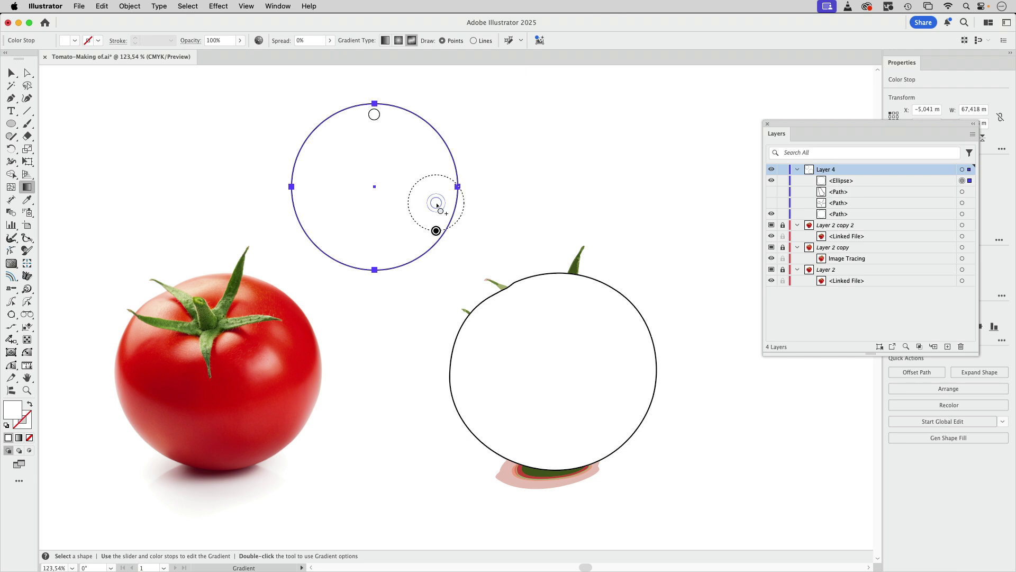
{"action": "left_click", "coordinate": [319, 221]}
Step: Color the circle's lower-left gradient stop magenta, the right stop yellow and the top stop blue with 87% cyan
{"action": "double_click", "coordinate": [320, 221]}
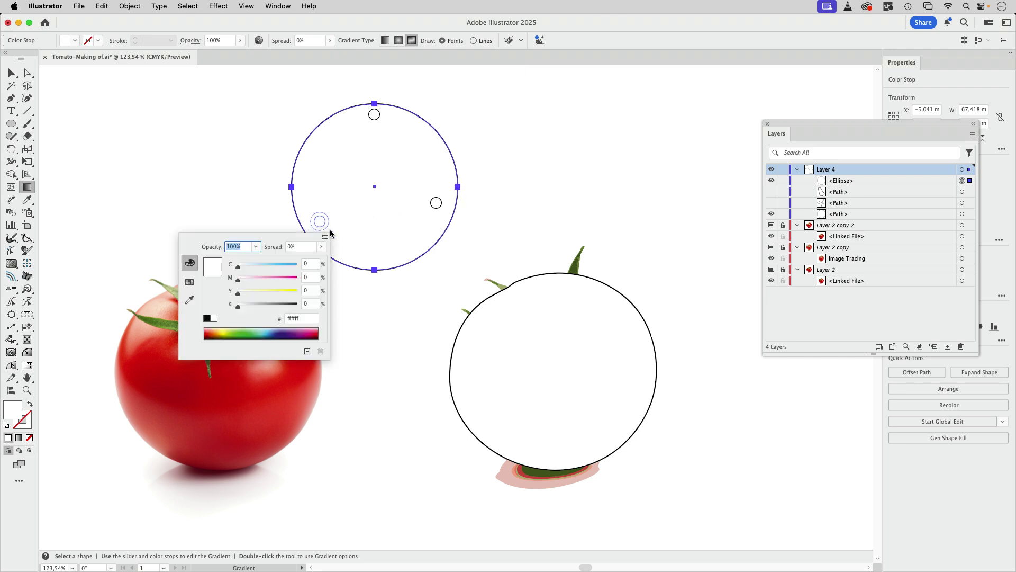
{"action": "left_click", "coordinate": [285, 278]}
{"action": "left_click", "coordinate": [436, 202]}
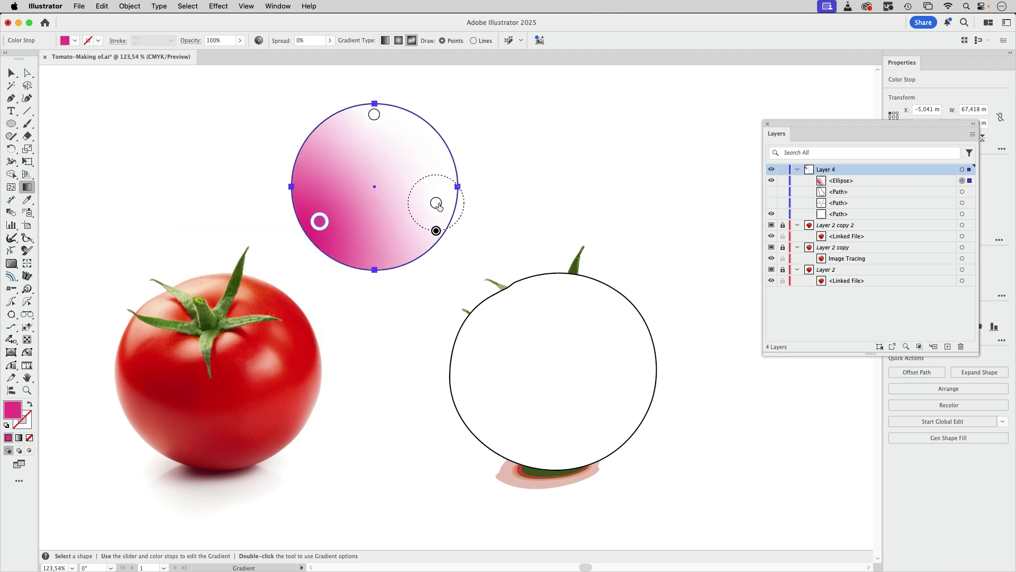
{"action": "double_click", "coordinate": [436, 203]}
{"action": "double_click", "coordinate": [434, 202]}
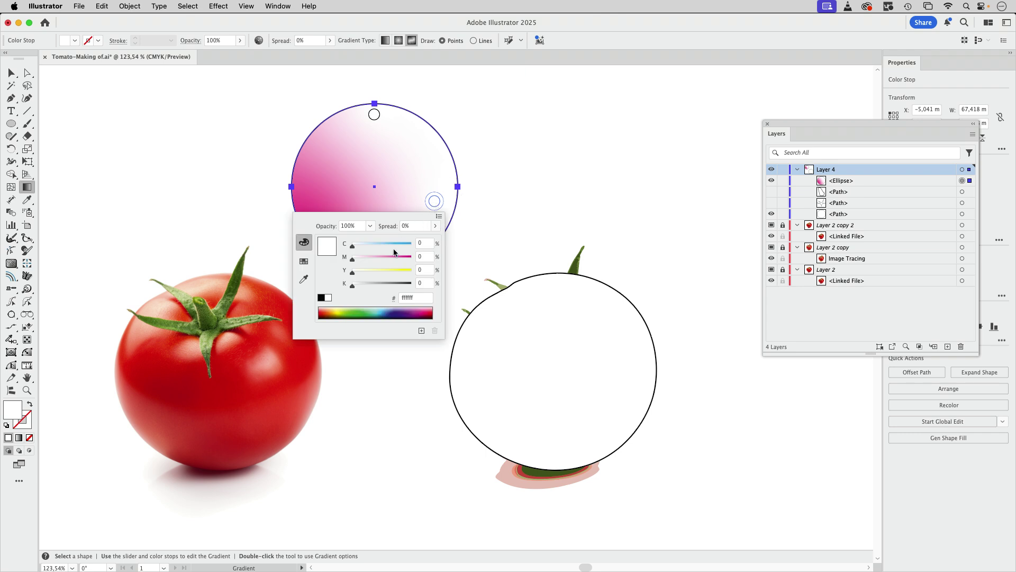
{"action": "left_click", "coordinate": [403, 271]}
{"action": "left_click", "coordinate": [375, 114]}
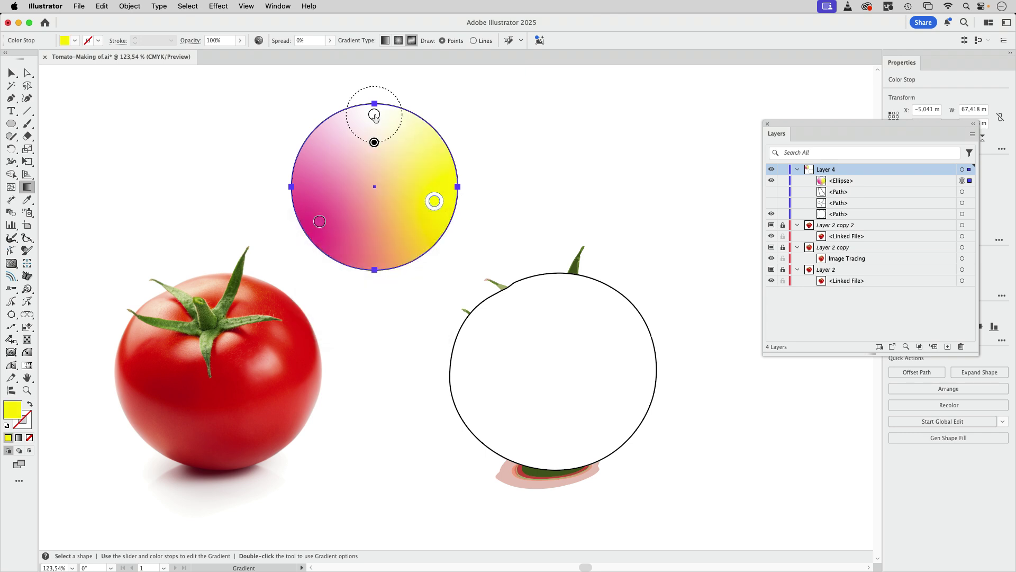
{"action": "double_click", "coordinate": [374, 115]}
{"action": "left_click", "coordinate": [347, 158]}
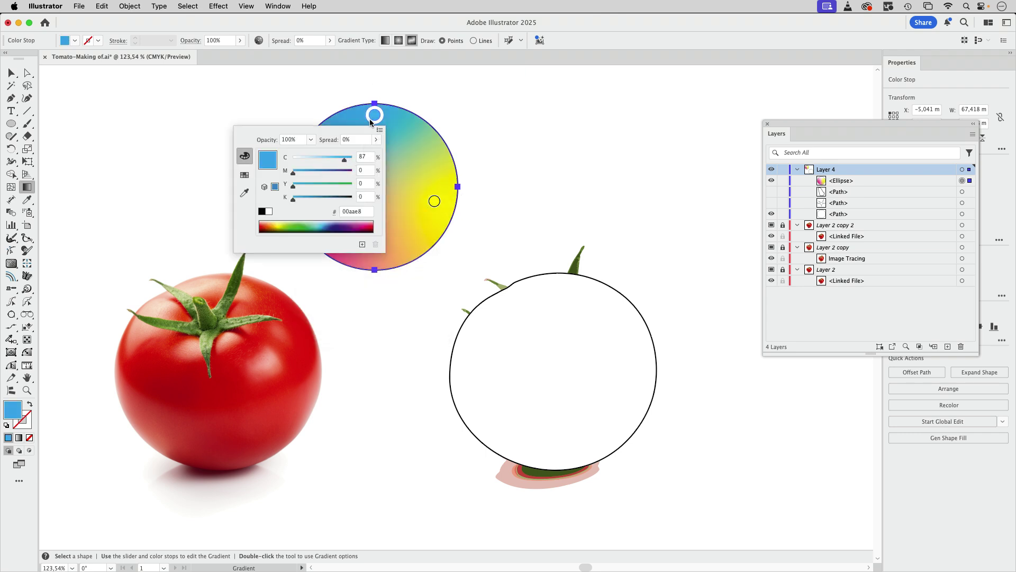
Step: Move the yellow stop close to the circle's center and add a second magenta stop at the lower right
{"action": "left_click_drag", "start_coordinate": [434, 201], "coordinate": [368, 179]}
{"action": "left_click", "coordinate": [320, 221]}
{"action": "left_click", "coordinate": [435, 215]}
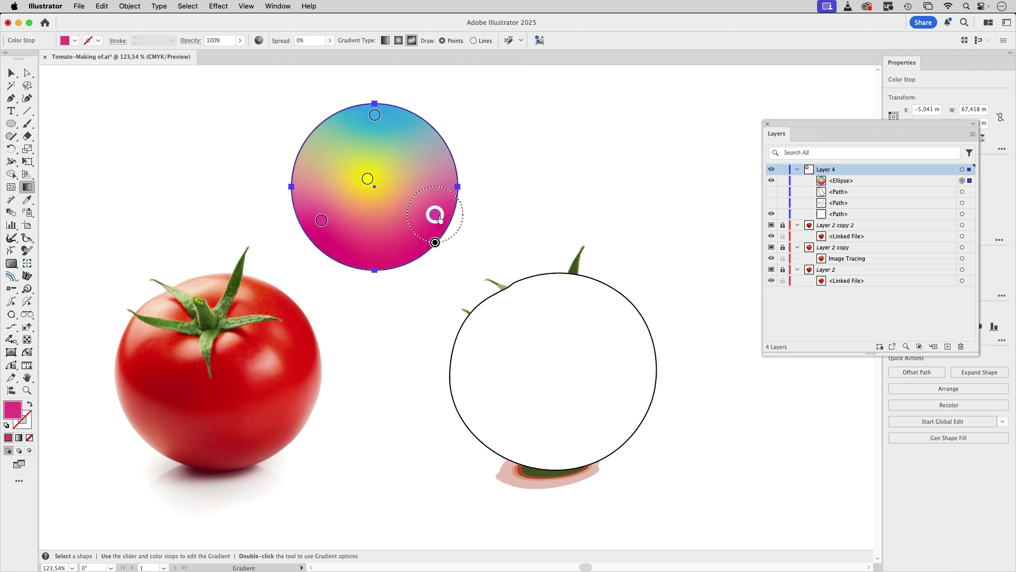
Step: Reposition the two magenta stops closer to the circle's left and right edges
{"action": "mouse_move", "coordinate": [435, 215]}
{"action": "left_mouse_down"}
{"action": "mouse_move", "coordinate": [397, 239]}
{"action": "mouse_move", "coordinate": [367, 242]}
{"action": "mouse_move", "coordinate": [436, 203]}
{"action": "left_mouse_up"}
{"action": "left_click_drag", "start_coordinate": [321, 220], "coordinate": [311, 218]}
{"action": "left_click", "coordinate": [437, 203]}
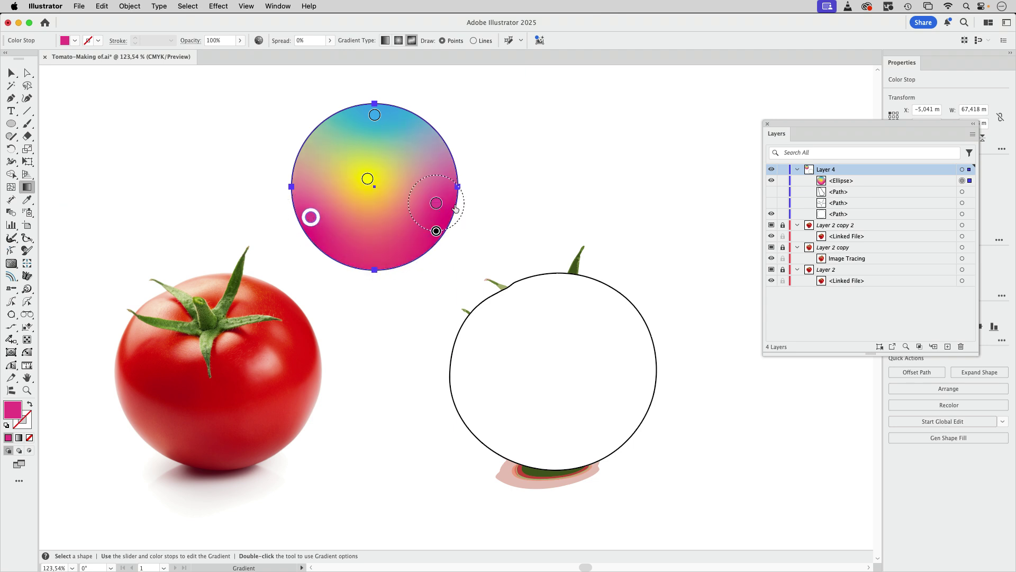
{"action": "left_click_drag", "start_coordinate": [437, 205], "coordinate": [440, 211]}
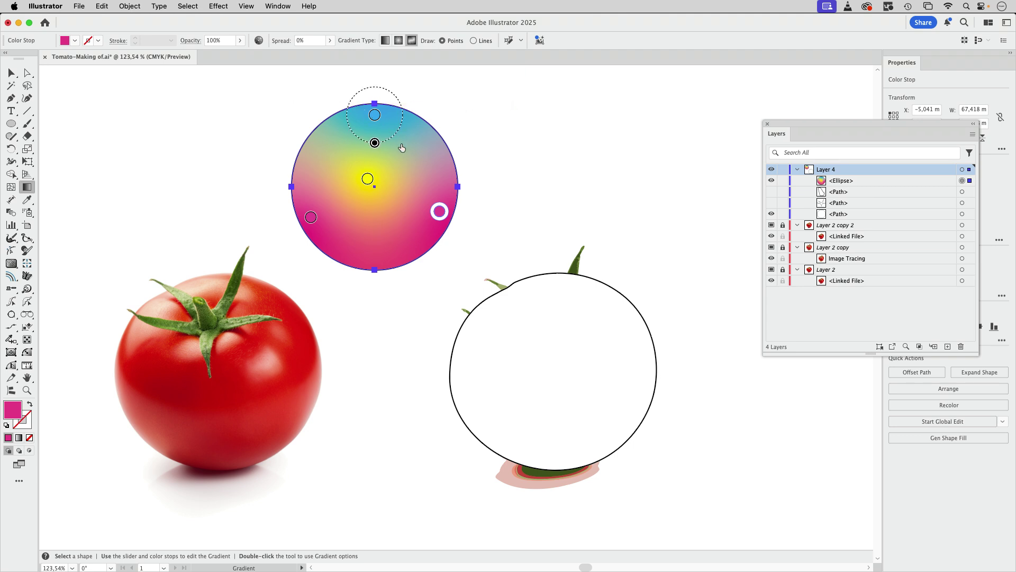
Step: Delete the right magenta, yellow and blue stops, keeping only the lower-left magenta stop
{"action": "key", "text": "Delete"}
{"action": "left_click", "coordinate": [367, 178]}
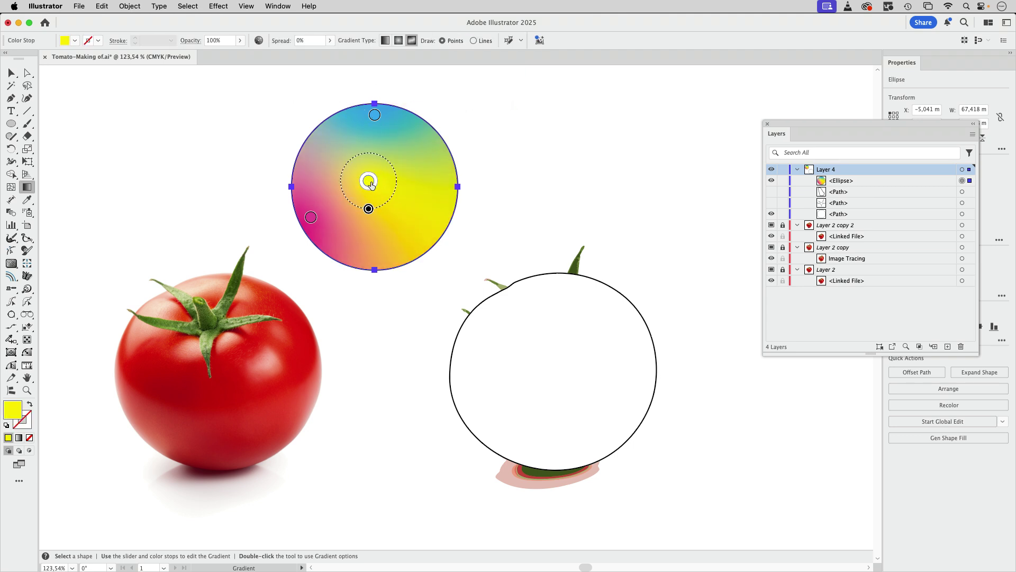
{"action": "key", "text": "Delete"}
{"action": "left_click", "coordinate": [374, 115]}
{"action": "key", "text": "Delete"}
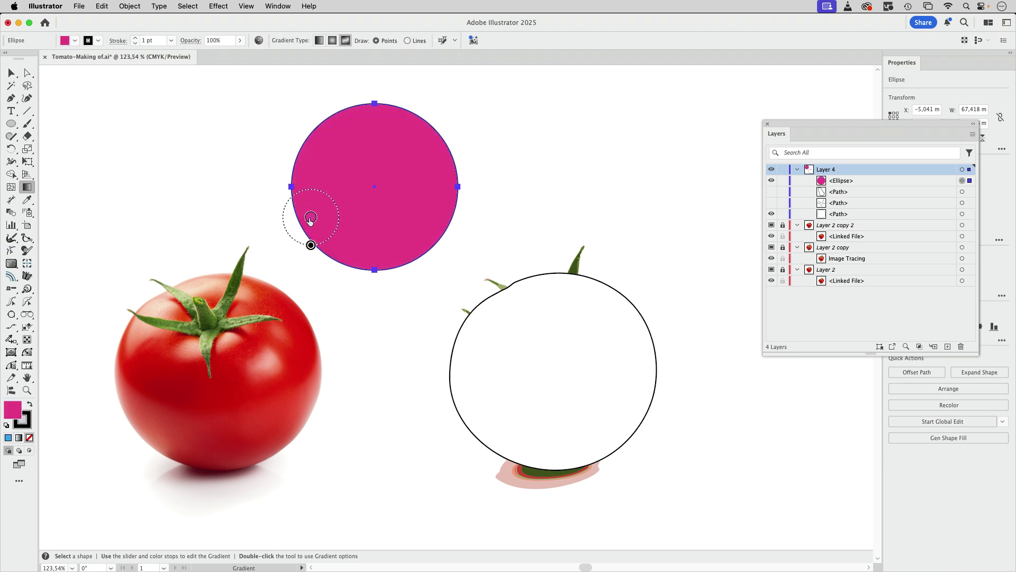
Step: Switch the freeform gradient to lines mode and run a curved line of magenta stops from the lower-left stop over the top to the right edge
{"action": "left_click", "coordinate": [311, 217]}
{"action": "left_click", "coordinate": [474, 40]}
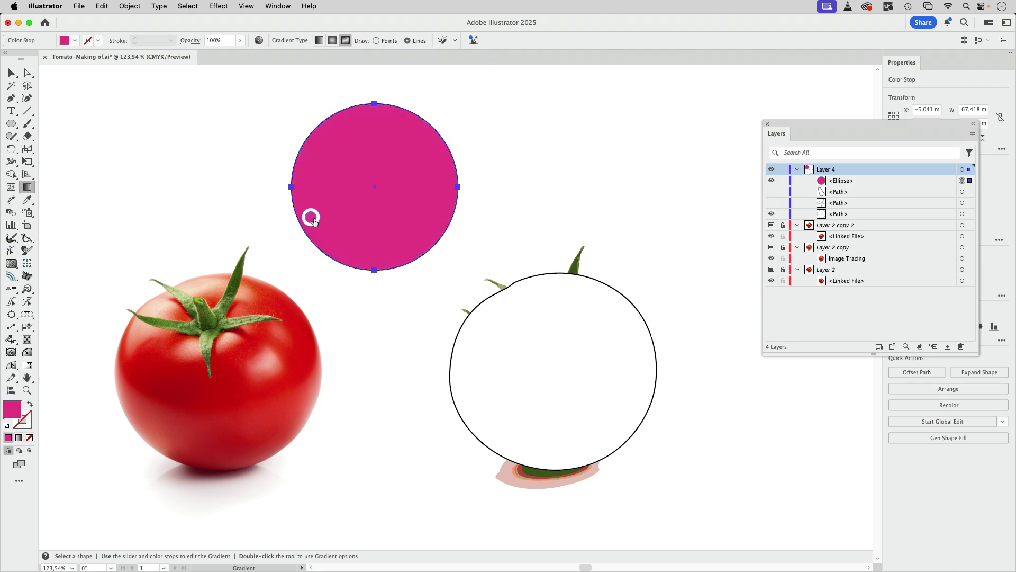
{"action": "left_click", "coordinate": [306, 168]}
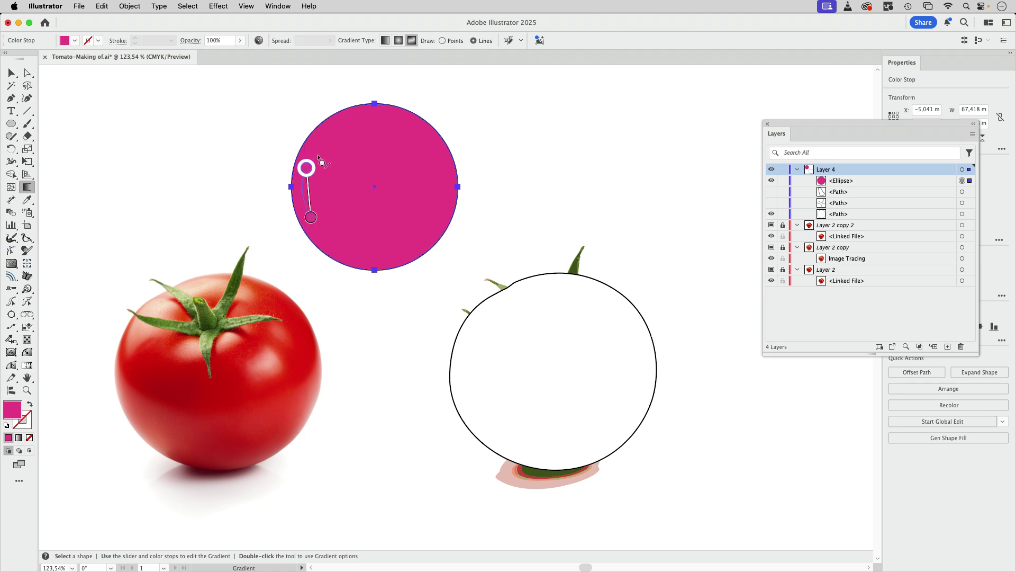
{"action": "left_click", "coordinate": [343, 121]}
{"action": "left_click", "coordinate": [418, 126]}
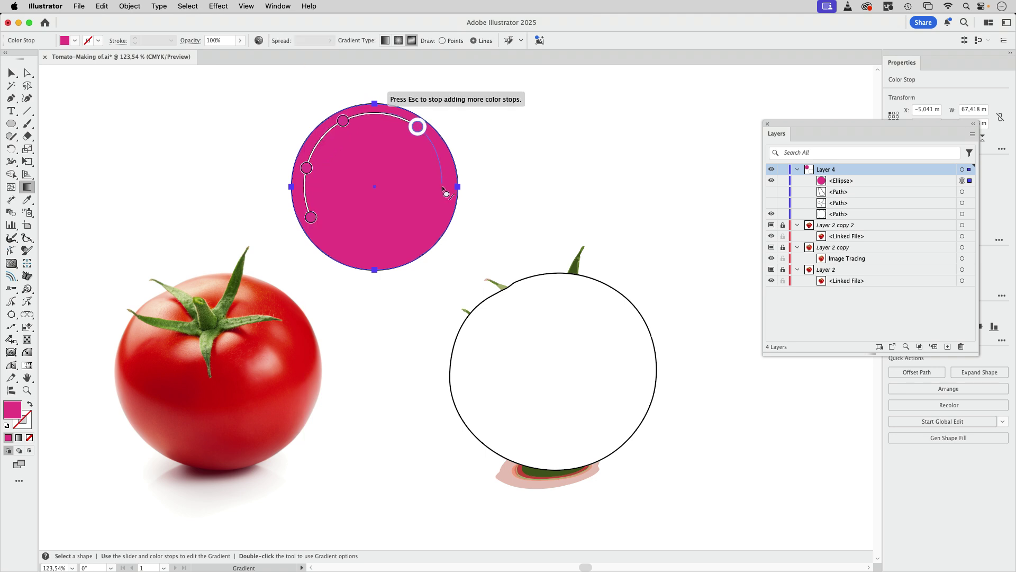
{"action": "left_click", "coordinate": [447, 202]}
Step: Color the right-edge stop pale yellow (M 15, Y 53) and continue the line along the circle's bottom, closing it at the lower-left stop
{"action": "double_click", "coordinate": [448, 201]}
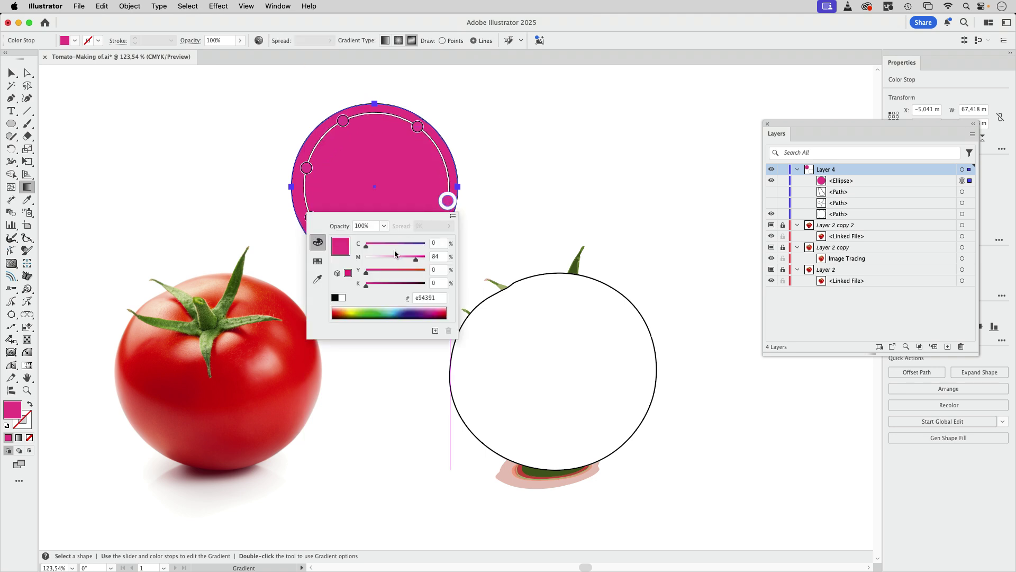
{"action": "left_click", "coordinate": [383, 257]}
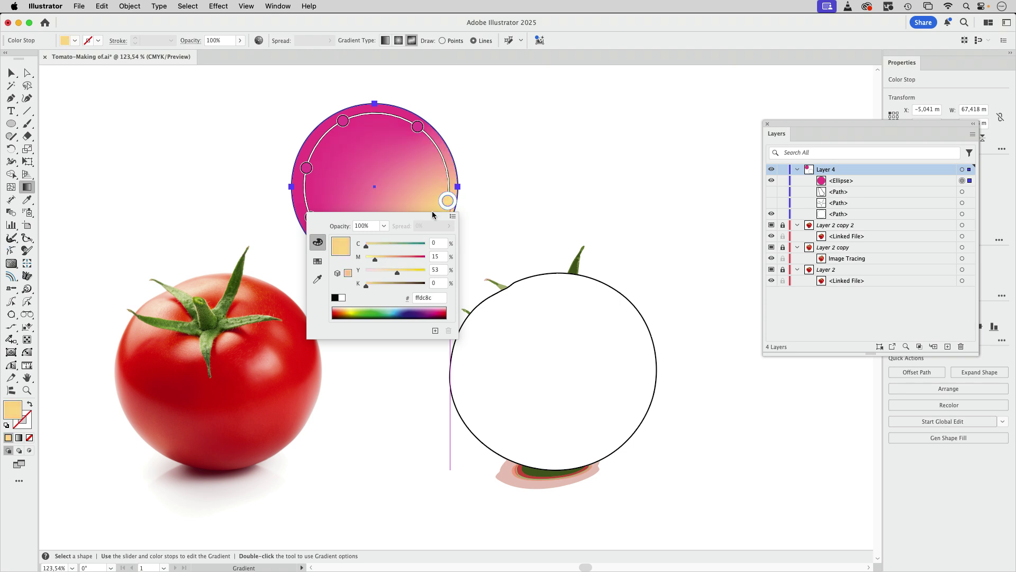
{"action": "left_click", "coordinate": [448, 203]}
{"action": "left_click", "coordinate": [418, 246]}
{"action": "left_click", "coordinate": [360, 258]}
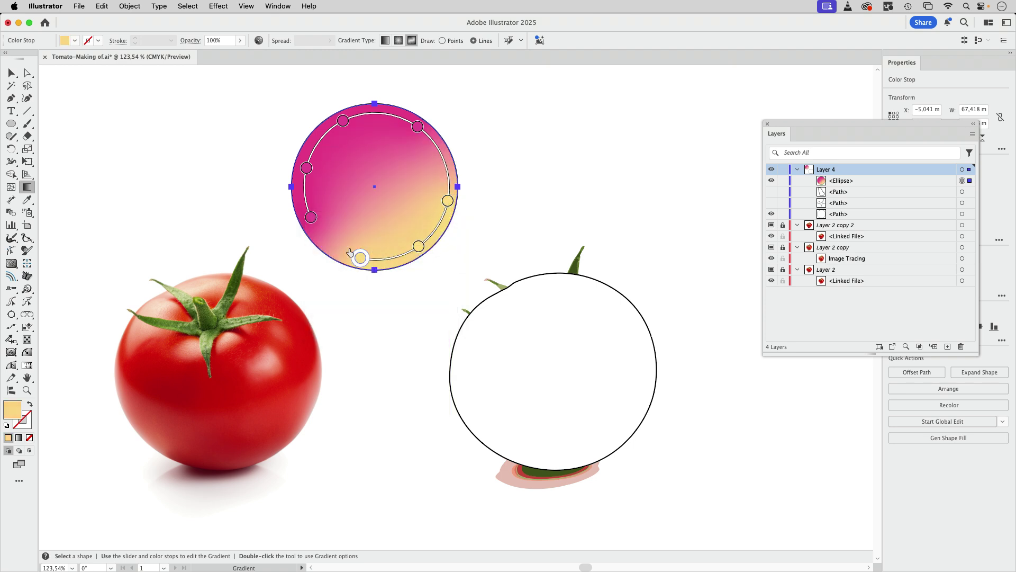
{"action": "left_click", "coordinate": [311, 217]}
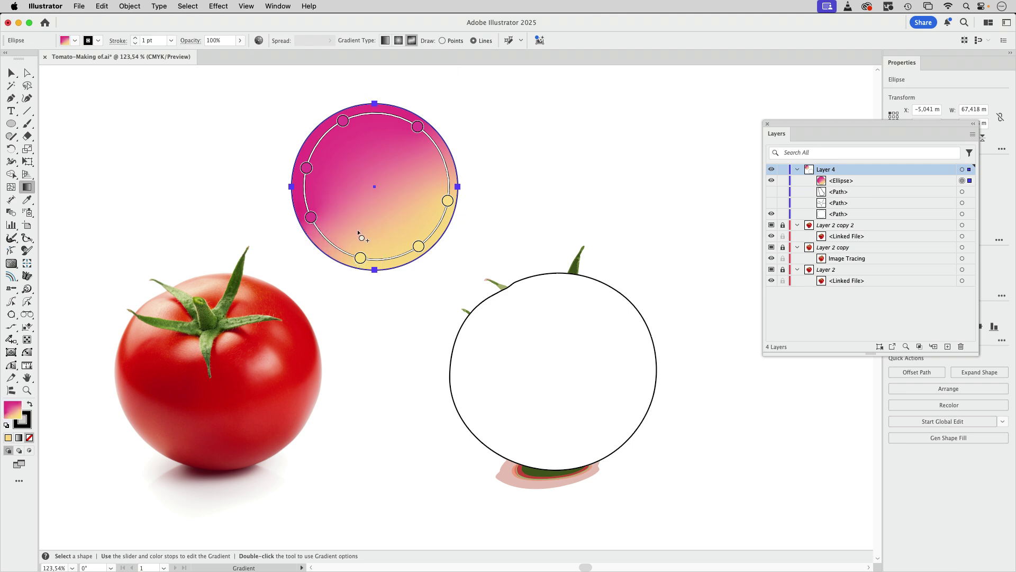
Step: Draw a second closed line of magenta stops inside the outer ring, enclosing the right part of the circle
{"action": "left_click", "coordinate": [311, 218]}
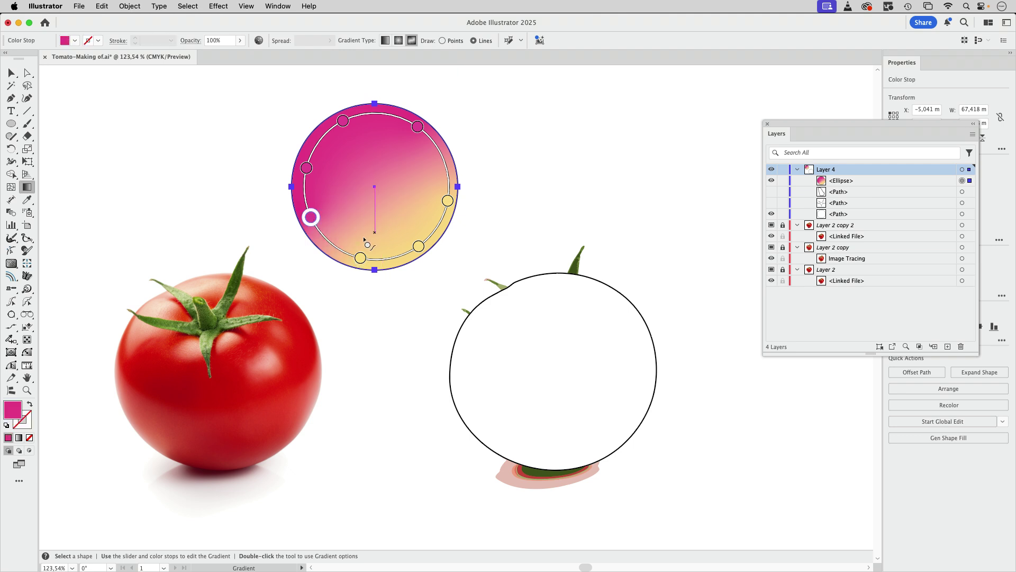
{"action": "left_click", "coordinate": [346, 234]}
{"action": "left_click", "coordinate": [394, 239]}
{"action": "left_click", "coordinate": [425, 217]}
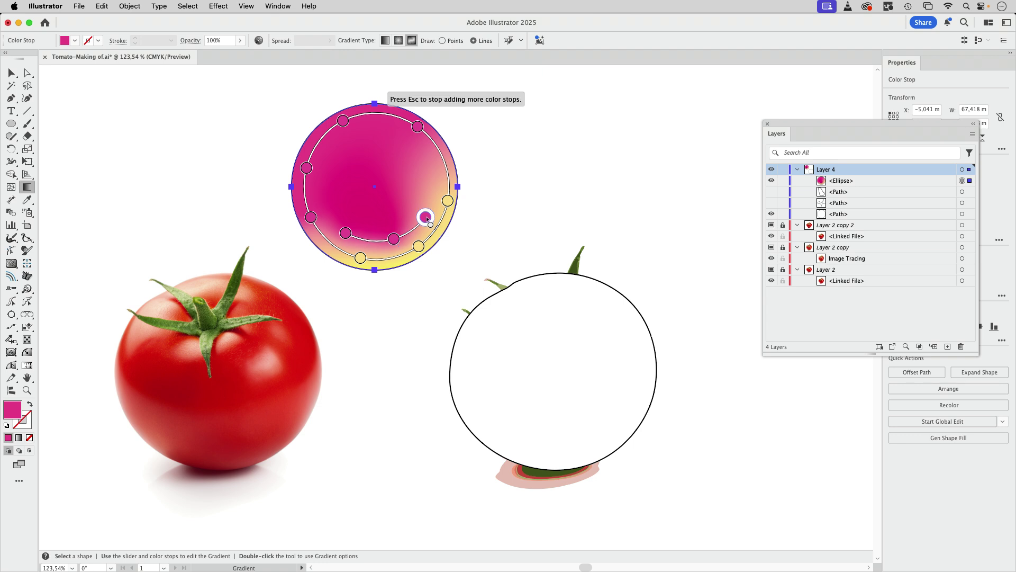
{"action": "left_click", "coordinate": [435, 172]}
{"action": "left_click", "coordinate": [392, 132]}
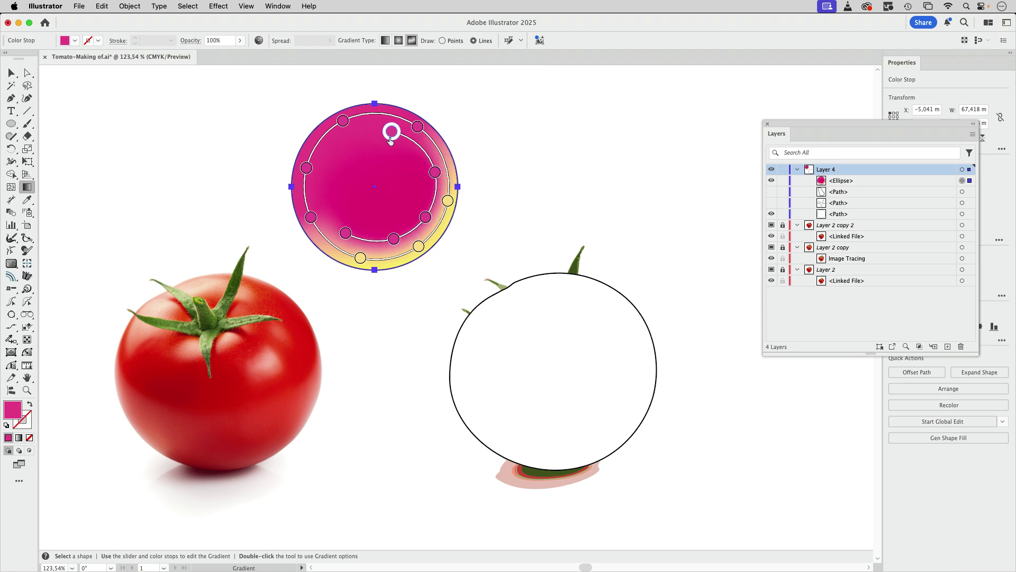
{"action": "left_click", "coordinate": [368, 200]}
{"action": "left_click", "coordinate": [346, 233]}
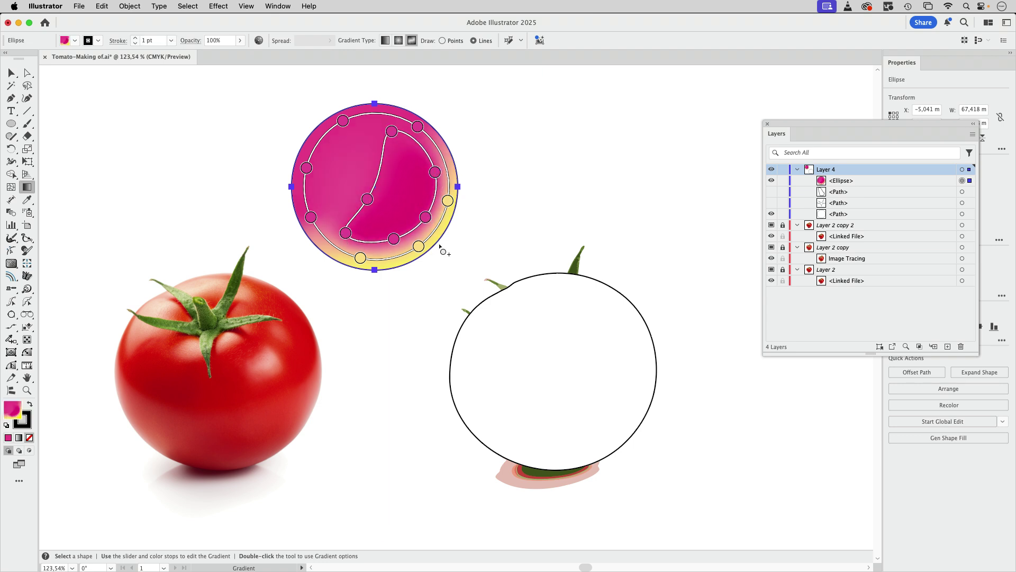
Step: Draw a small closed loop of four white stops in the circle's upper-left area as a highlight
{"action": "left_click", "coordinate": [330, 151]}
{"action": "left_click", "coordinate": [324, 184]}
{"action": "left_click", "coordinate": [353, 170]}
{"action": "left_click", "coordinate": [353, 145]}
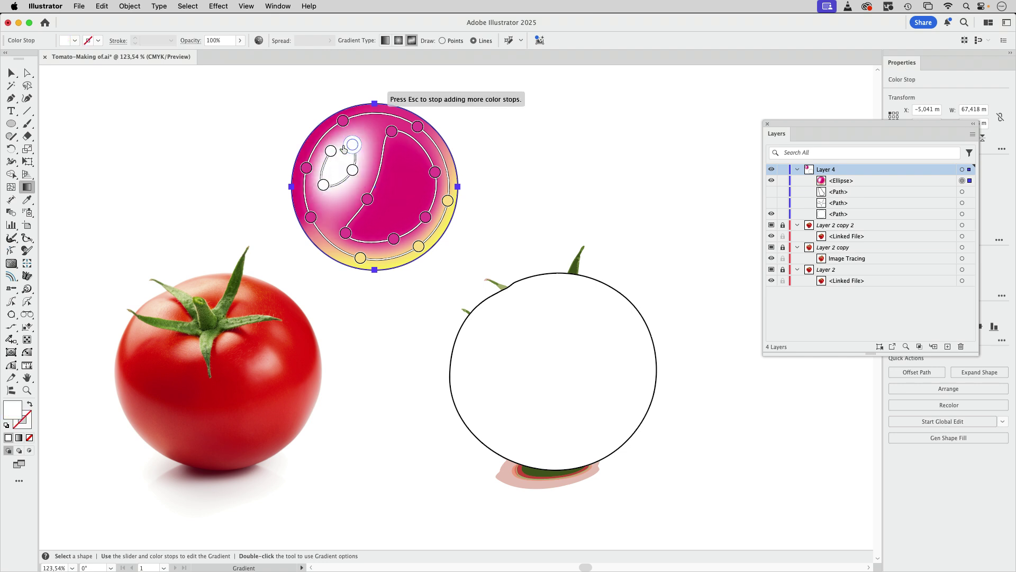
{"action": "left_click", "coordinate": [330, 151]}
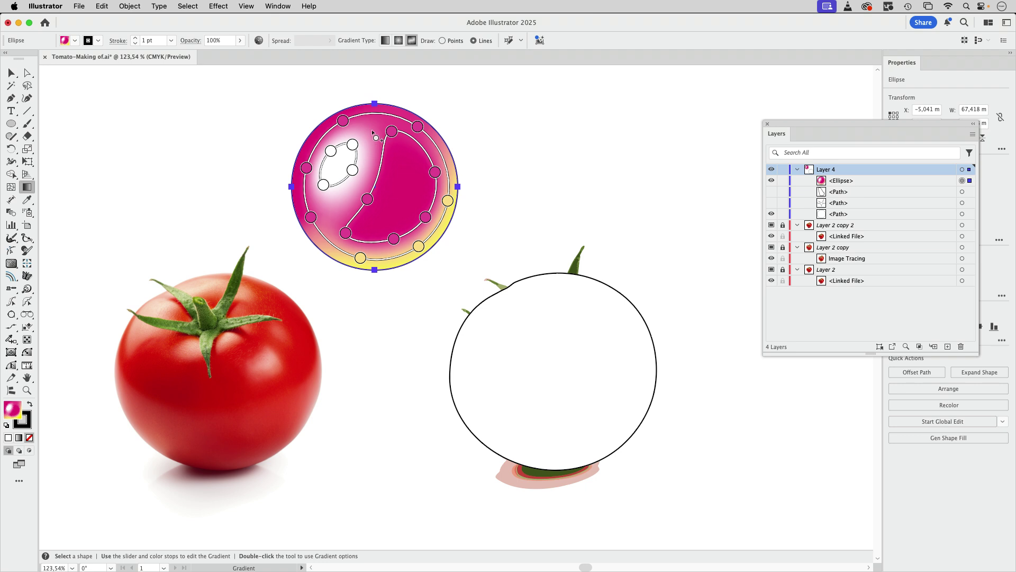
Step: Add a separate white stop beside the white loop, and a points-mode white highlight stop in the circle's right half
{"action": "left_click", "coordinate": [372, 131]}
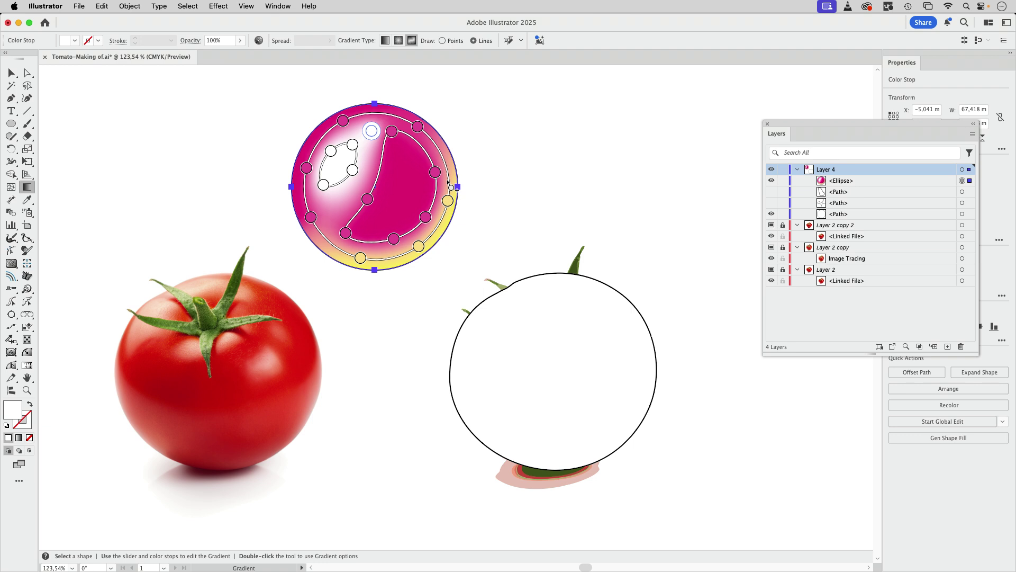
{"action": "mouse_move", "coordinate": [372, 130]}
{"action": "left_mouse_down"}
{"action": "mouse_move", "coordinate": [372, 164]}
{"action": "mouse_move", "coordinate": [371, 145]}
{"action": "left_mouse_up"}
{"action": "left_click", "coordinate": [442, 41]}
{"action": "left_click", "coordinate": [415, 186]}
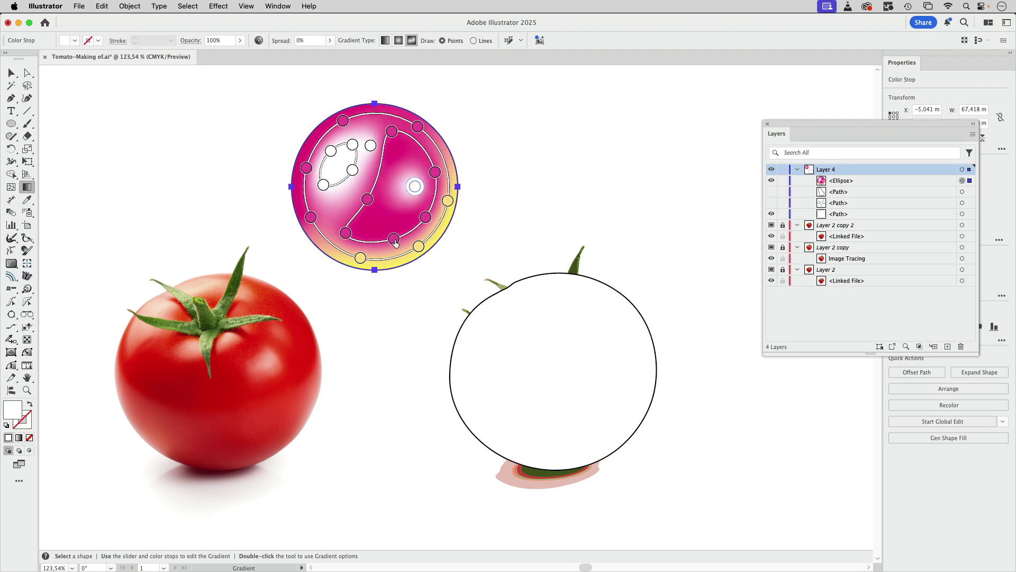
{"action": "mouse_move", "coordinate": [415, 186]}
{"action": "left_mouse_down"}
{"action": "mouse_move", "coordinate": [402, 165]}
{"action": "mouse_move", "coordinate": [397, 208]}
{"action": "mouse_move", "coordinate": [417, 177]}
{"action": "left_mouse_up"}
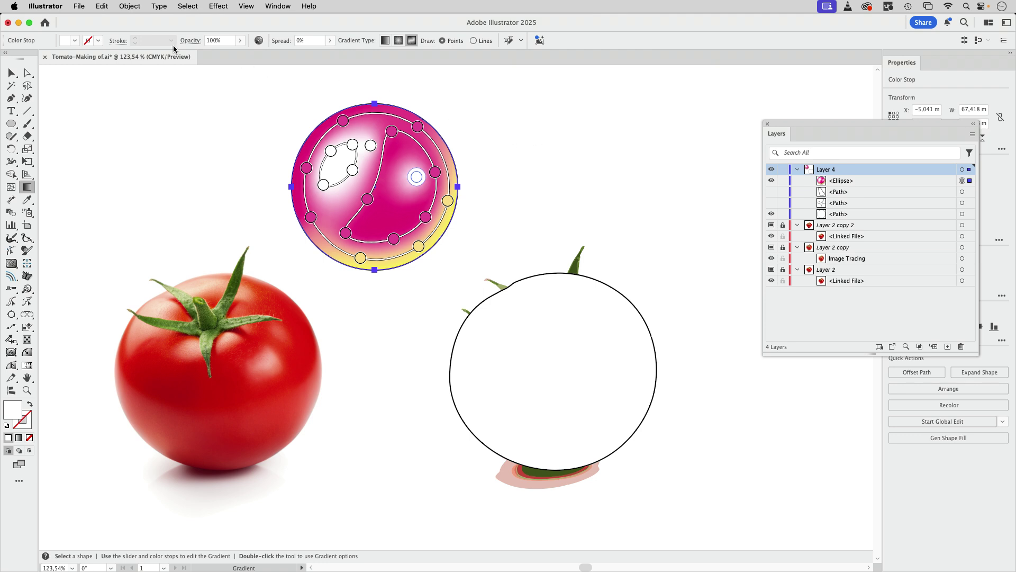
Step: Delete the gradient-filled test circle above the two tomatoes
{"action": "left_click", "coordinate": [11, 73]}
{"action": "left_click", "coordinate": [494, 157]}
{"action": "left_click", "coordinate": [457, 200]}
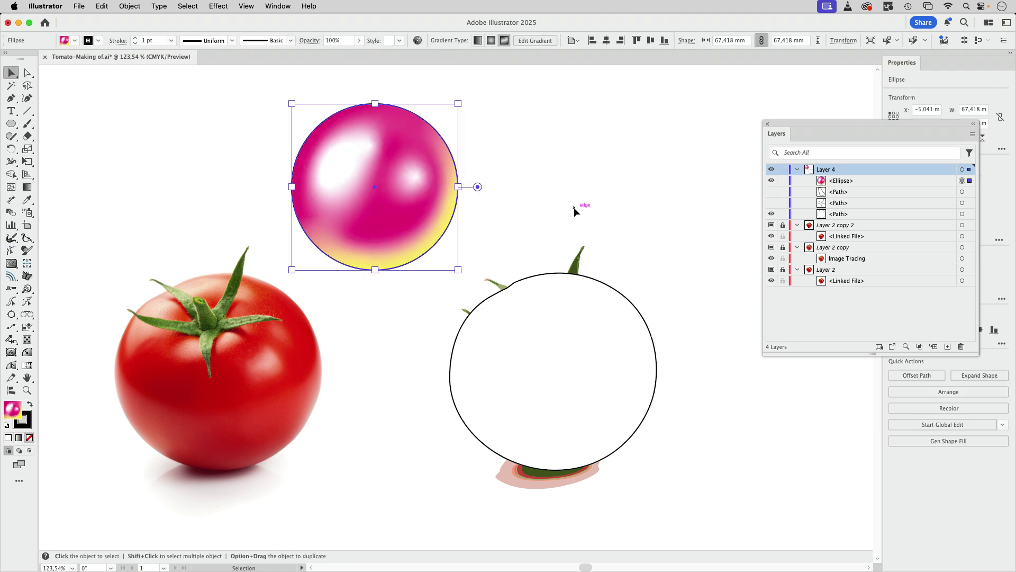
{"action": "key", "text": "Delete"}
{"action": "scroll", "coordinate": [560, 399], "scroll_direction": "down", "scroll_amount": 5}
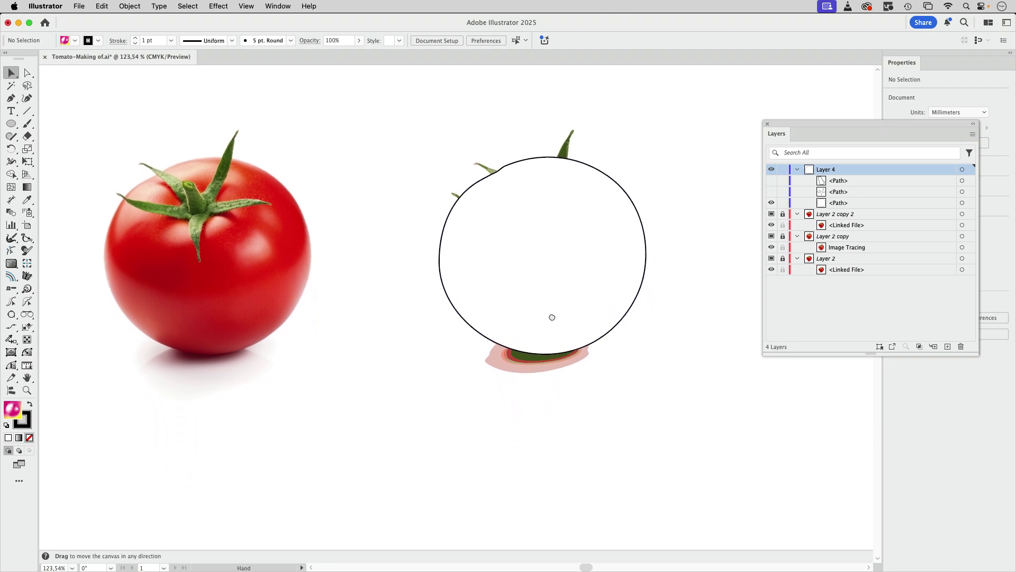
Step: Select the tomato body outline and check the General preferences, cancelling the dialog
{"action": "left_click", "coordinate": [600, 263]}
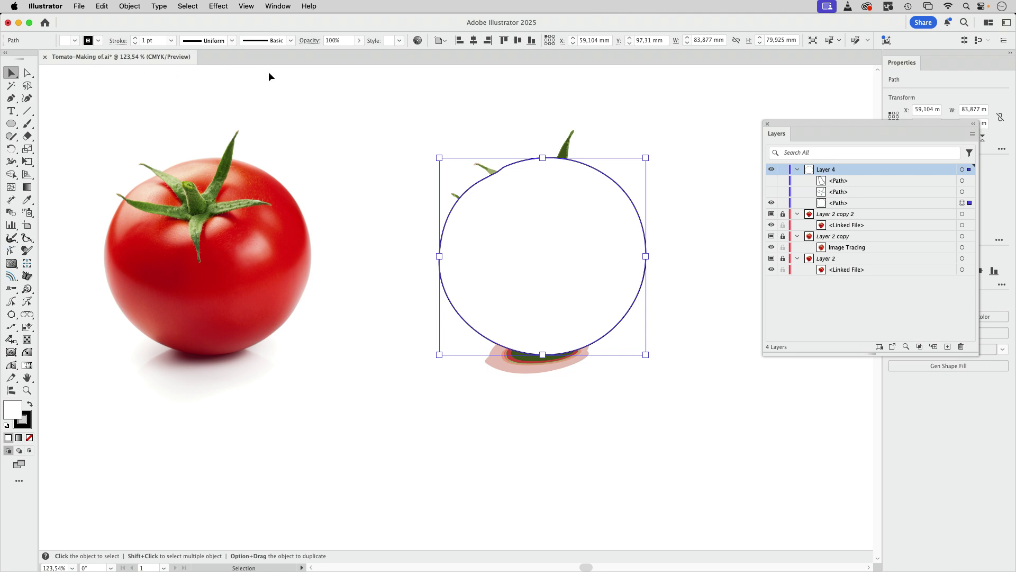
{"action": "key", "text": "super+k"}
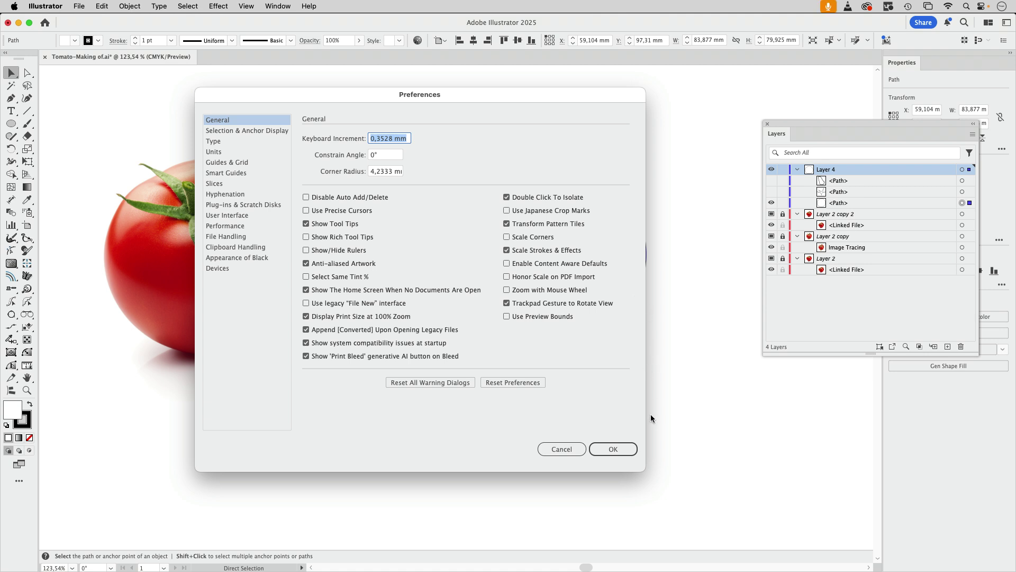
{"action": "left_click", "coordinate": [561, 449]}
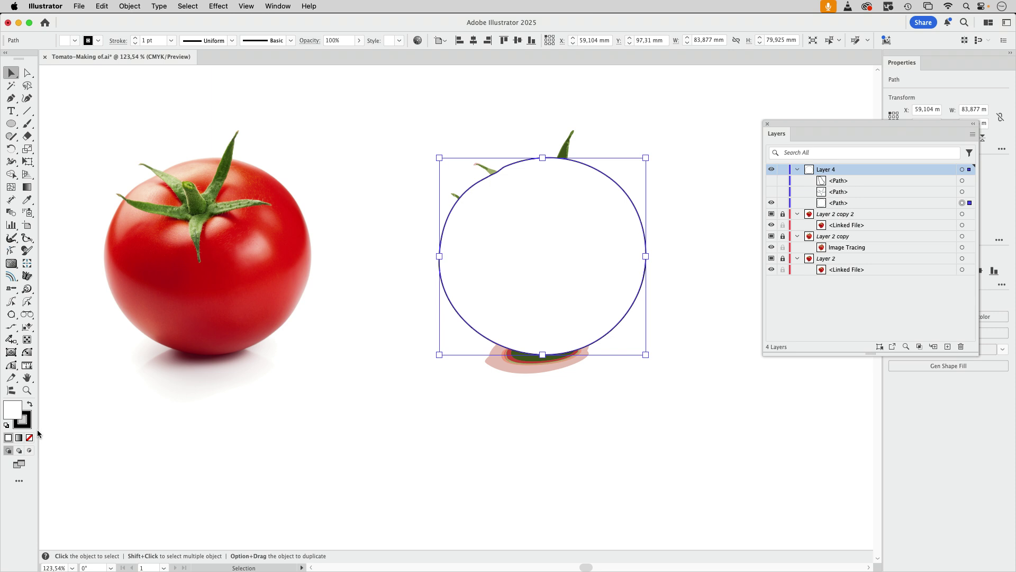
Step: Remove the stroke from the tomato body path and fill it with solid red
{"action": "left_click", "coordinate": [94, 41]}
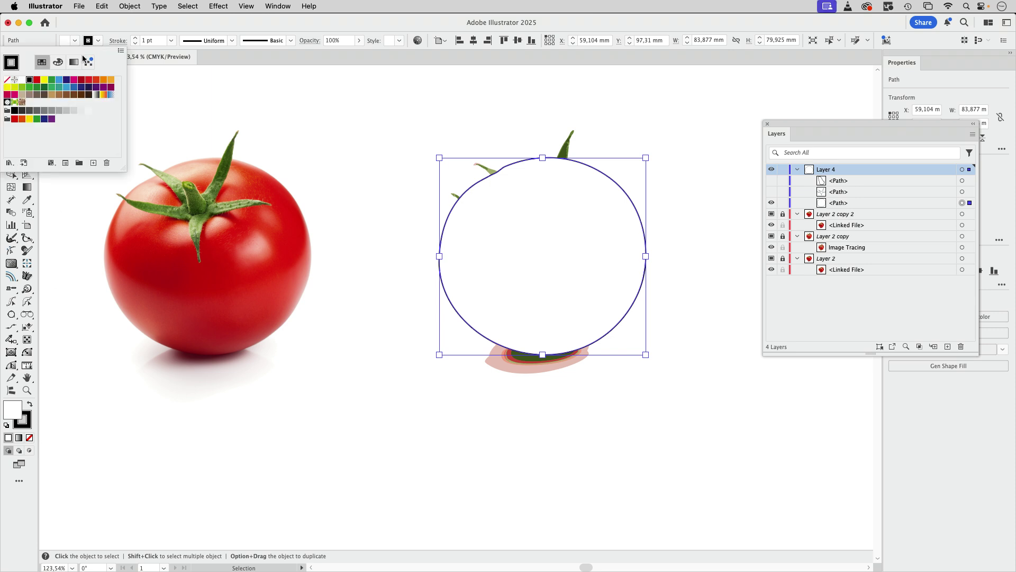
{"action": "left_click", "coordinate": [7, 79]}
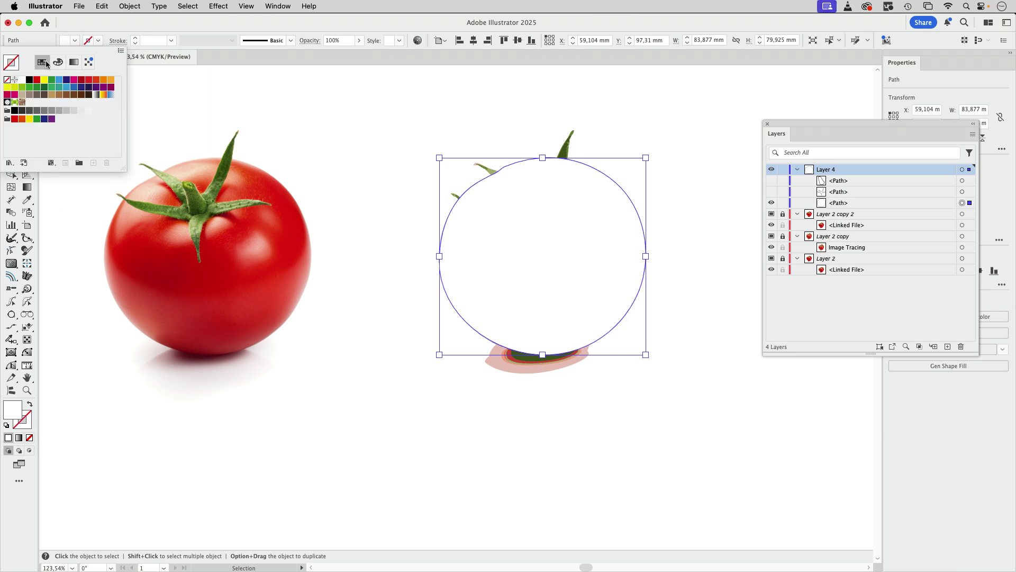
{"action": "left_click", "coordinate": [69, 43]}
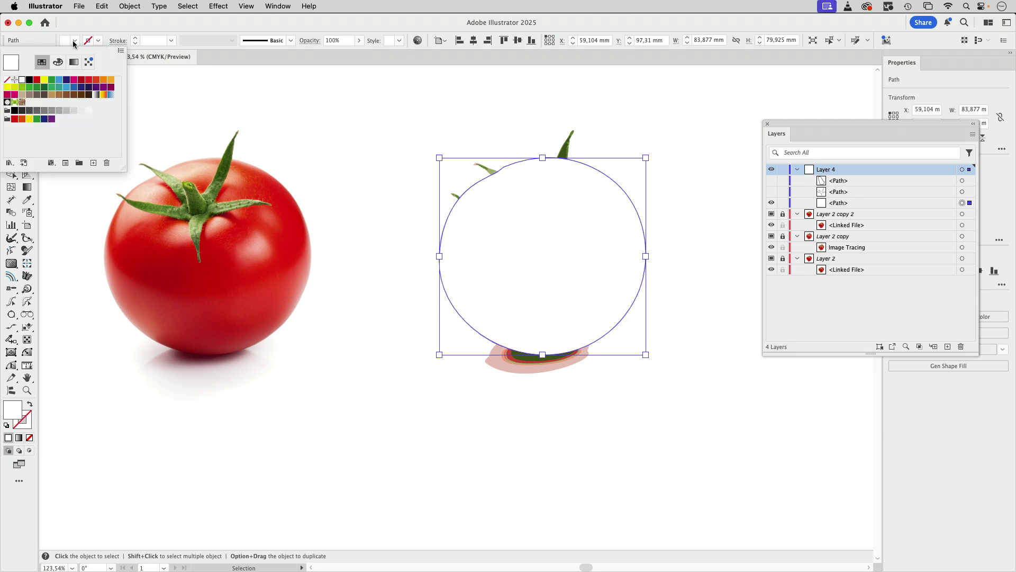
{"action": "left_click", "coordinate": [37, 80]}
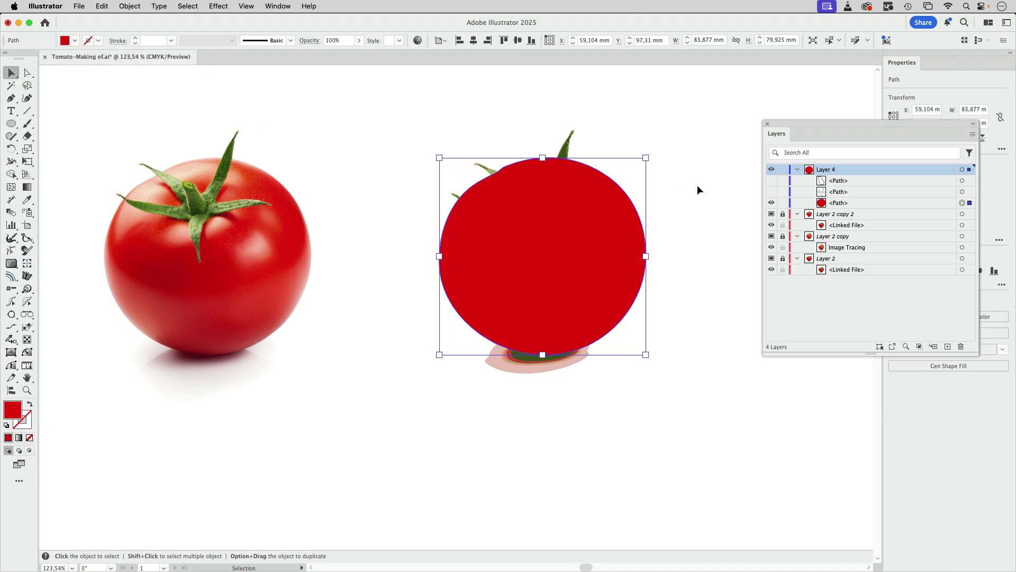
Step: Switch the document to Outline view to work over the image-traced color guide
{"action": "left_click_drag", "start_coordinate": [697, 186], "coordinate": [702, 230]}
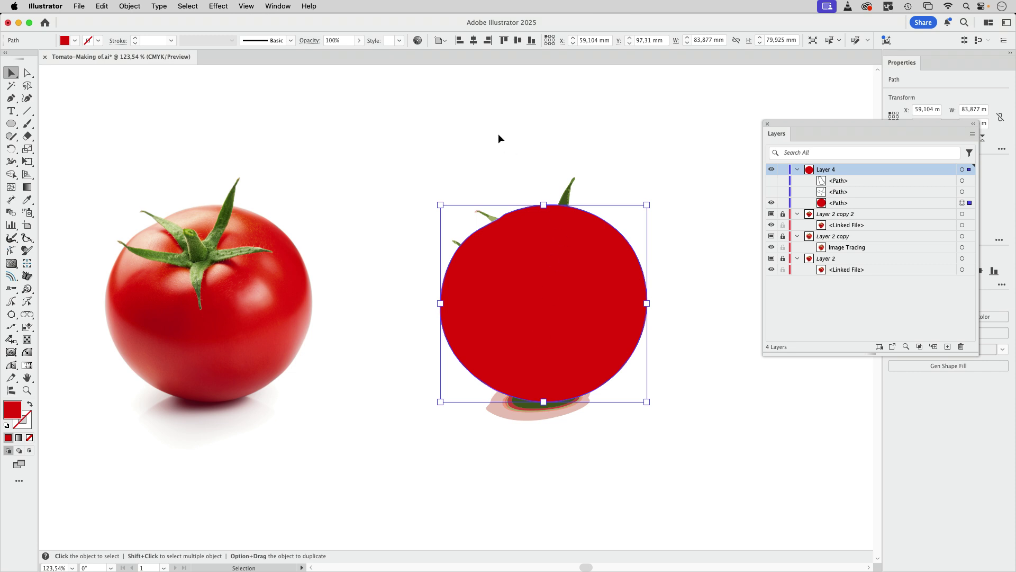
{"action": "left_click", "coordinate": [248, 7]}
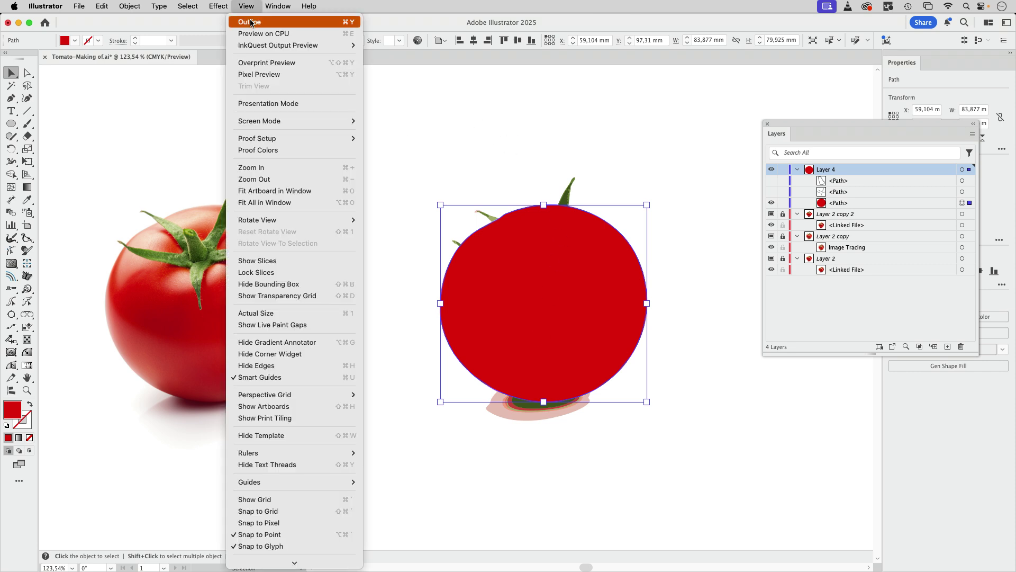
{"action": "left_click", "coordinate": [253, 20]}
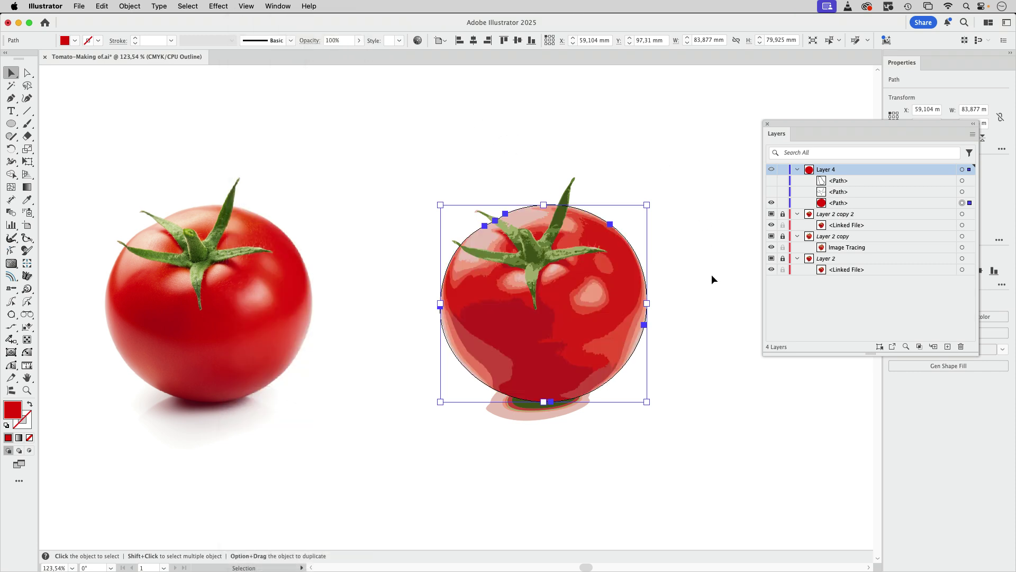
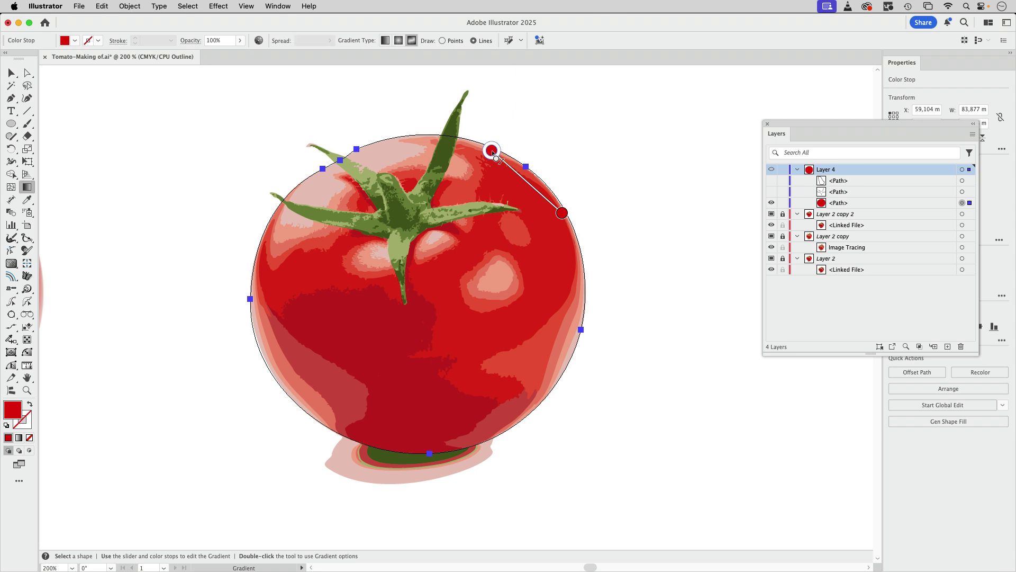
Step: Recolor the freeform gradient stop at the tomato's upper-right edge to 79% magenta and 79% yellow
{"action": "double_click", "coordinate": [492, 151]}
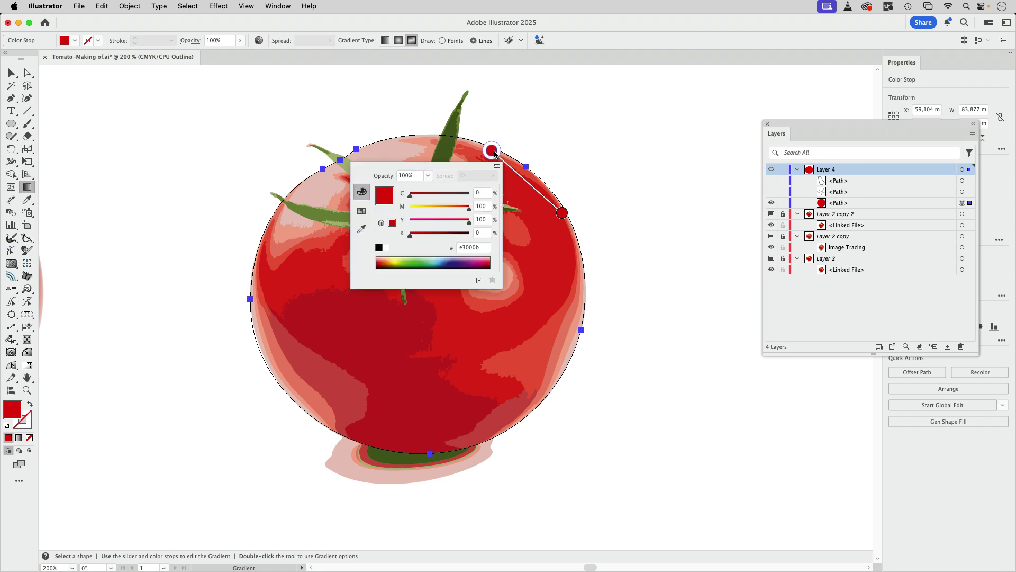
{"action": "left_click_drag", "start_coordinate": [468, 211], "coordinate": [462, 211]}
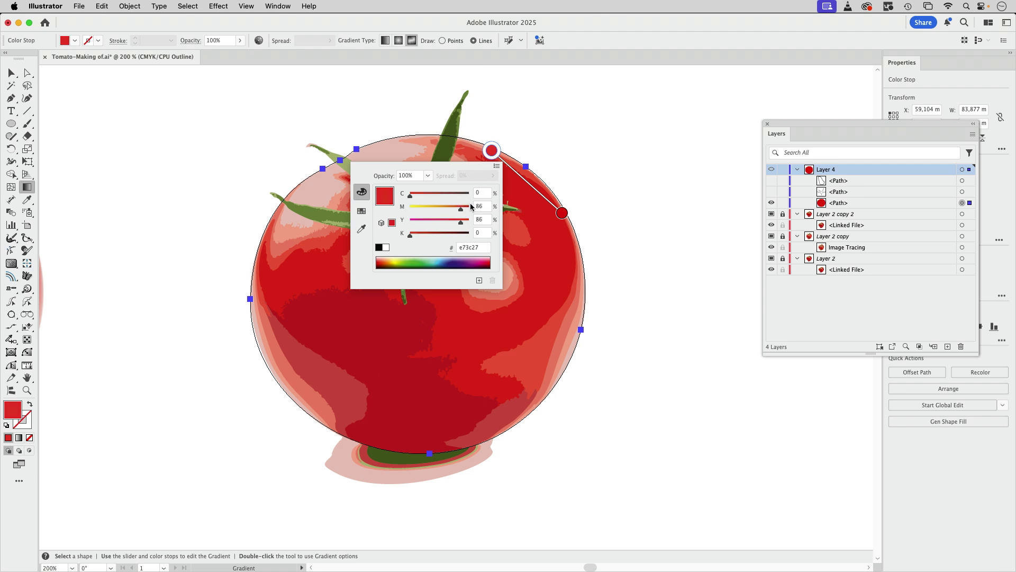
{"action": "left_click_drag", "start_coordinate": [461, 211], "coordinate": [456, 212]}
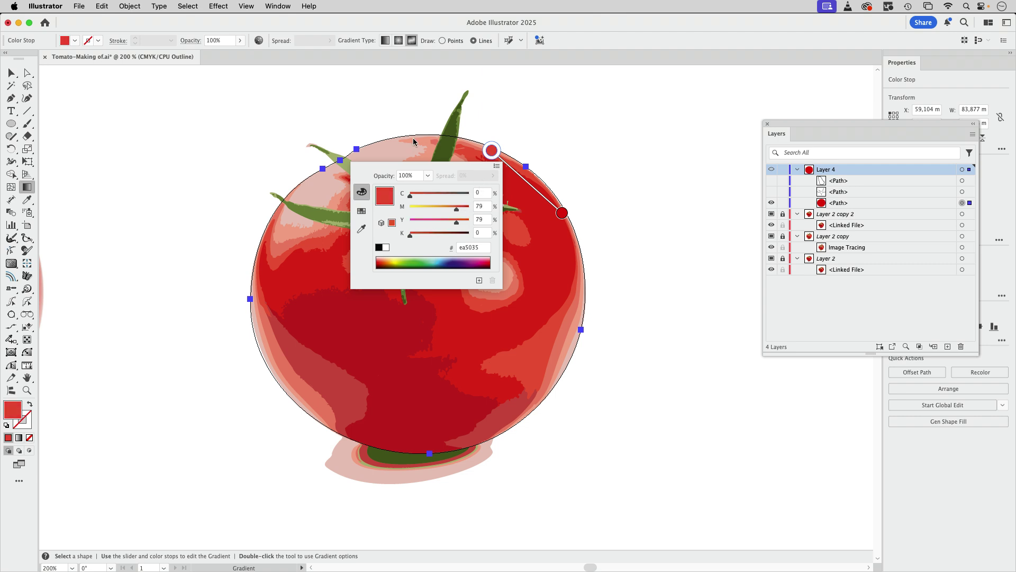
{"action": "double_click", "coordinate": [491, 152]}
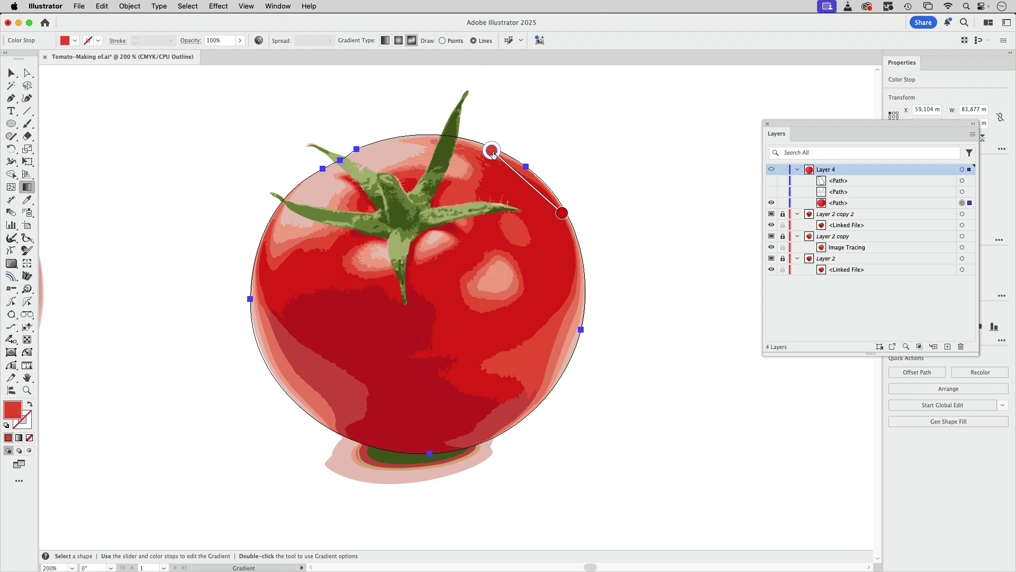
{"action": "key", "text": "Escape"}
Step: Extend the gradient line with a stop at the tomato's top edge, colored 63% magenta and 63% yellow
{"action": "left_click", "coordinate": [407, 140]}
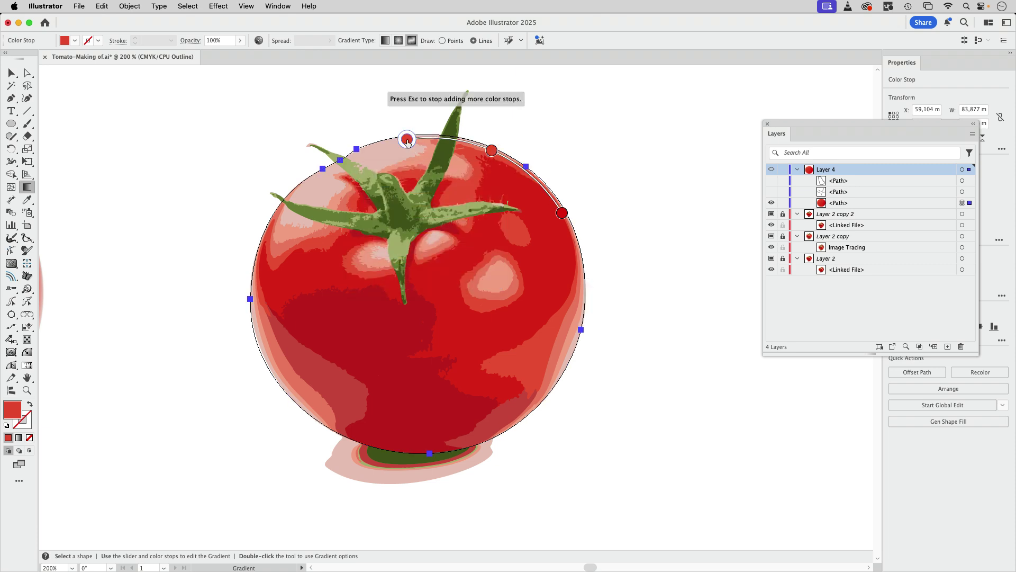
{"action": "double_click", "coordinate": [407, 139]}
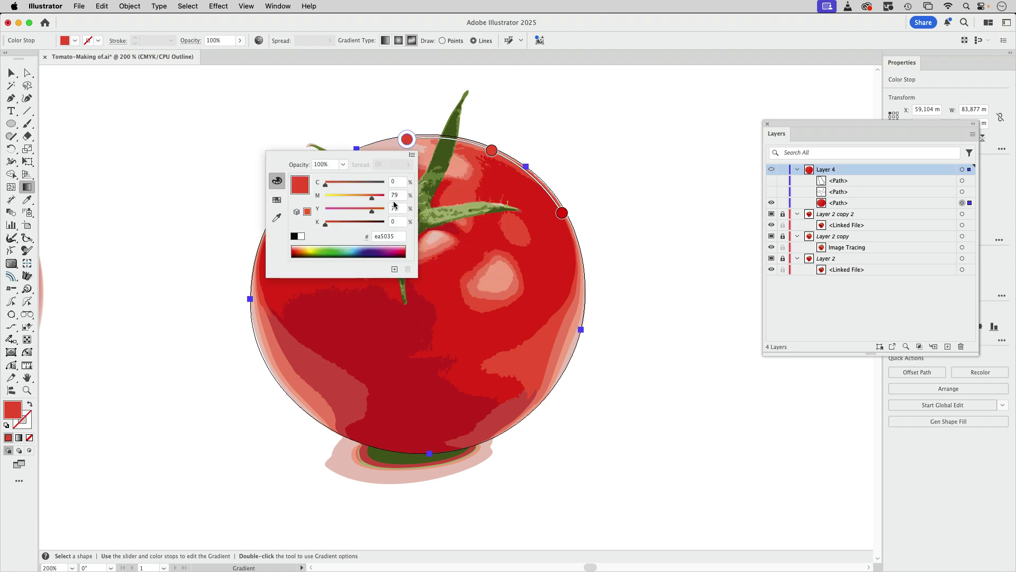
{"action": "left_click_drag", "start_coordinate": [371, 195], "coordinate": [364, 198]}
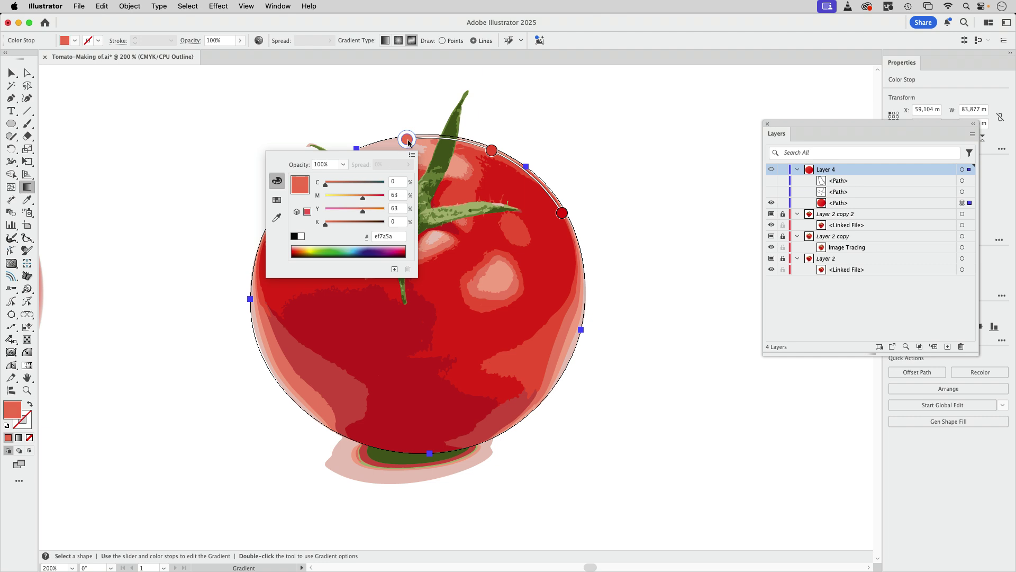
{"action": "key", "text": "Escape"}
Step: Add three stops along the tomato's upper-left edge around the contour dip, and lighten the third one's red to salmon
{"action": "left_click", "coordinate": [353, 154]}
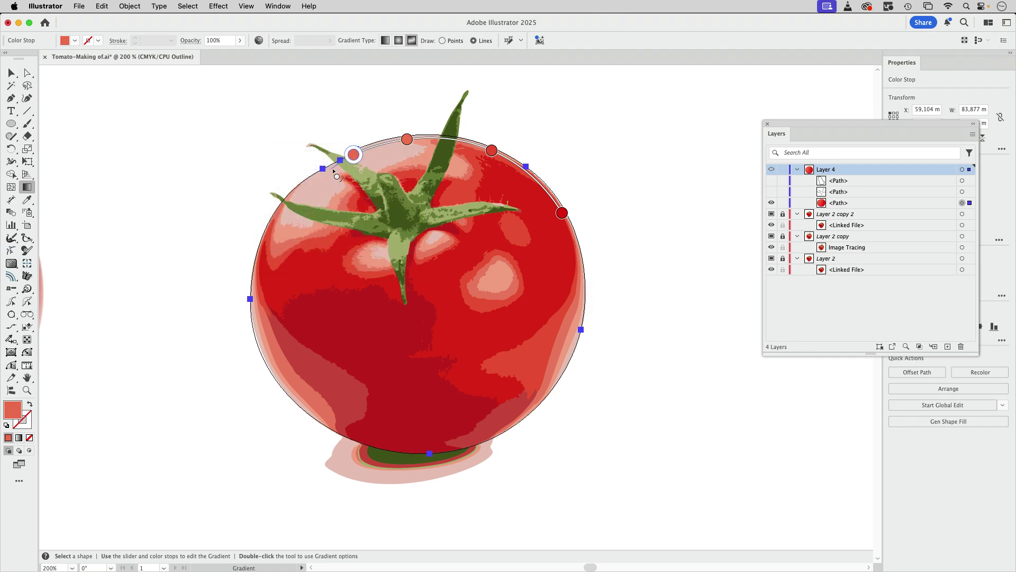
{"action": "left_click", "coordinate": [334, 167]}
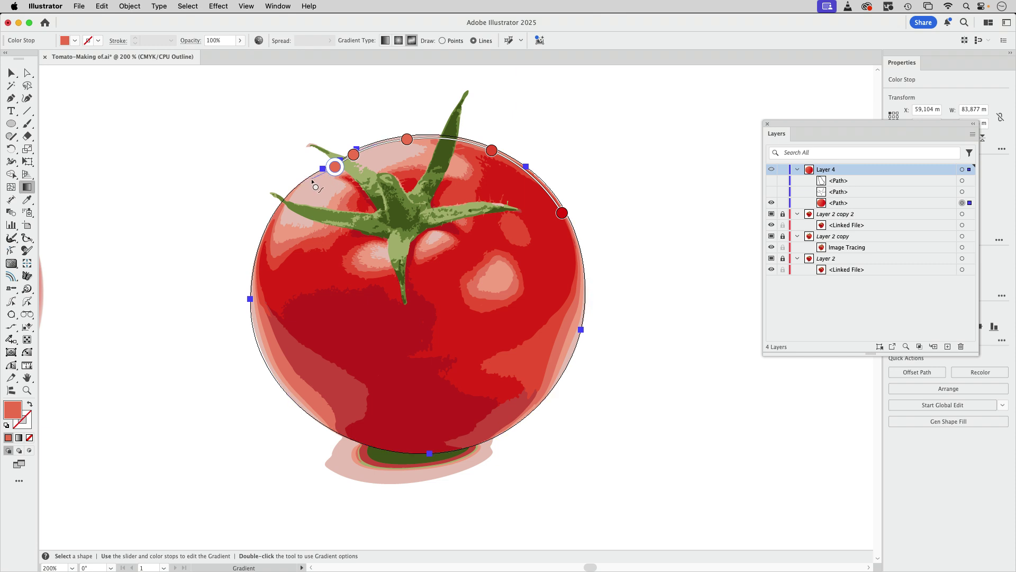
{"action": "left_click", "coordinate": [311, 179]}
{"action": "double_click", "coordinate": [311, 179]}
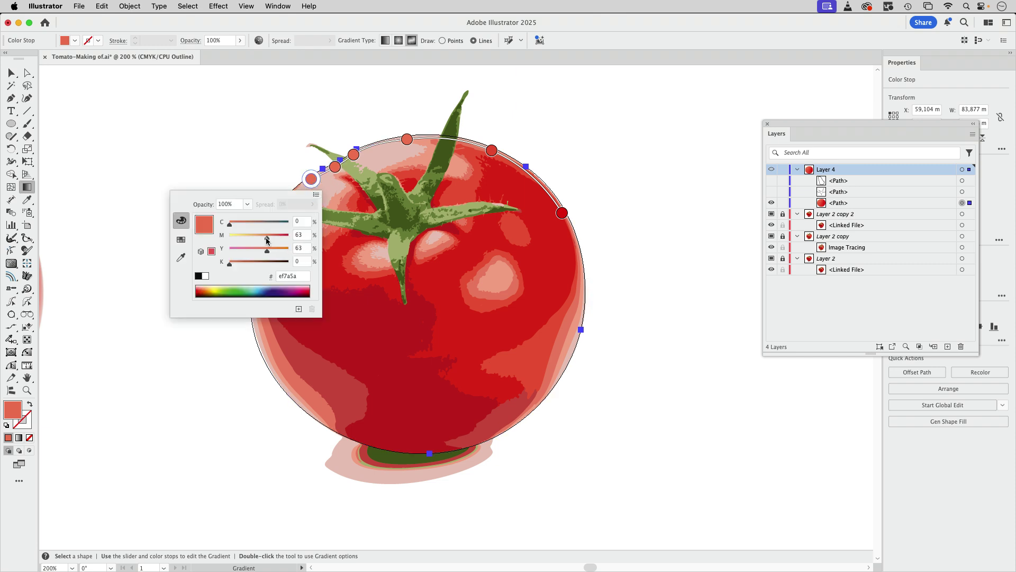
{"action": "left_click_drag", "start_coordinate": [267, 239], "coordinate": [260, 238]}
{"action": "left_click", "coordinate": [314, 182]}
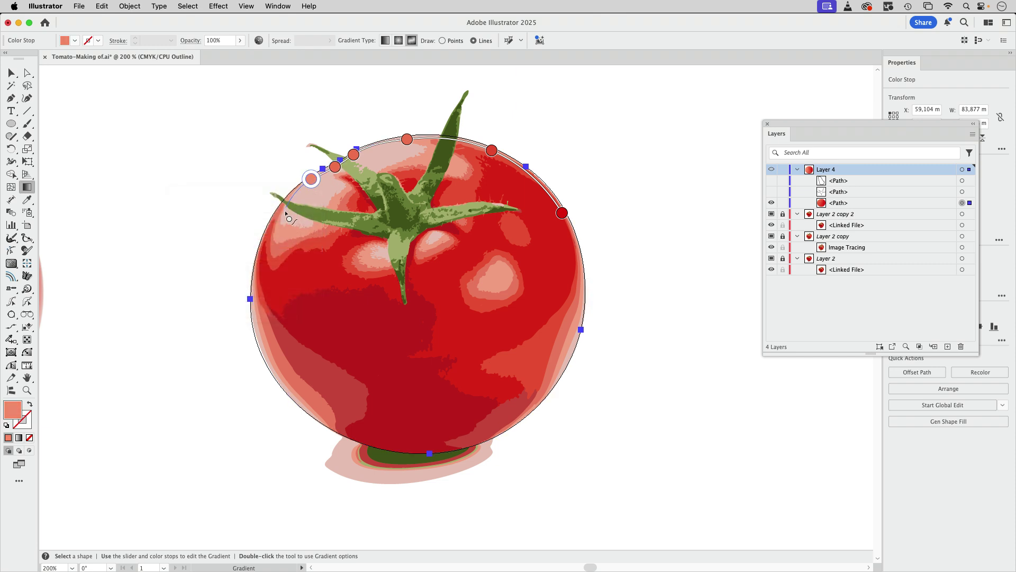
Step: Add a stop on the left edge below the upper-left leaf tip, colored 75% magenta and 75% yellow
{"action": "left_click", "coordinate": [271, 224]}
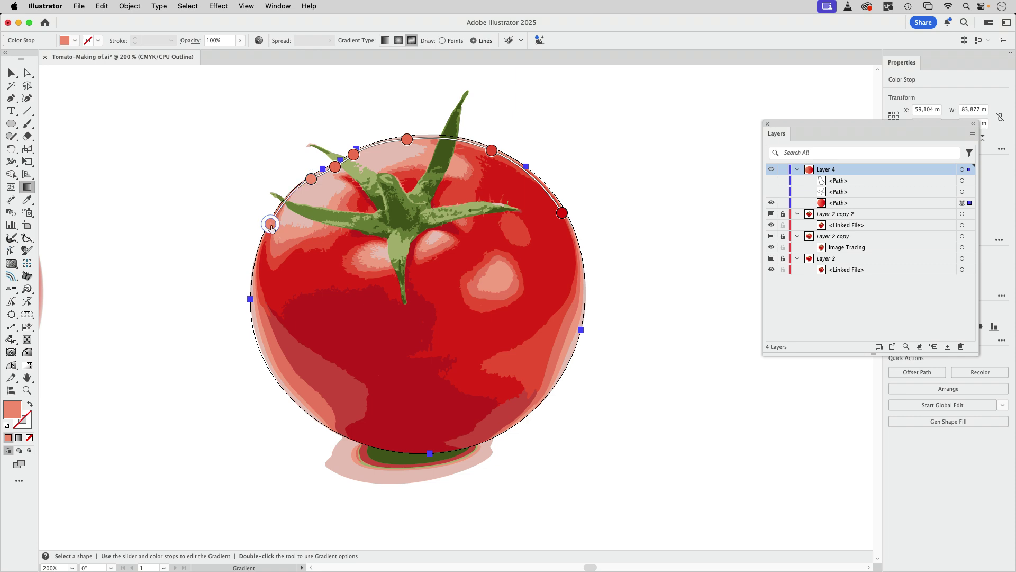
{"action": "double_click", "coordinate": [271, 224]}
{"action": "left_click_drag", "start_coordinate": [220, 281], "coordinate": [235, 286]}
{"action": "key", "text": "Escape"}
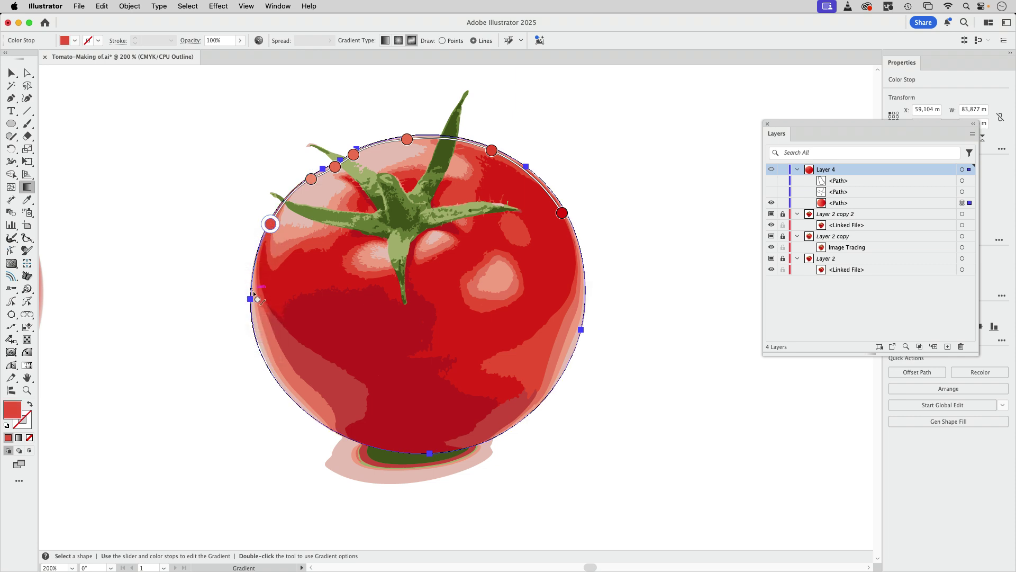
Step: Add a stop at the tomato's leftmost edge and lighten its color to pale salmon
{"action": "left_click", "coordinate": [254, 301]}
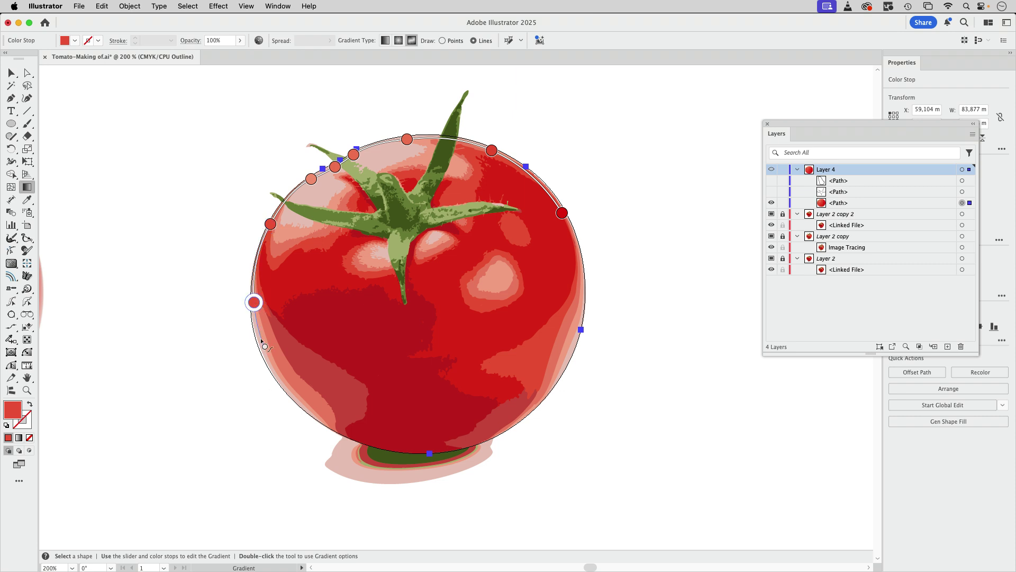
{"action": "double_click", "coordinate": [254, 303]}
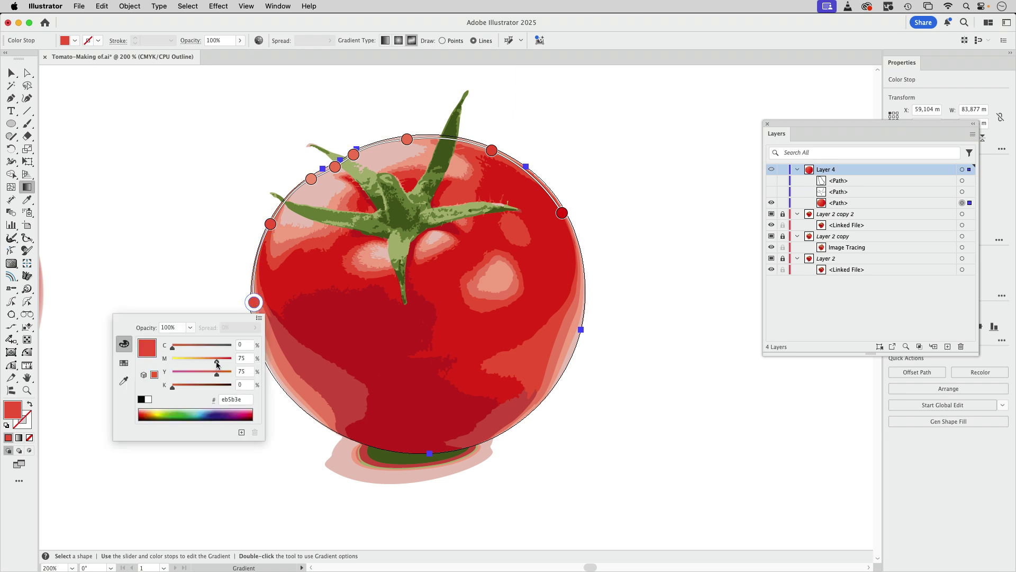
{"action": "left_click_drag", "start_coordinate": [217, 360], "coordinate": [201, 360]}
{"action": "left_click", "coordinate": [256, 304]}
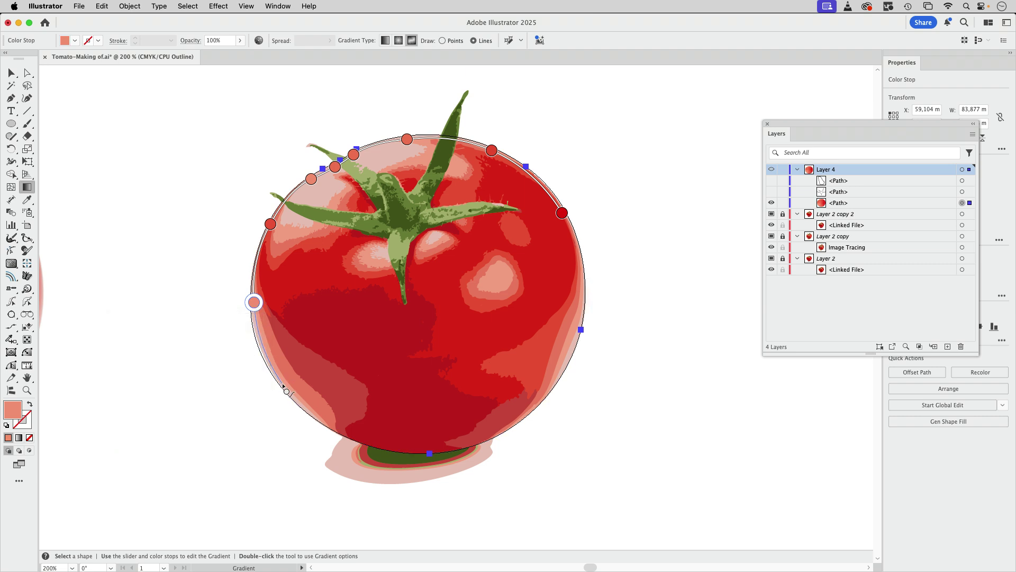
Step: Add two stops along the lower-left edge, and set the lower one to 83% magenta and 83% yellow
{"action": "left_click", "coordinate": [282, 384]}
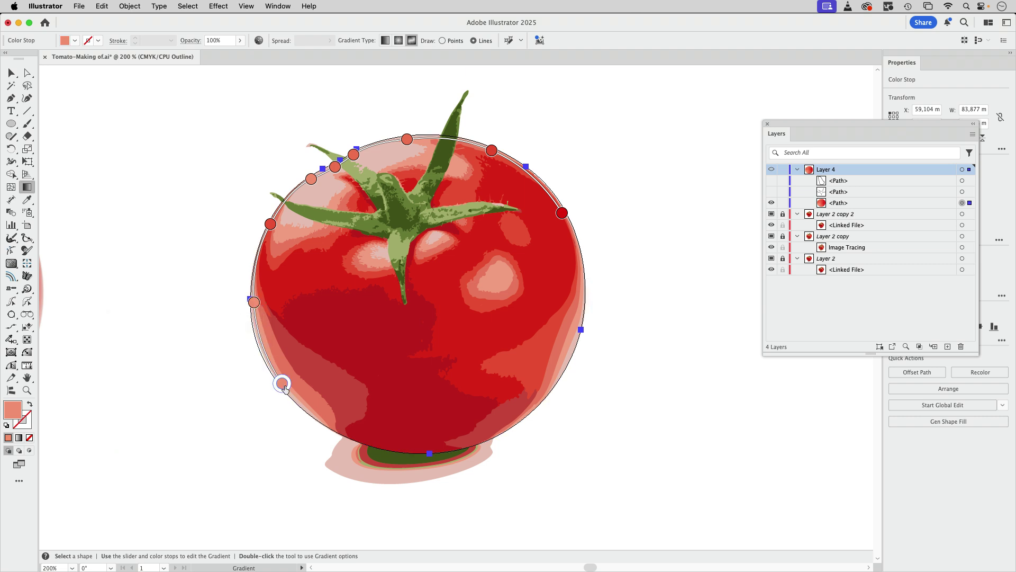
{"action": "left_click", "coordinate": [345, 433]}
{"action": "double_click", "coordinate": [344, 433]}
{"action": "left_click_drag", "start_coordinate": [294, 493], "coordinate": [316, 492]}
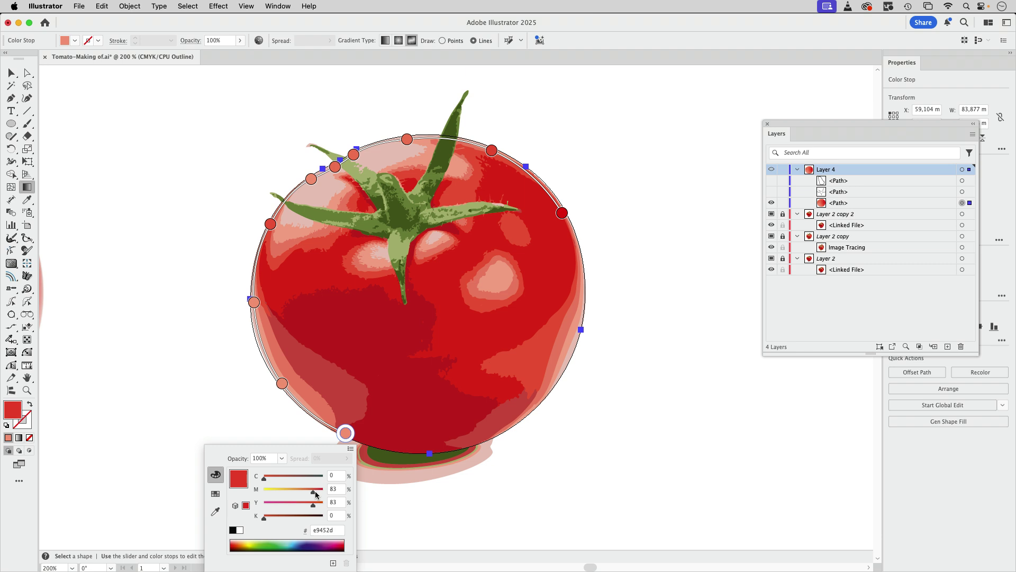
Step: Add a stop at the tomato's bottom center and darken it to 16% cyan, 100% magenta and 100% yellow
{"action": "left_click", "coordinate": [418, 451]}
{"action": "double_click", "coordinate": [418, 451]}
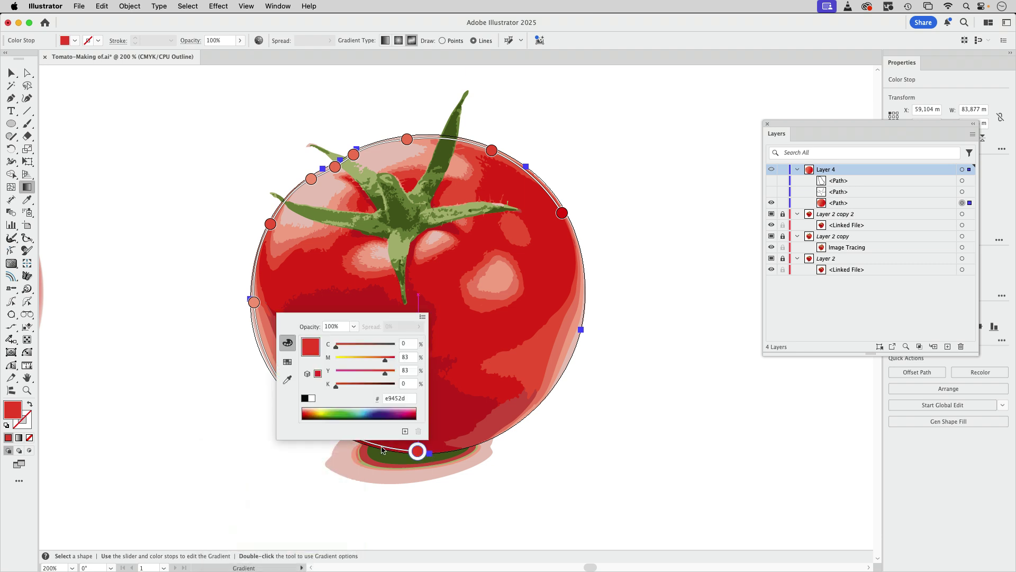
{"action": "left_click_drag", "start_coordinate": [386, 364], "coordinate": [348, 351]}
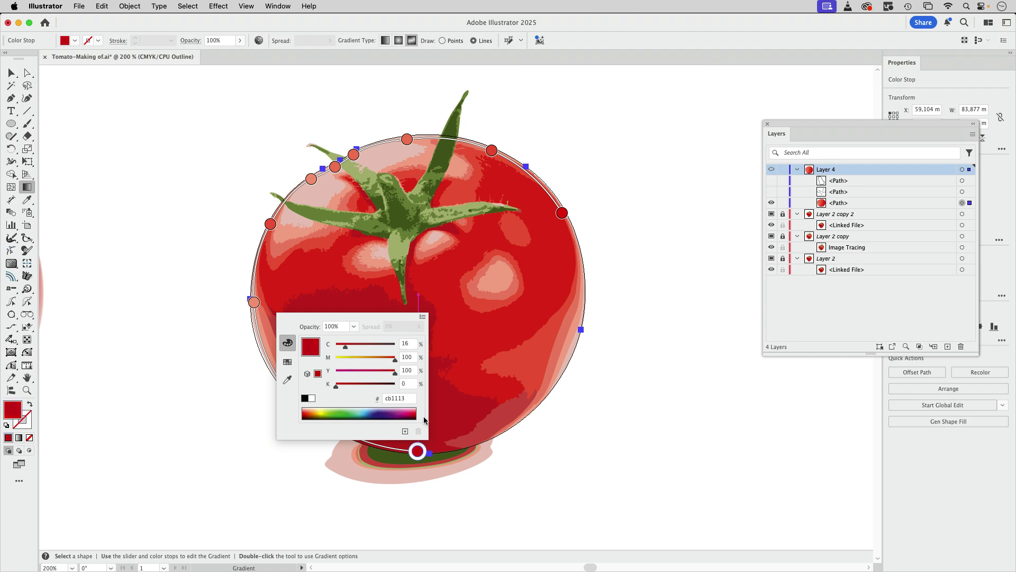
{"action": "left_click", "coordinate": [419, 456]}
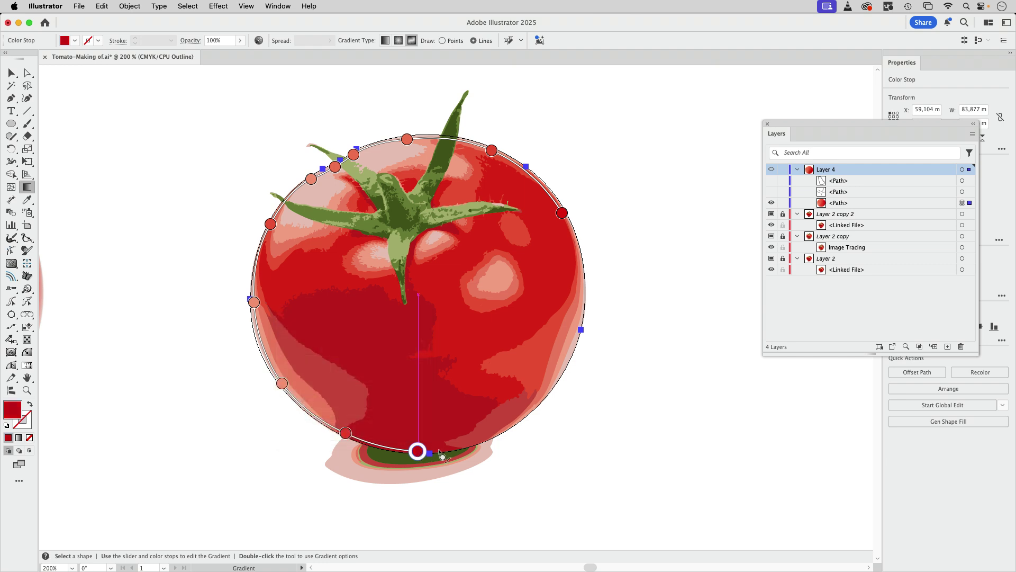
Step: Add a dark red stop on the bottom edge to the right of the bottom-center stop, and fine-tune its cyan
{"action": "left_click", "coordinate": [479, 440]}
{"action": "double_click", "coordinate": [481, 441]}
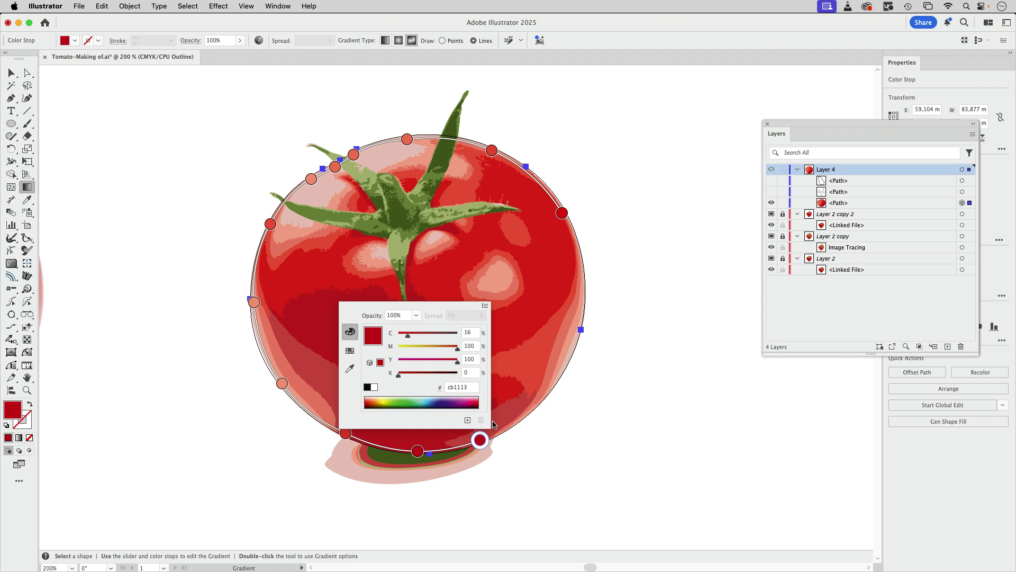
{"action": "left_click", "coordinate": [406, 335]}
{"action": "left_click", "coordinate": [517, 424]}
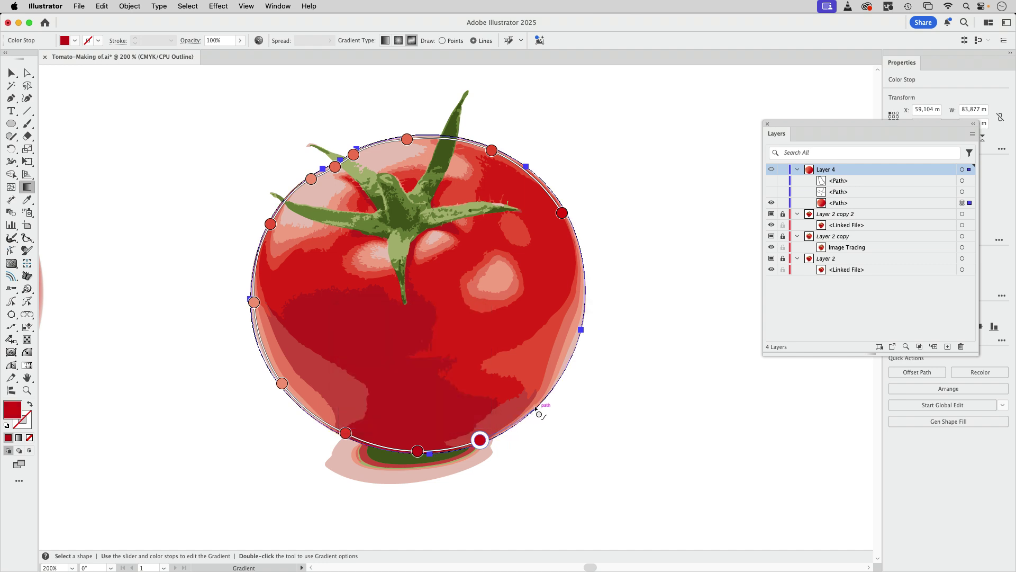
Step: Add a stop on the tomato's lower-right edge, colored 0% cyan, 85% magenta and 85% yellow
{"action": "left_click", "coordinate": [535, 405]}
{"action": "double_click", "coordinate": [535, 406]}
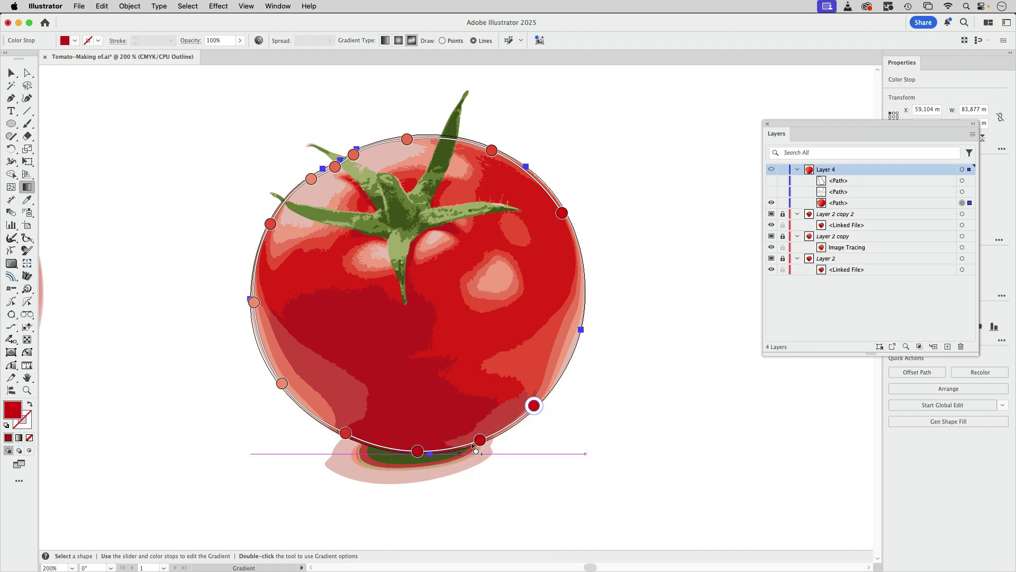
{"action": "double_click", "coordinate": [534, 405]}
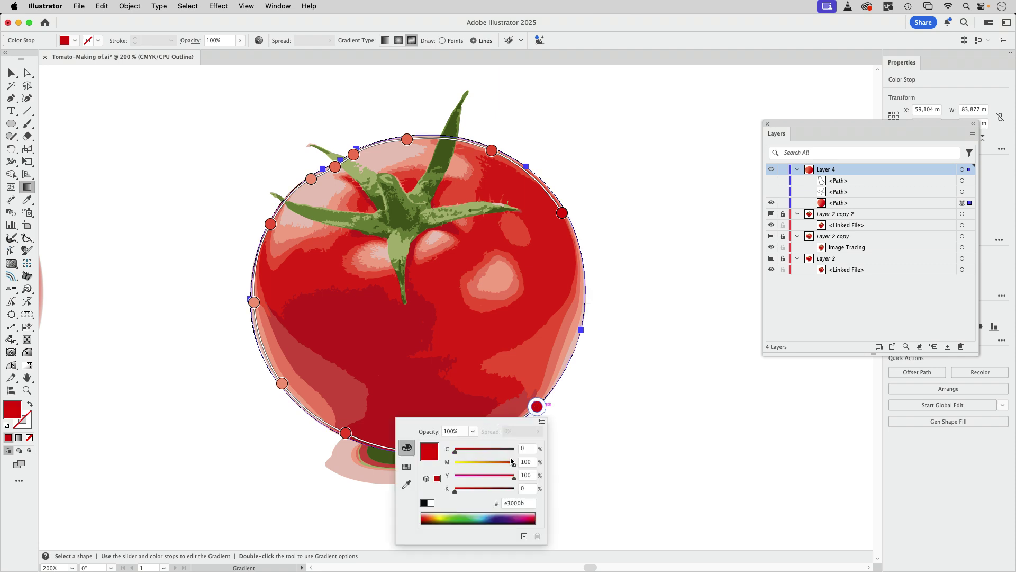
{"action": "left_click_drag", "start_coordinate": [512, 462], "coordinate": [506, 464]}
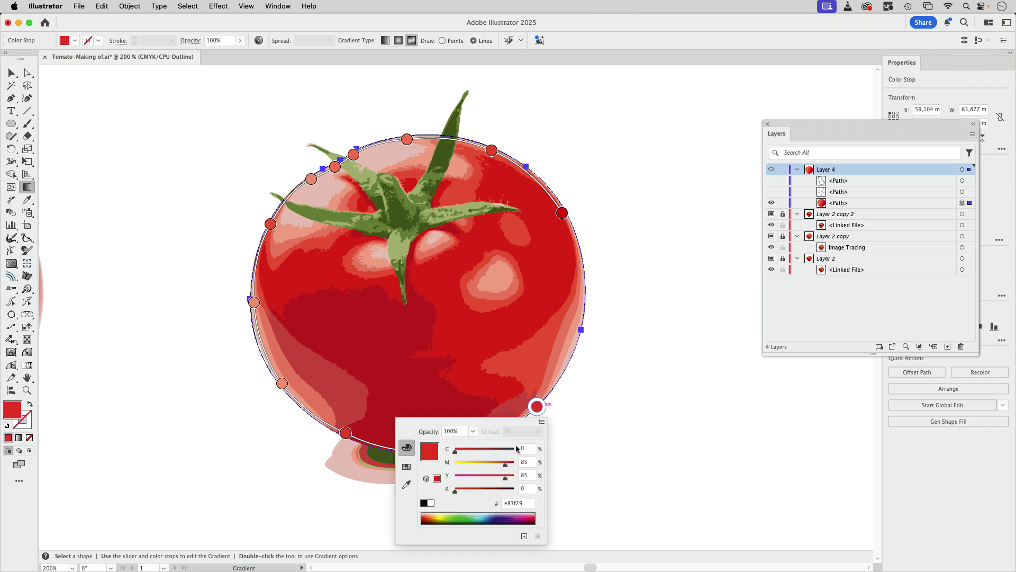
{"action": "left_click", "coordinate": [536, 411]}
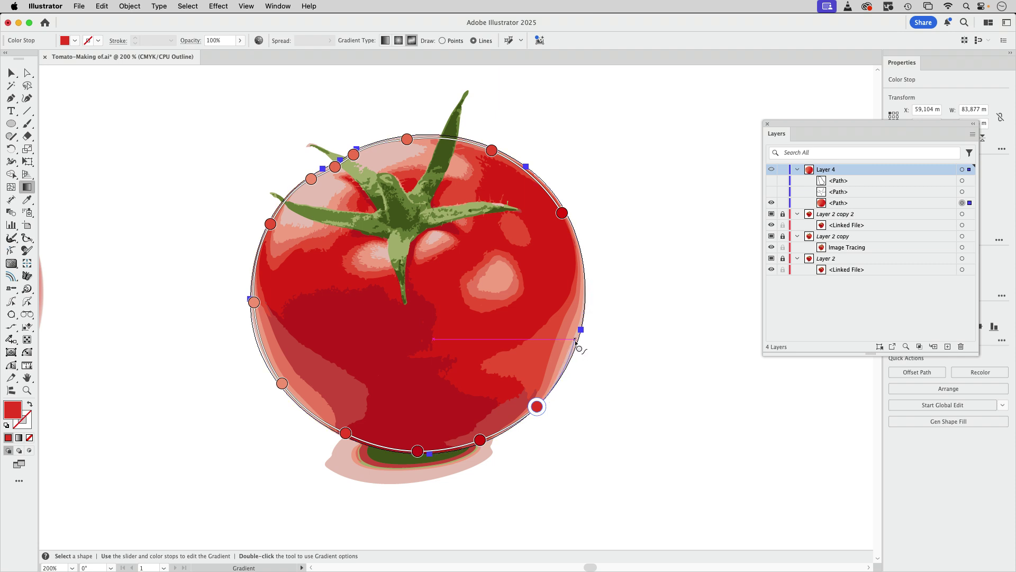
Step: Add two lighter red stops up the tomato's right edge and close the edge line at the dark upper-right stop
{"action": "left_click", "coordinate": [576, 340]}
{"action": "double_click", "coordinate": [576, 340]}
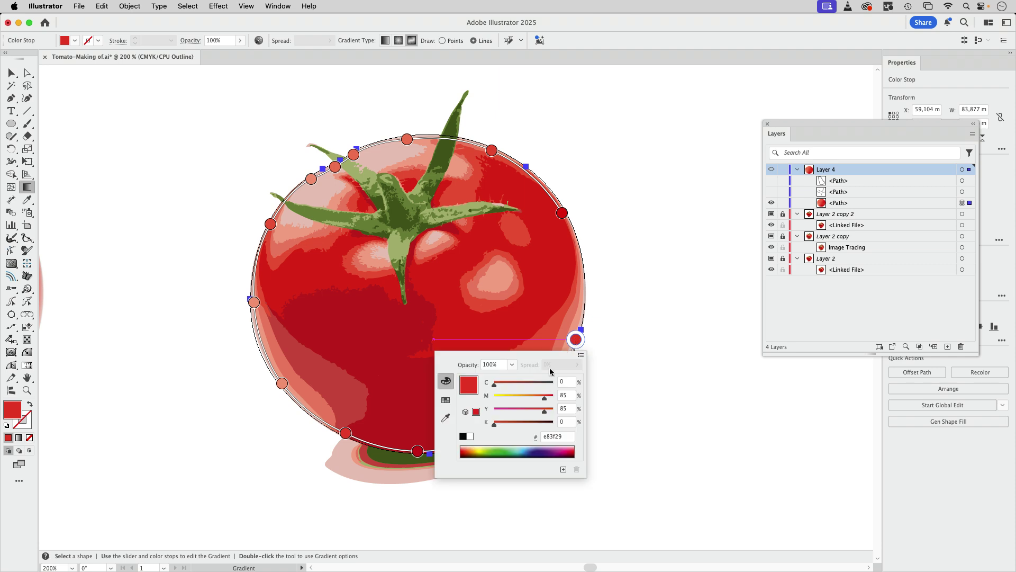
{"action": "left_click_drag", "start_coordinate": [546, 399], "coordinate": [536, 399]}
{"action": "left_click", "coordinate": [577, 342]}
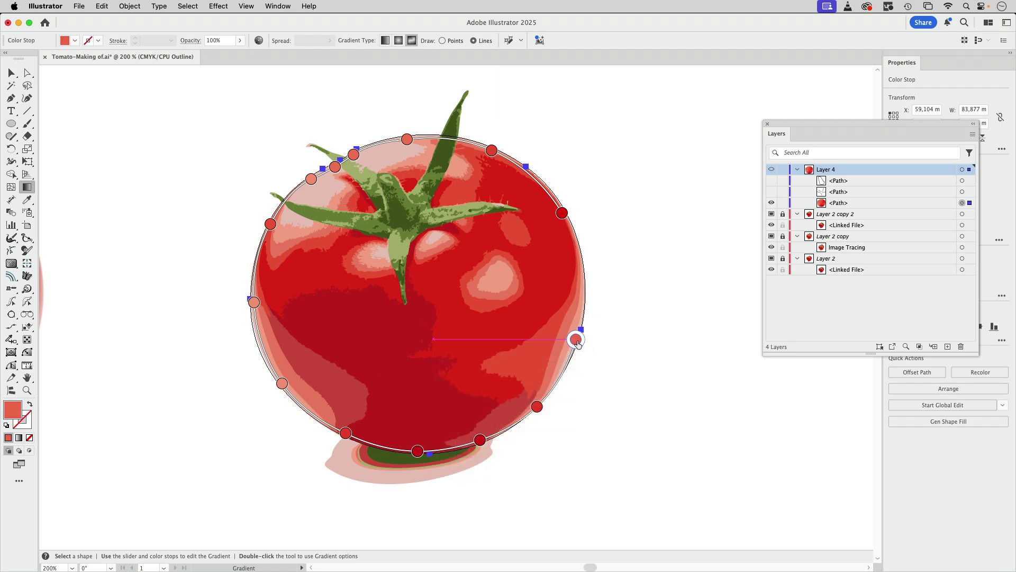
{"action": "left_click_drag", "start_coordinate": [577, 340], "coordinate": [578, 251]}
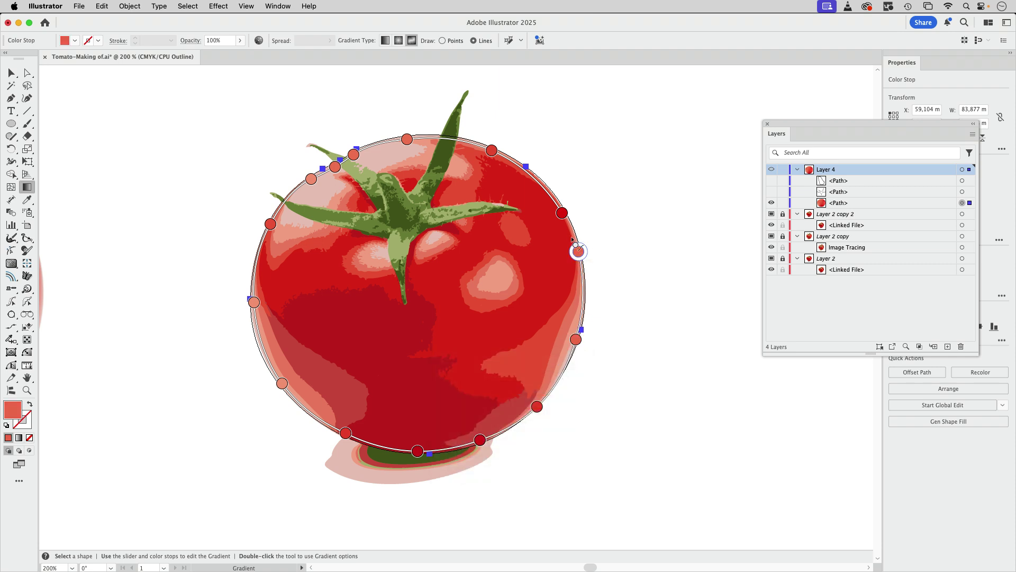
{"action": "left_click", "coordinate": [564, 214]}
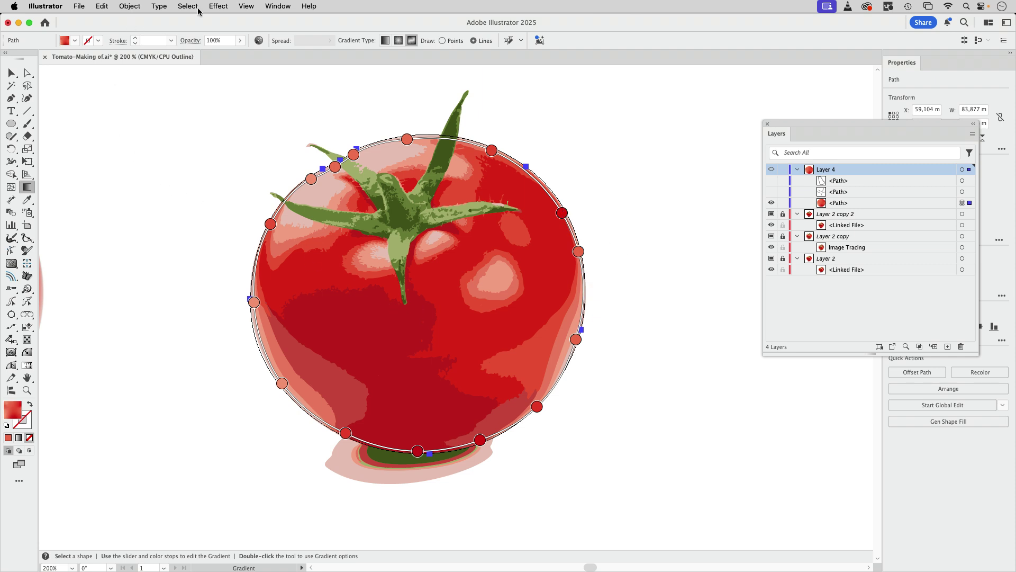
Step: Check the deselected tomato's gradient in GPU Preview, and return to Outline view with the tomato body selected
{"action": "left_click", "coordinate": [244, 7]}
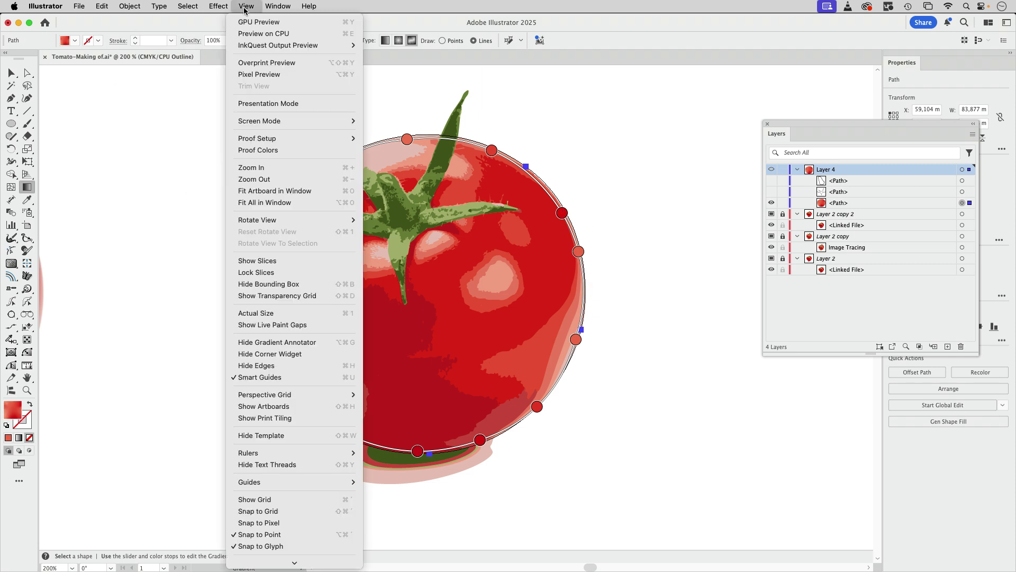
{"action": "left_click", "coordinate": [247, 23]}
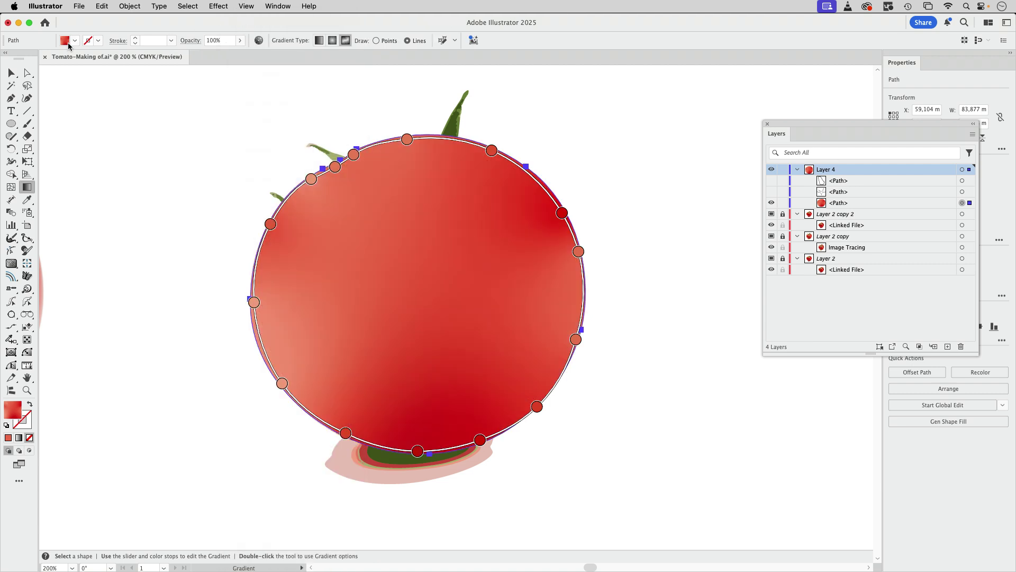
{"action": "left_click", "coordinate": [12, 73]}
{"action": "left_click", "coordinate": [123, 106]}
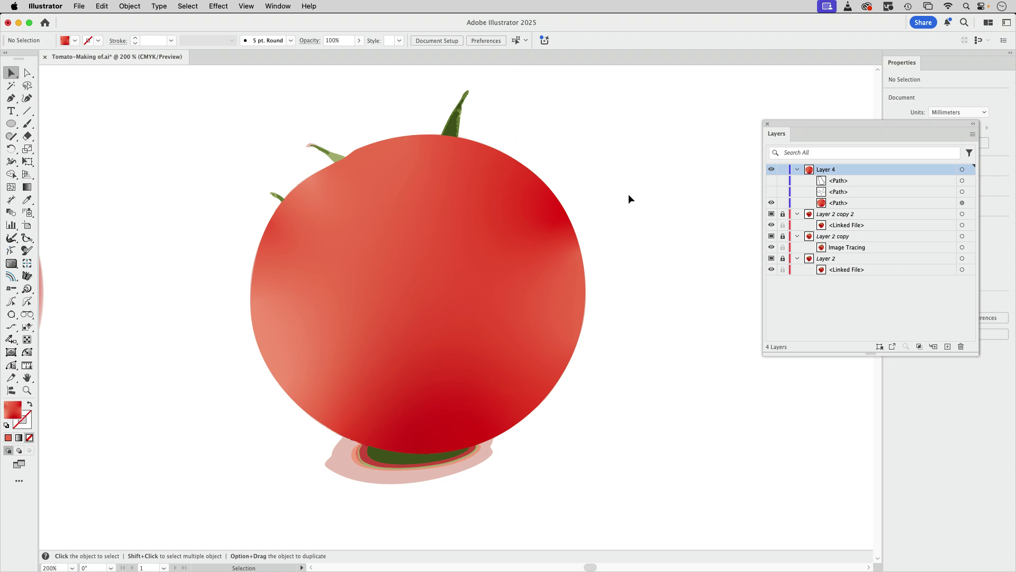
{"action": "left_click", "coordinate": [506, 232]}
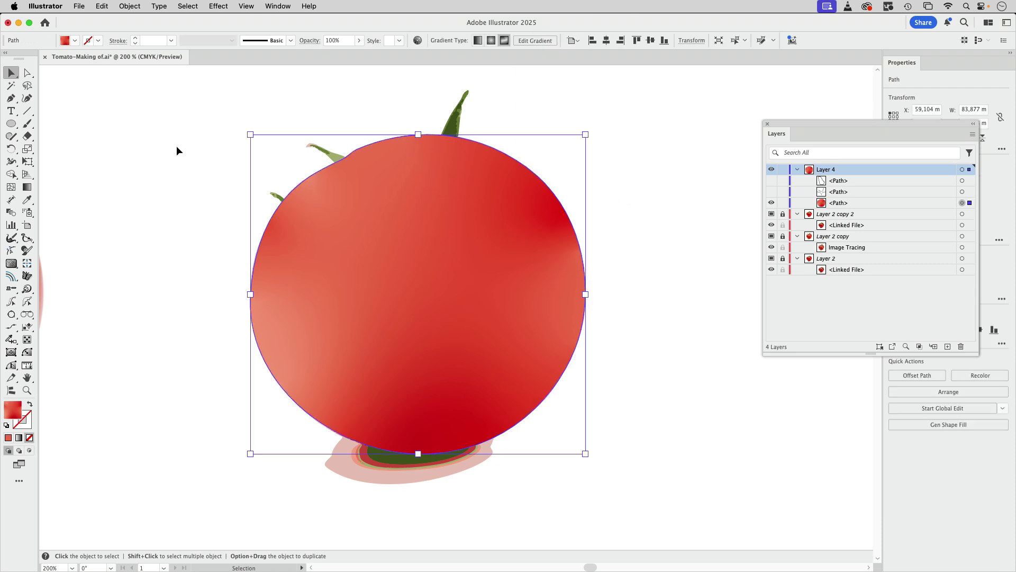
{"action": "key", "text": "super+y"}
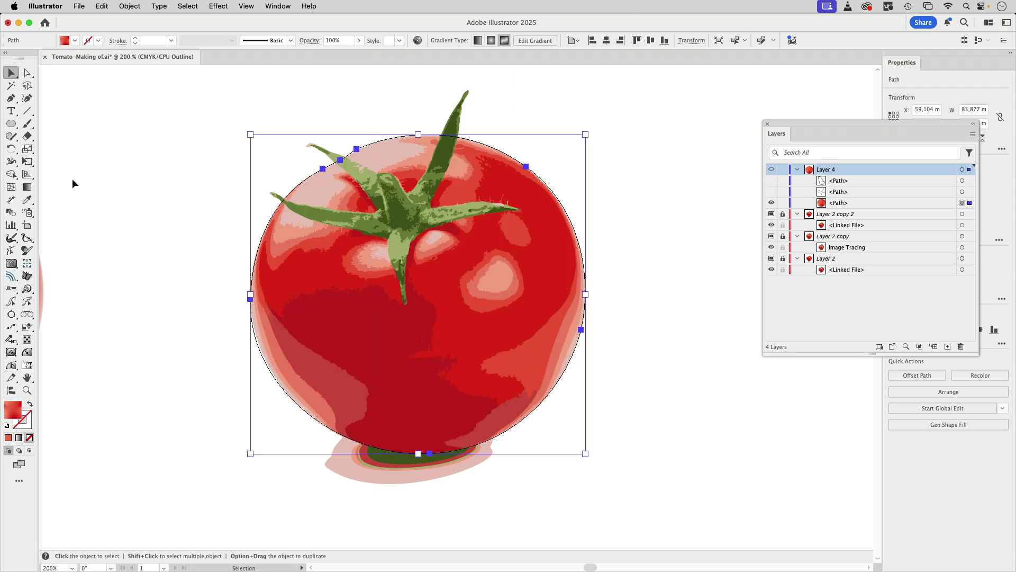
Step: Add a gradient stop at the top of the dark shadow area, colored 19% cyan, 100% magenta and 100% yellow
{"action": "left_click", "coordinate": [27, 187]}
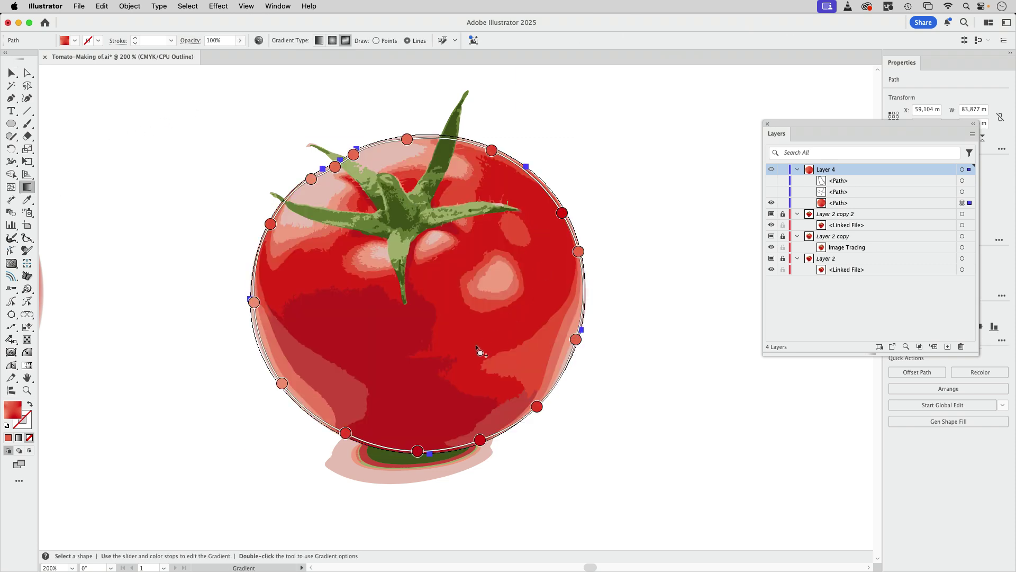
{"action": "left_click", "coordinate": [333, 291]}
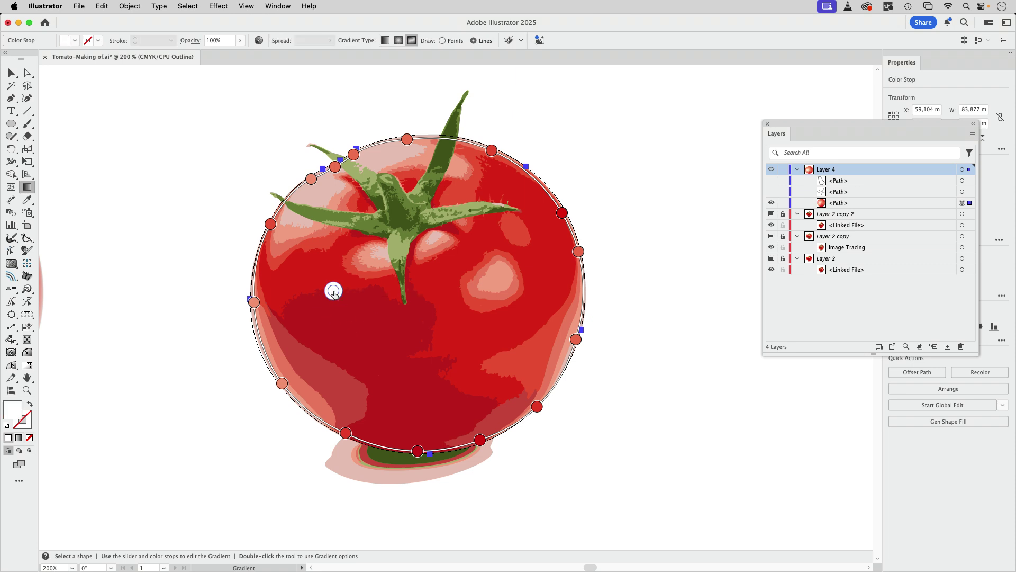
{"action": "double_click", "coordinate": [333, 292]}
{"action": "mouse_move", "coordinate": [302, 348]}
{"action": "left_mouse_down"}
{"action": "mouse_move", "coordinate": [314, 349]}
{"action": "mouse_move", "coordinate": [315, 363]}
{"action": "left_mouse_up"}
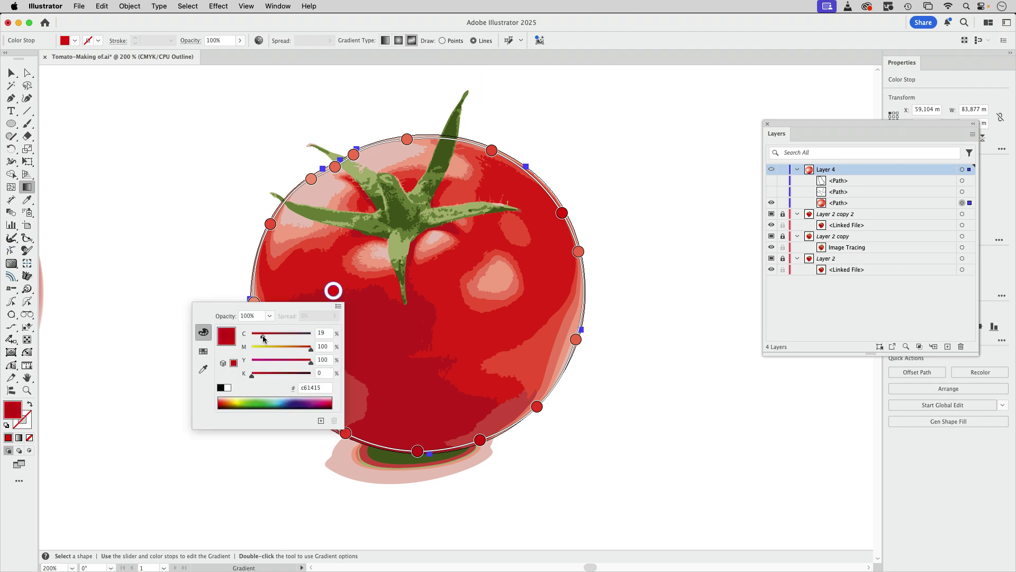
{"action": "left_click_drag", "start_coordinate": [262, 336], "coordinate": [262, 335]}
Step: Trace the large dark shadow area with a closed line of dark red stops, starting and ending at its top stop
{"action": "left_click", "coordinate": [334, 291]}
{"action": "left_click", "coordinate": [299, 306]}
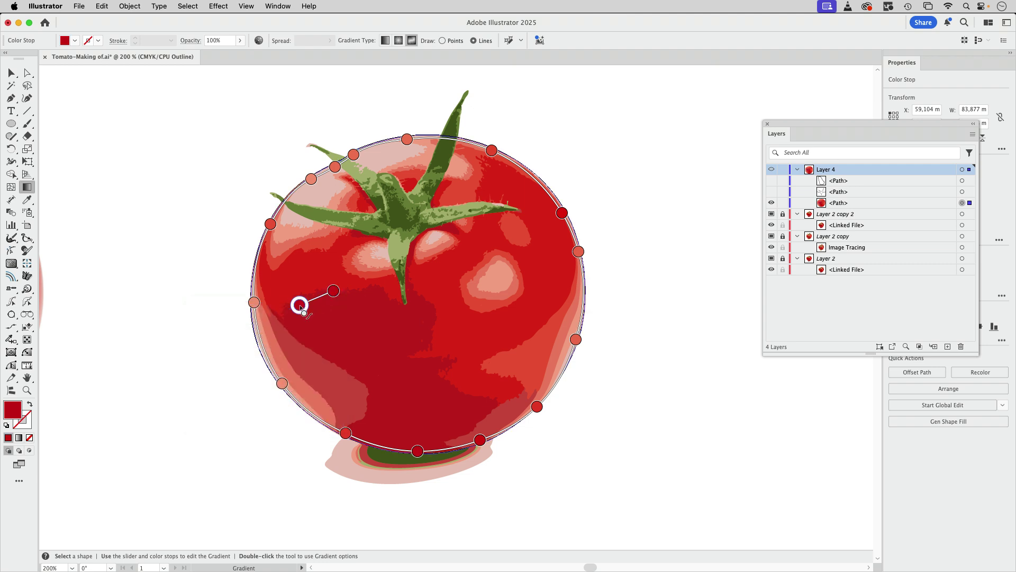
{"action": "left_click", "coordinate": [291, 348]}
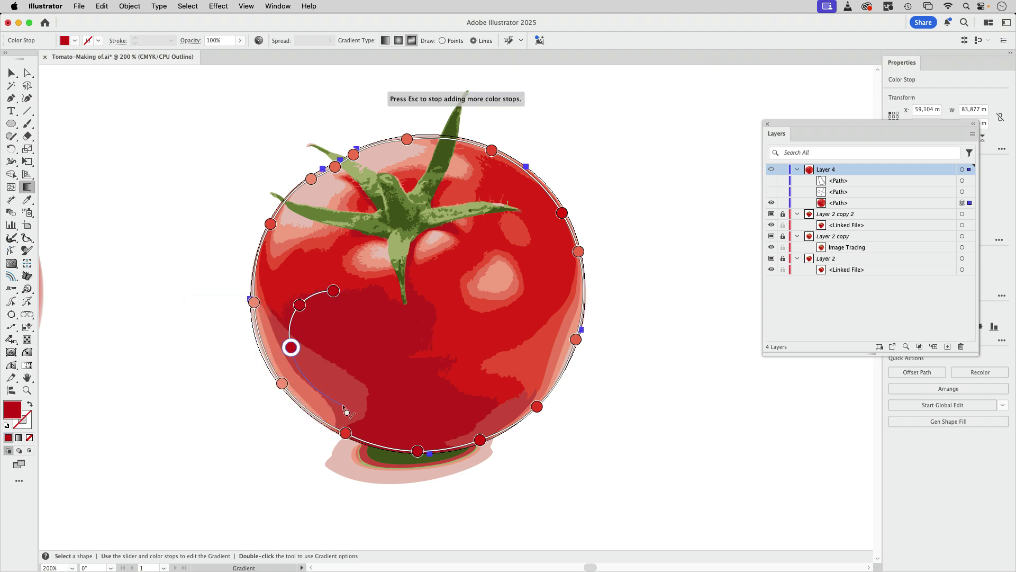
{"action": "left_click", "coordinate": [348, 404]}
{"action": "left_click", "coordinate": [442, 432]}
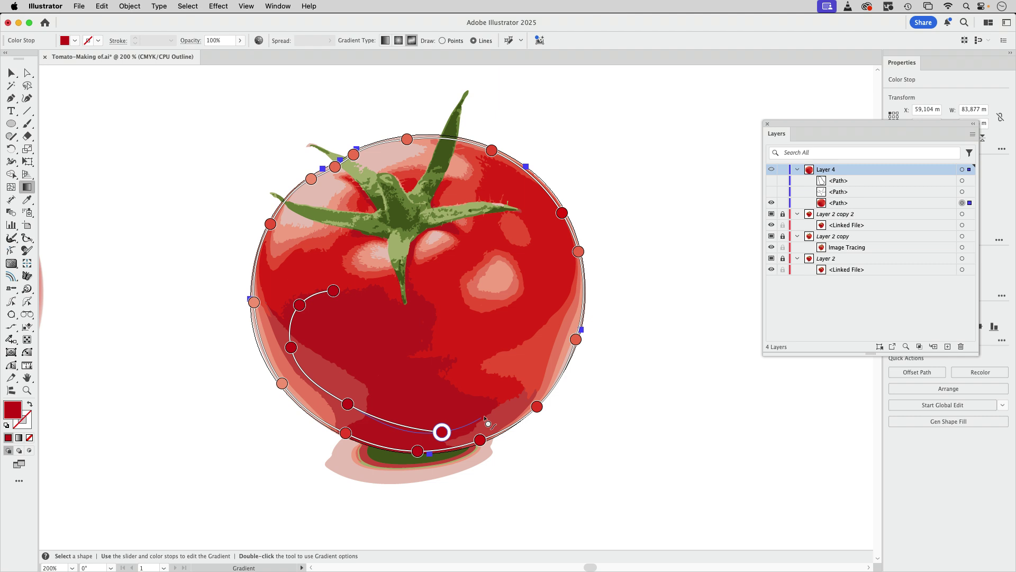
{"action": "left_click", "coordinate": [490, 404]}
{"action": "left_click", "coordinate": [441, 380]}
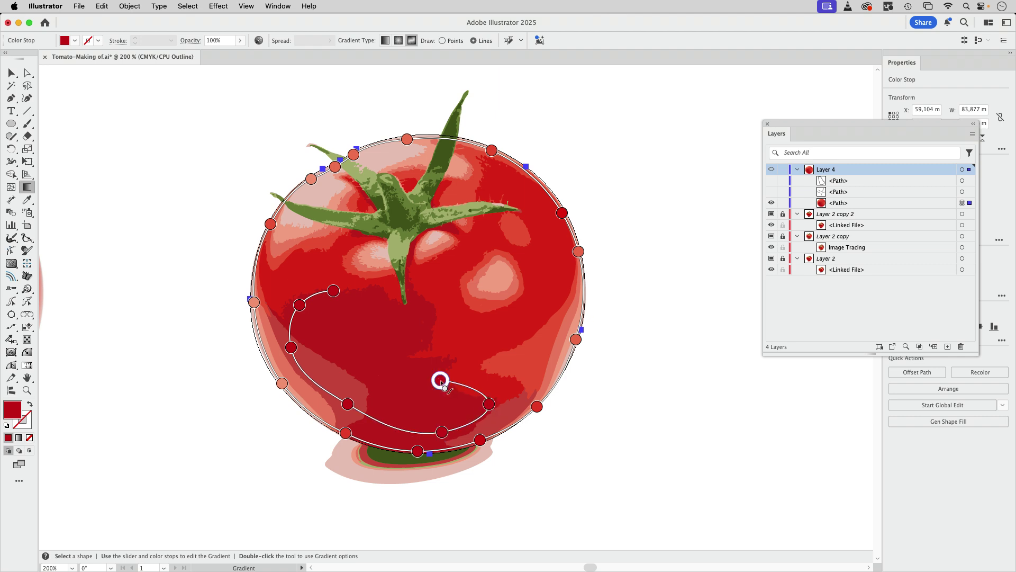
{"action": "left_click", "coordinate": [418, 349]}
{"action": "left_click", "coordinate": [412, 304]}
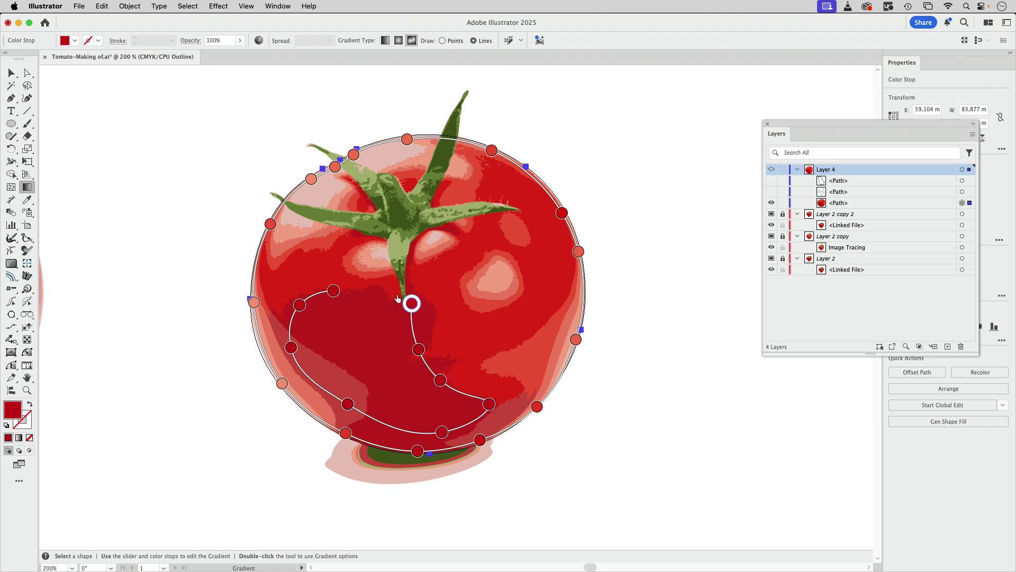
{"action": "left_click", "coordinate": [334, 291]}
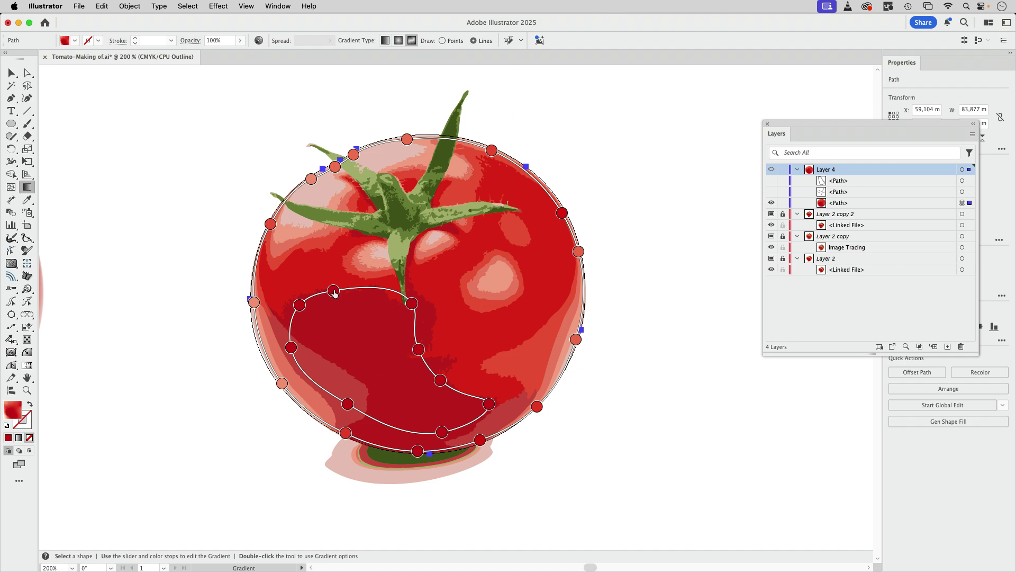
Step: Build a smaller closed loop of four dark red stops inside the shadow outline, removing the stray white stop
{"action": "left_click", "coordinate": [338, 333]}
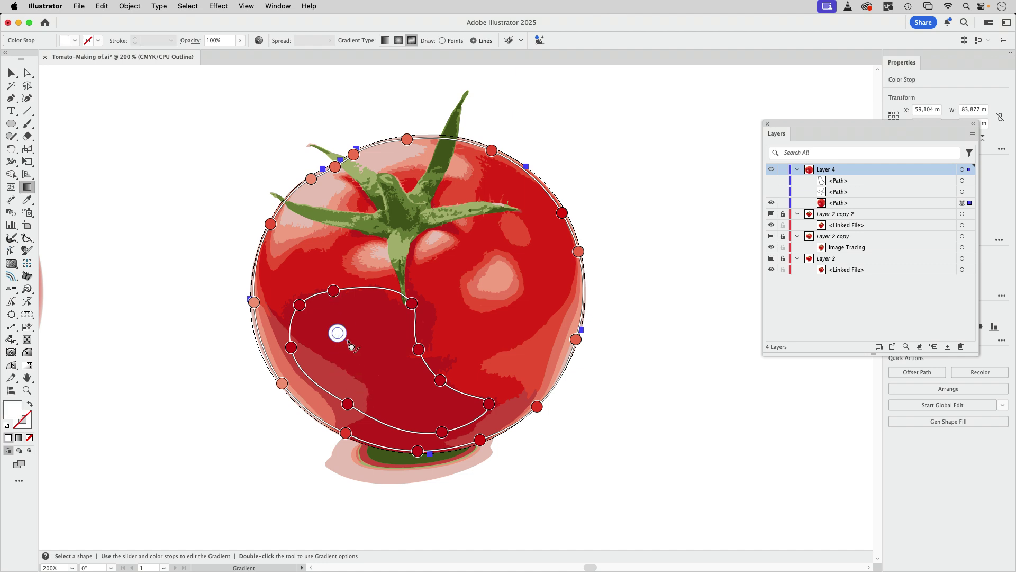
{"action": "key", "text": "Delete"}
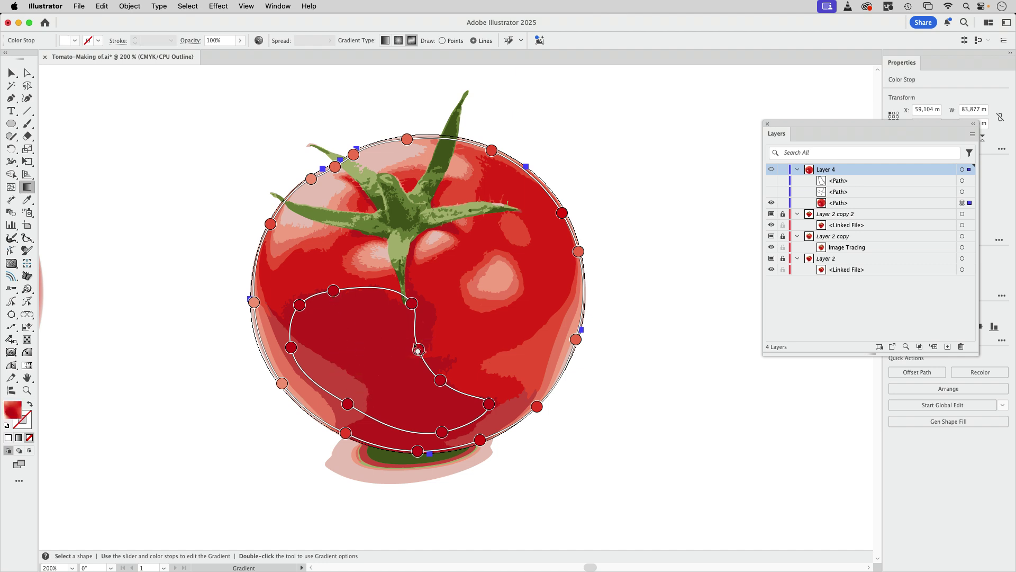
{"action": "left_click", "coordinate": [335, 294]}
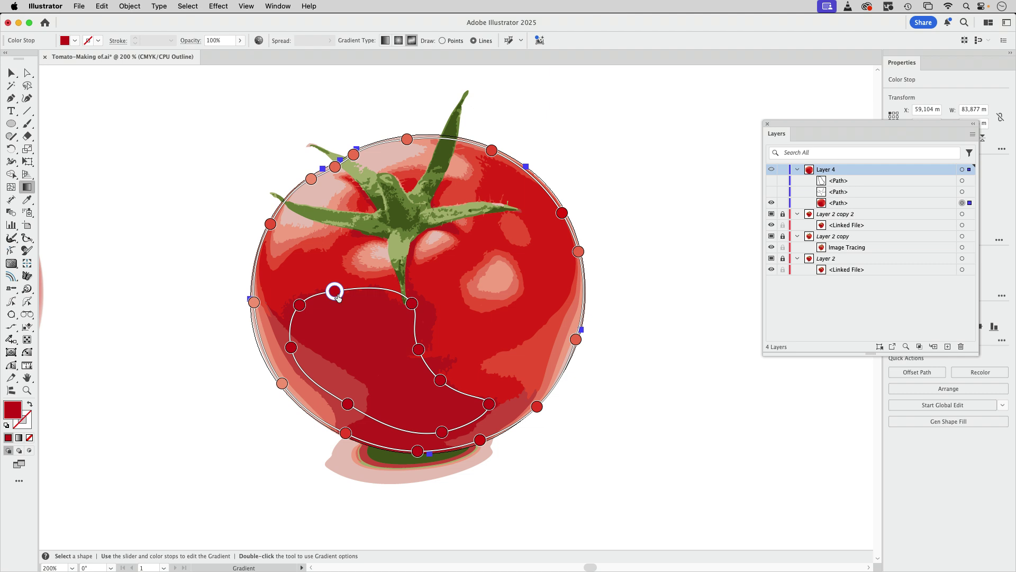
{"action": "left_click", "coordinate": [343, 337]}
{"action": "left_click", "coordinate": [347, 372]}
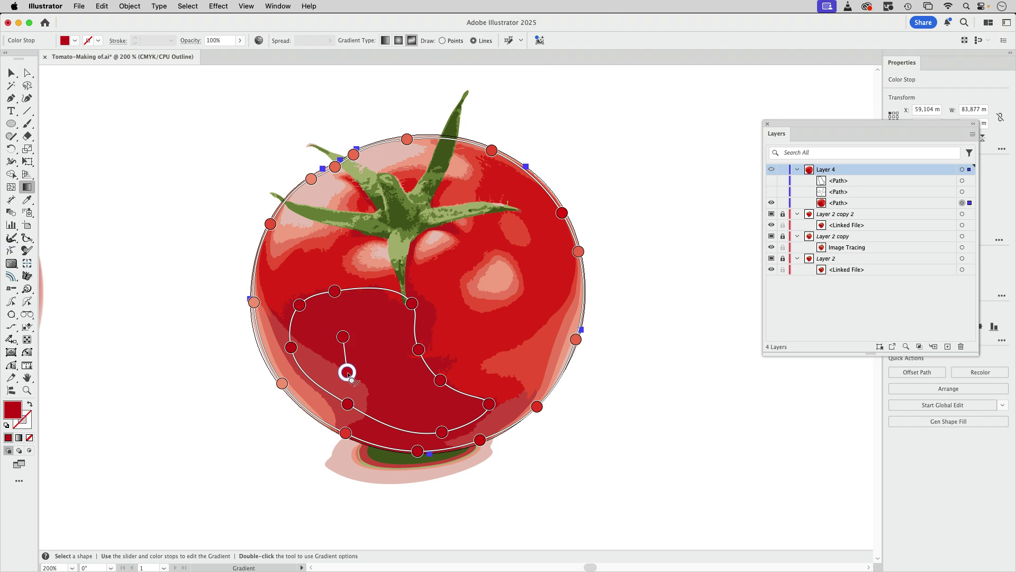
{"action": "left_click", "coordinate": [410, 404]}
{"action": "left_click", "coordinate": [386, 346]}
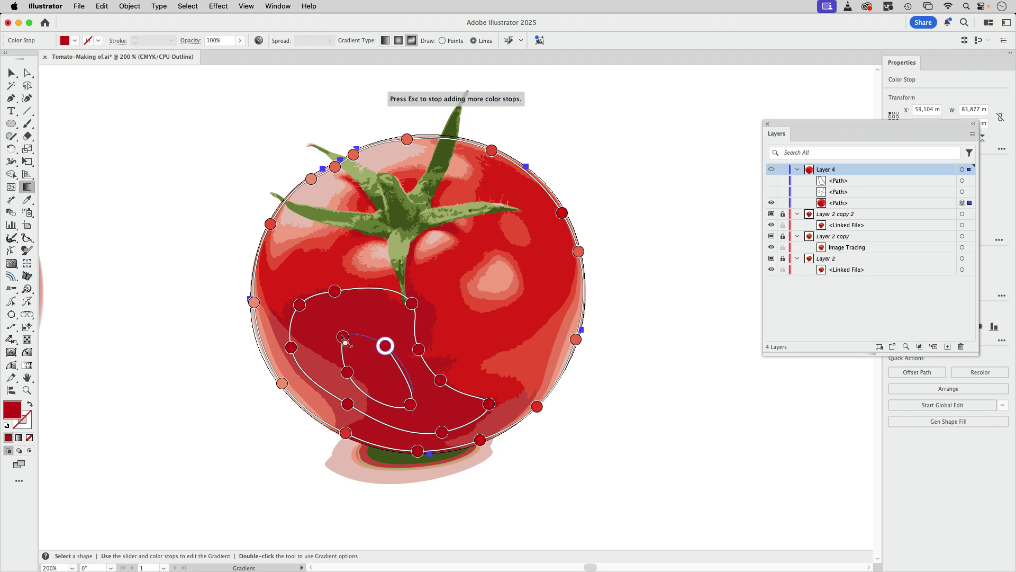
{"action": "key", "text": "Escape"}
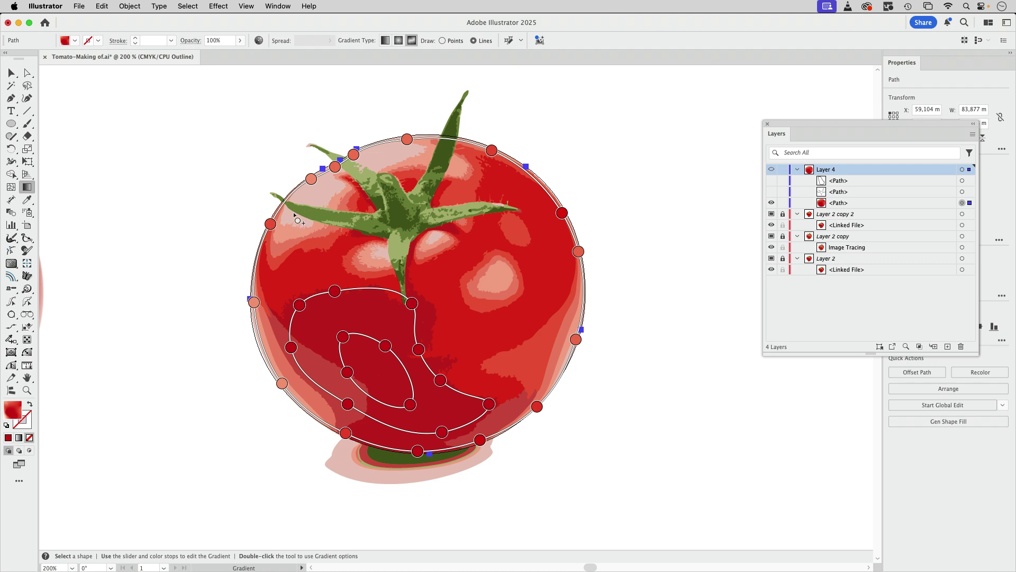
Step: Add a pale stop inside the upper-left highlight, based on the nearby salmon edge stop, with 30% magenta and 30% yellow
{"action": "left_click", "coordinate": [311, 179]}
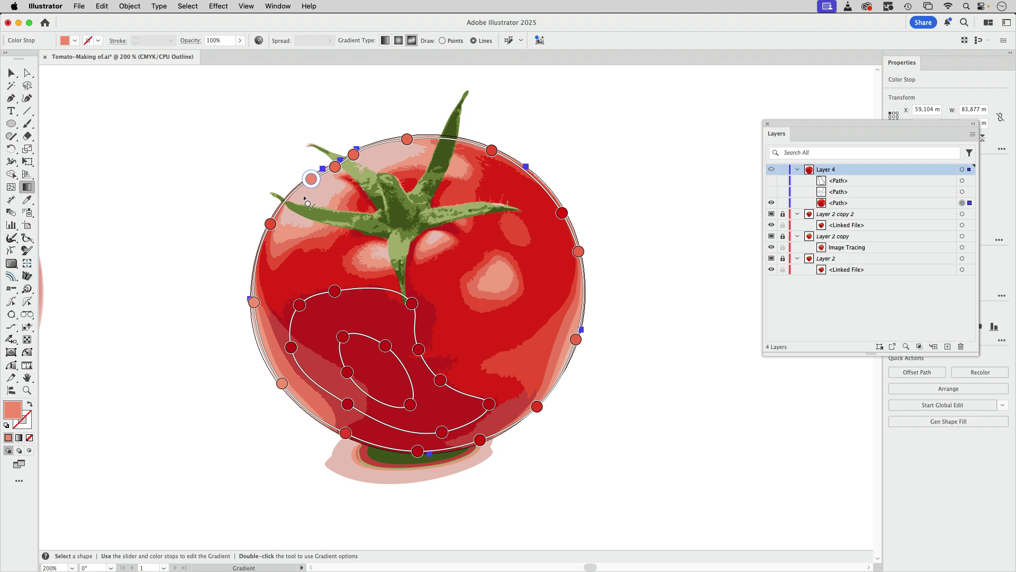
{"action": "double_click", "coordinate": [304, 196]}
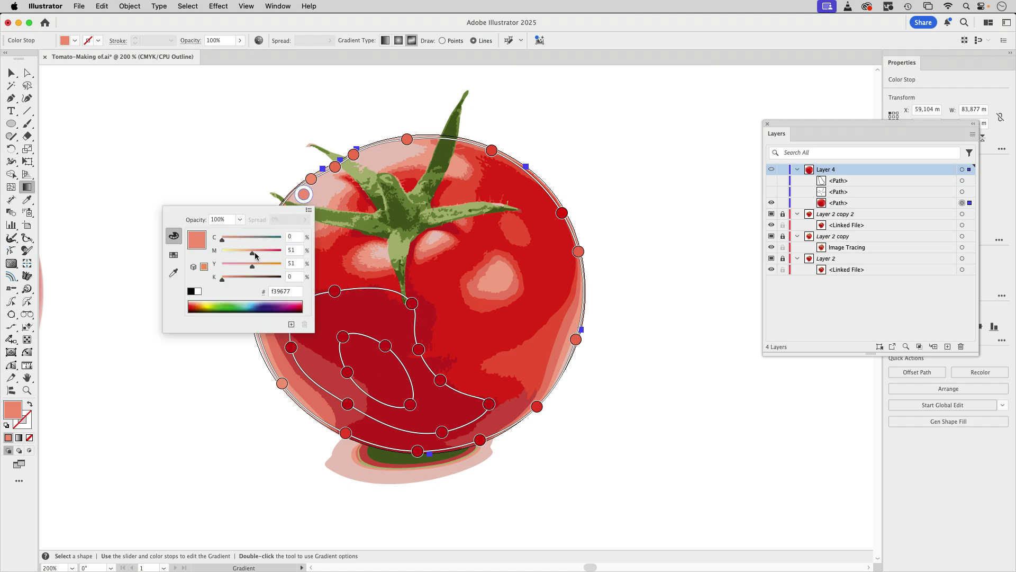
{"action": "left_click_drag", "start_coordinate": [252, 252], "coordinate": [241, 256]}
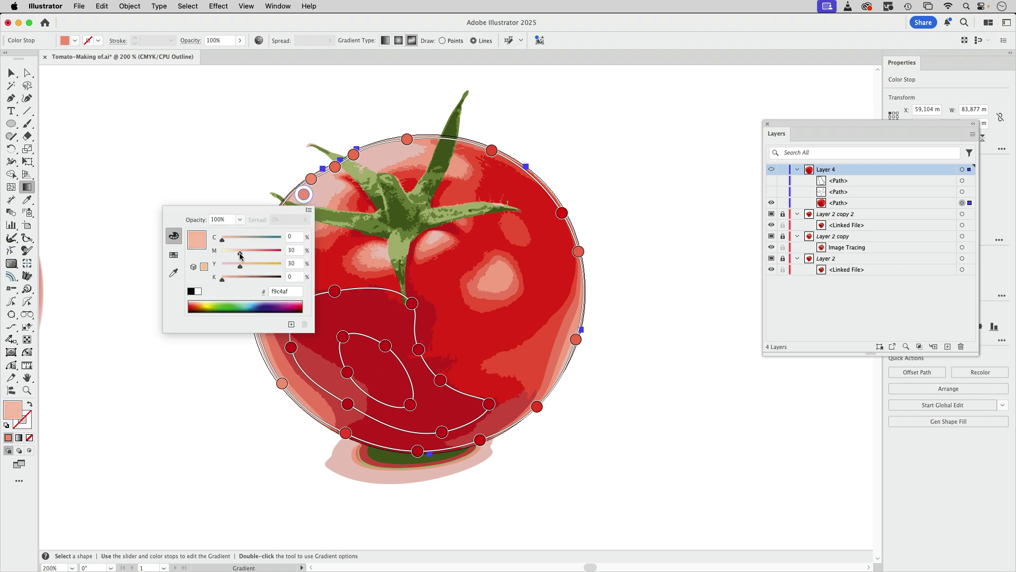
{"action": "left_click", "coordinate": [297, 191]}
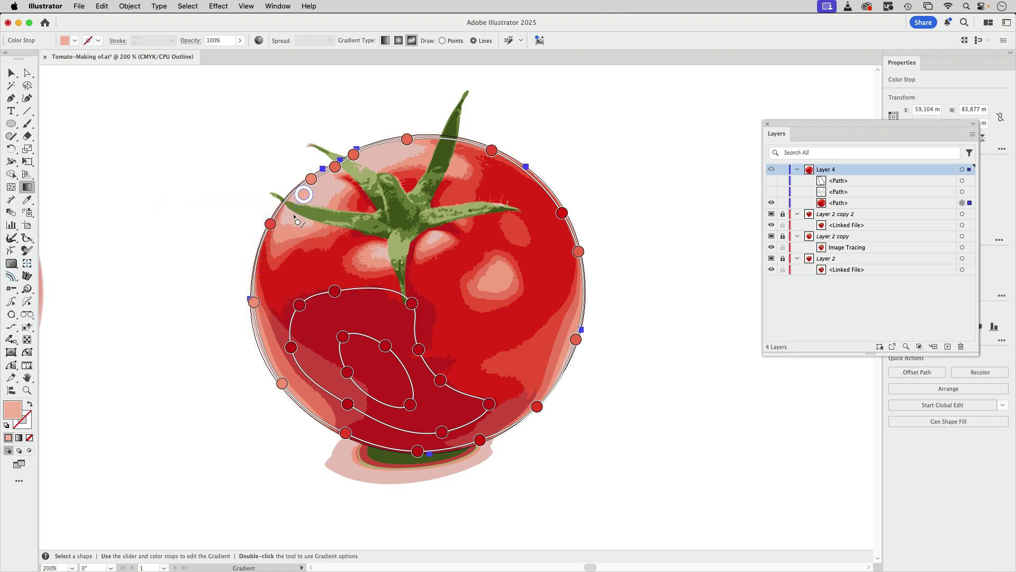
Step: Outline the pale highlight along the tomato's upper-left shoulder with a closed loop of matching stops, and nudge its lower-left stop inward
{"action": "left_click", "coordinate": [290, 219]}
{"action": "left_click", "coordinate": [318, 227]}
{"action": "left_click", "coordinate": [333, 195]}
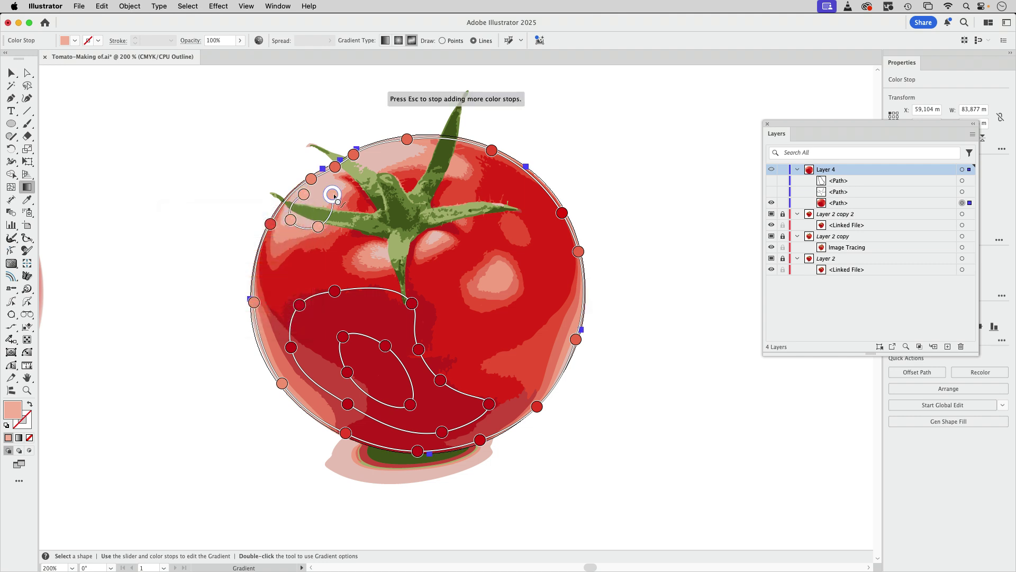
{"action": "left_click", "coordinate": [357, 174]}
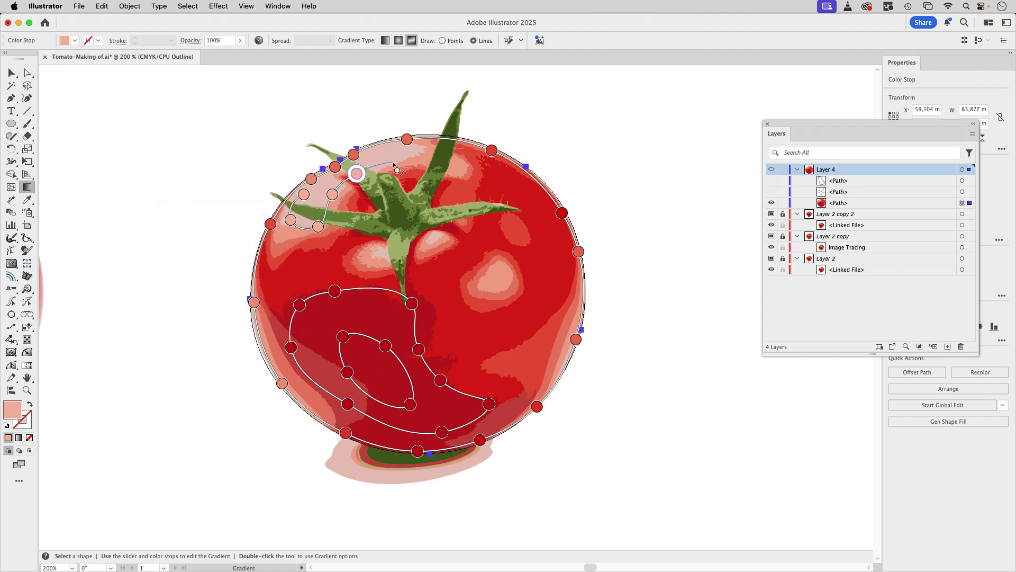
{"action": "left_click", "coordinate": [393, 161]}
{"action": "left_click", "coordinate": [422, 154]}
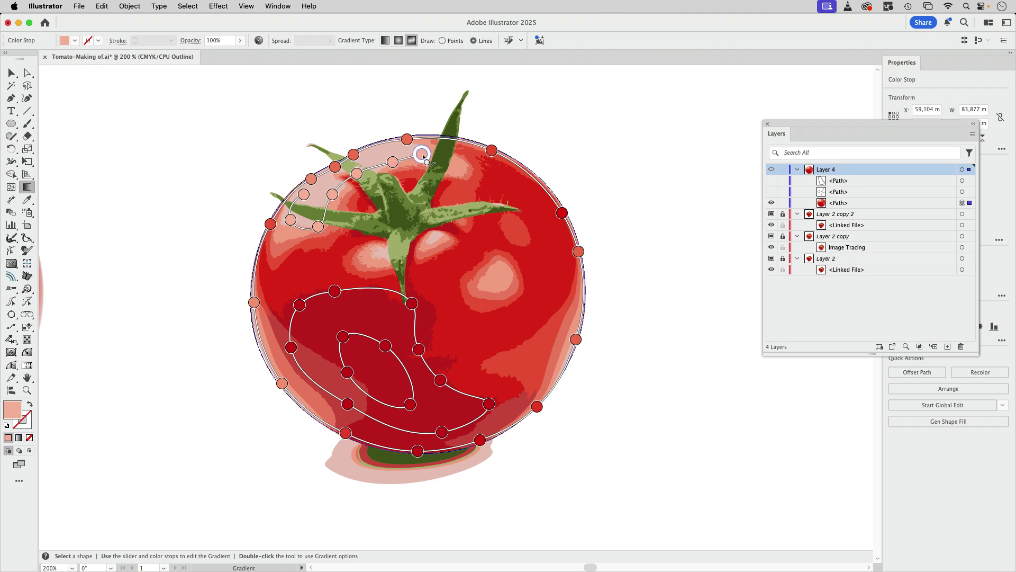
{"action": "left_click", "coordinate": [394, 146]}
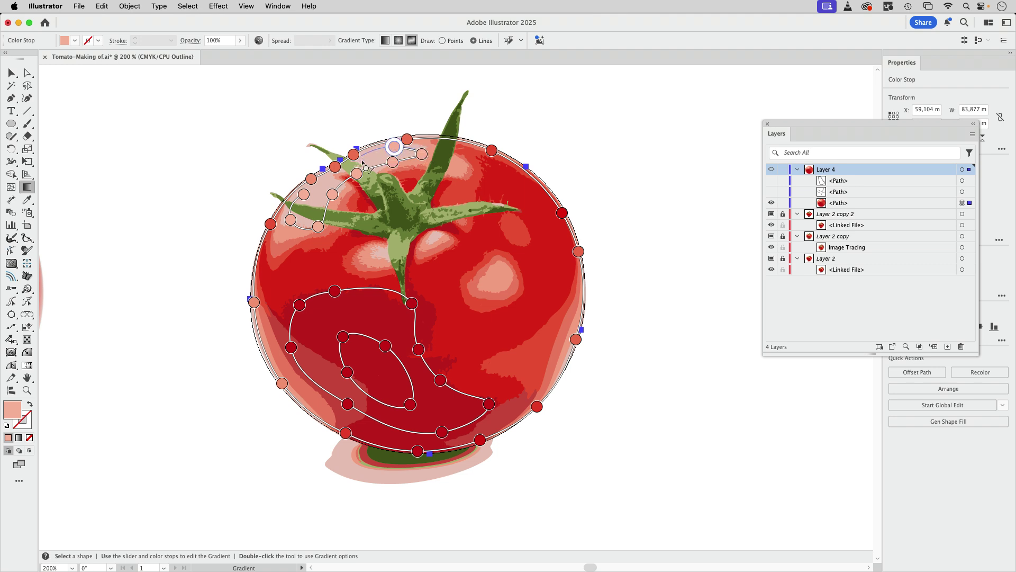
{"action": "left_click", "coordinate": [362, 159]}
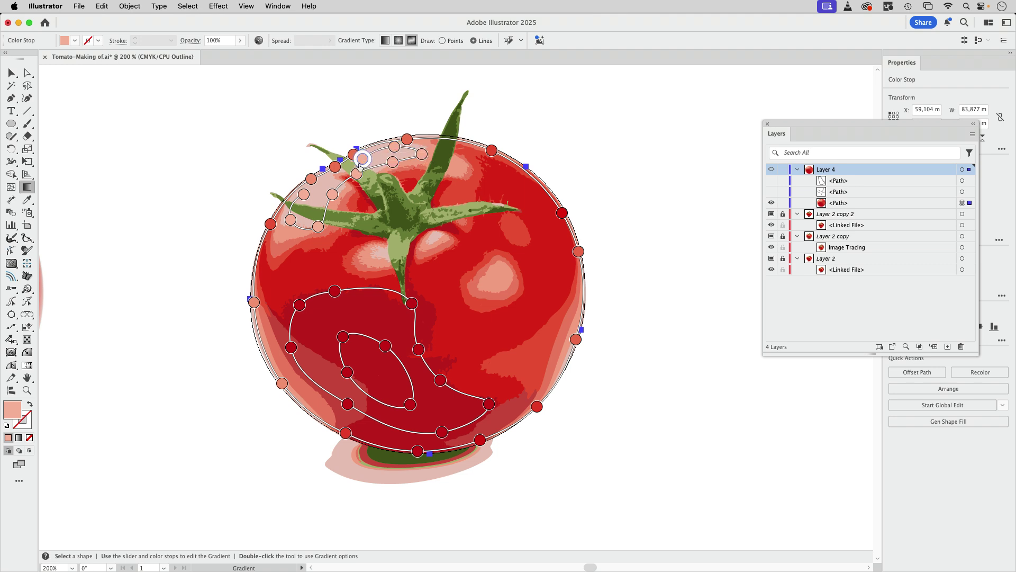
{"action": "left_click", "coordinate": [332, 178]}
{"action": "left_click", "coordinate": [307, 197]}
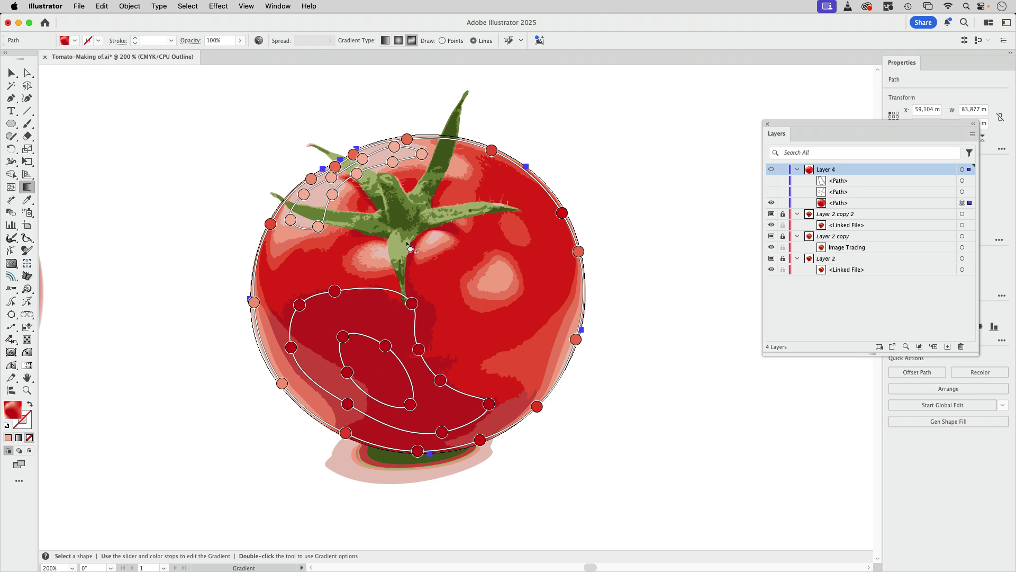
{"action": "left_click_drag", "start_coordinate": [292, 221], "coordinate": [295, 219]}
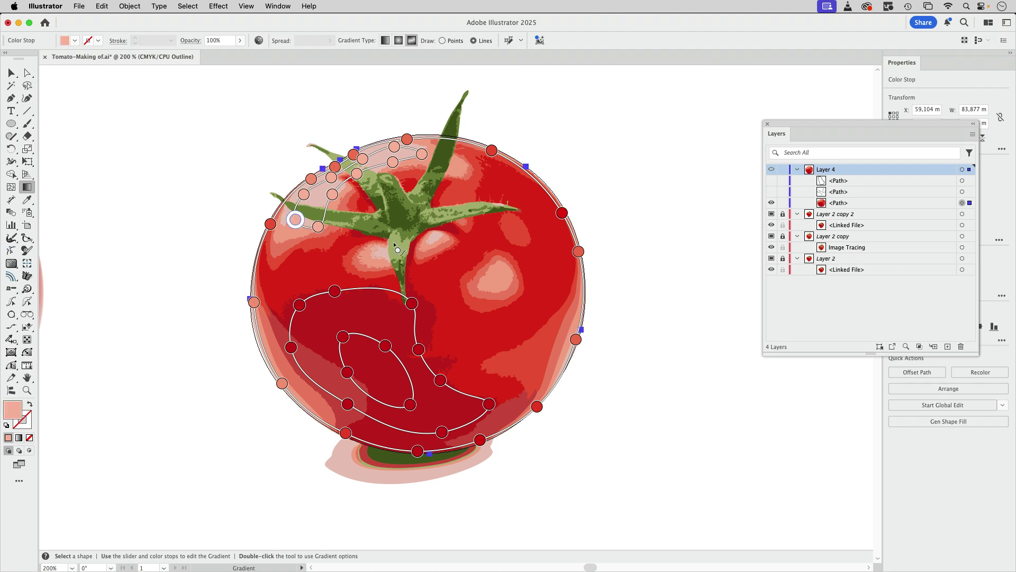
Step: Outline the central highlights beneath the stem with a gradient line of eight pale stops, running around both sides of the downward sepal
{"action": "left_click", "coordinate": [365, 252]}
{"action": "left_click", "coordinate": [382, 266]}
{"action": "left_click", "coordinate": [423, 254]}
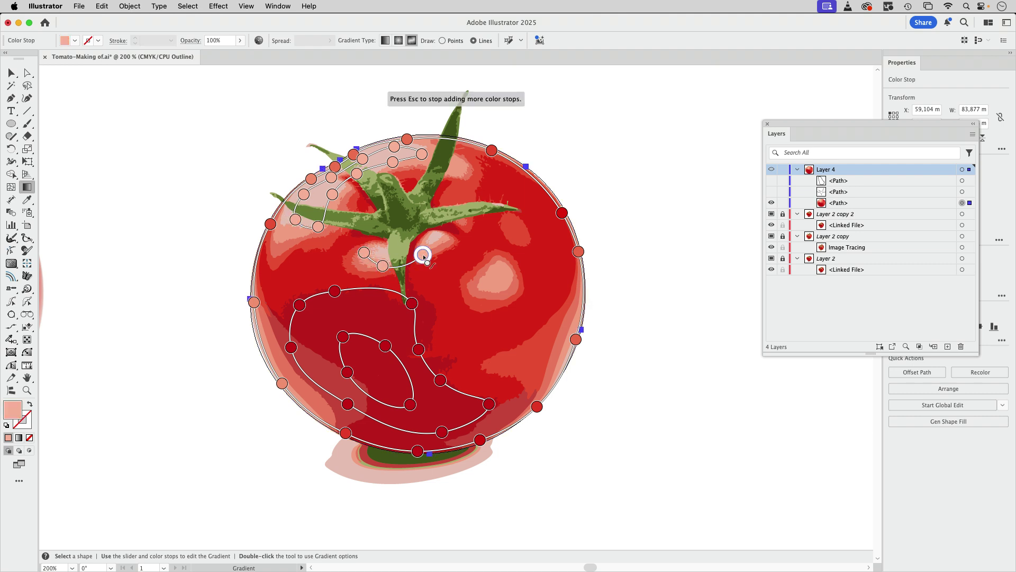
{"action": "left_click", "coordinate": [454, 234]}
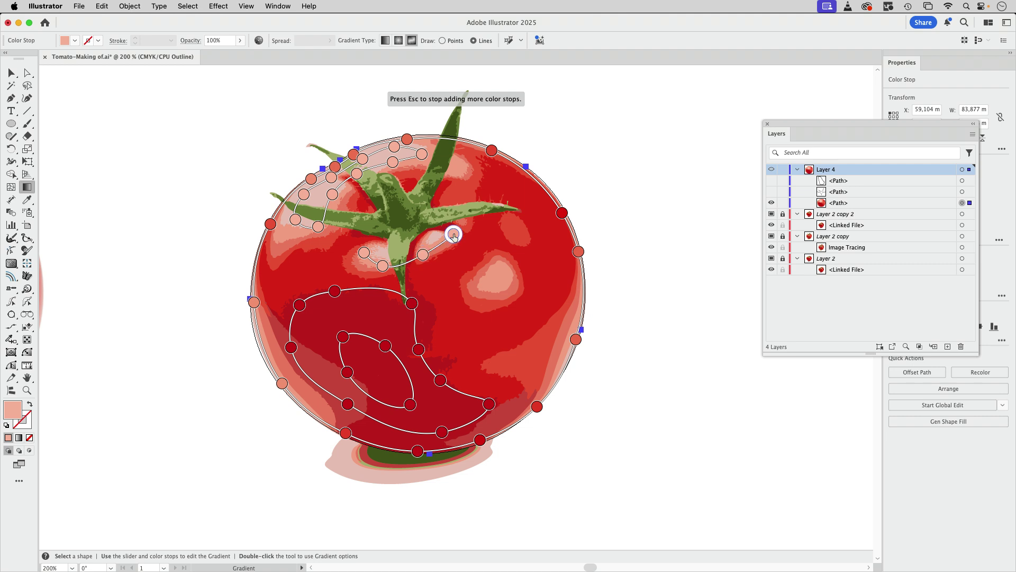
{"action": "left_click", "coordinate": [467, 208]}
{"action": "left_click", "coordinate": [449, 205]}
{"action": "left_click", "coordinate": [430, 221]}
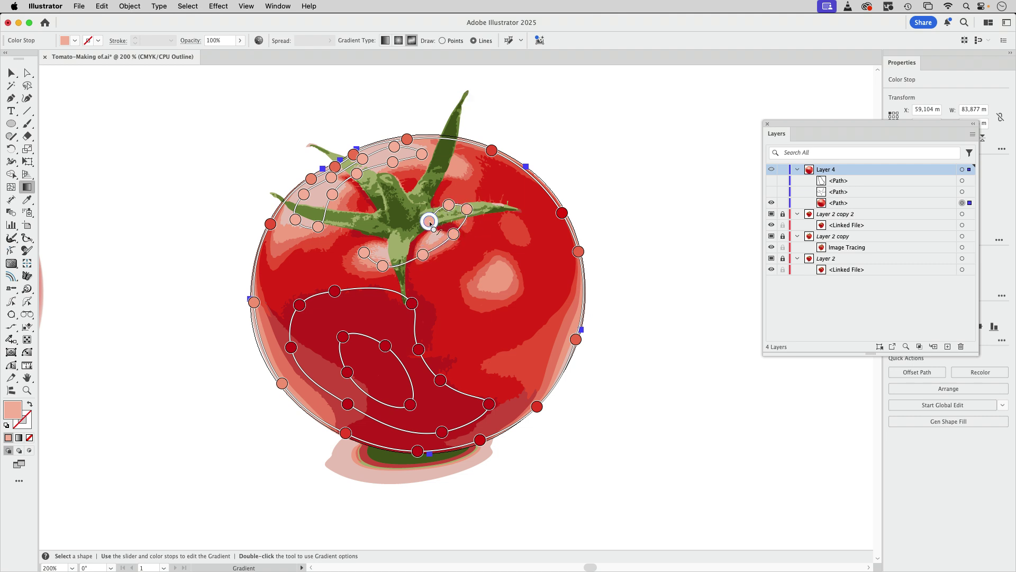
{"action": "left_click", "coordinate": [404, 238]}
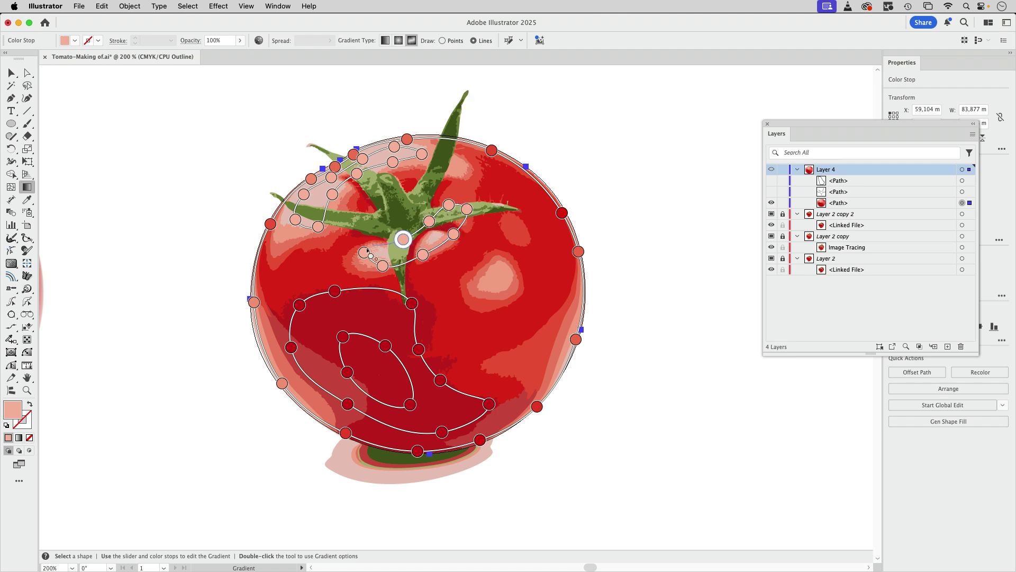
{"action": "key", "text": "Escape"}
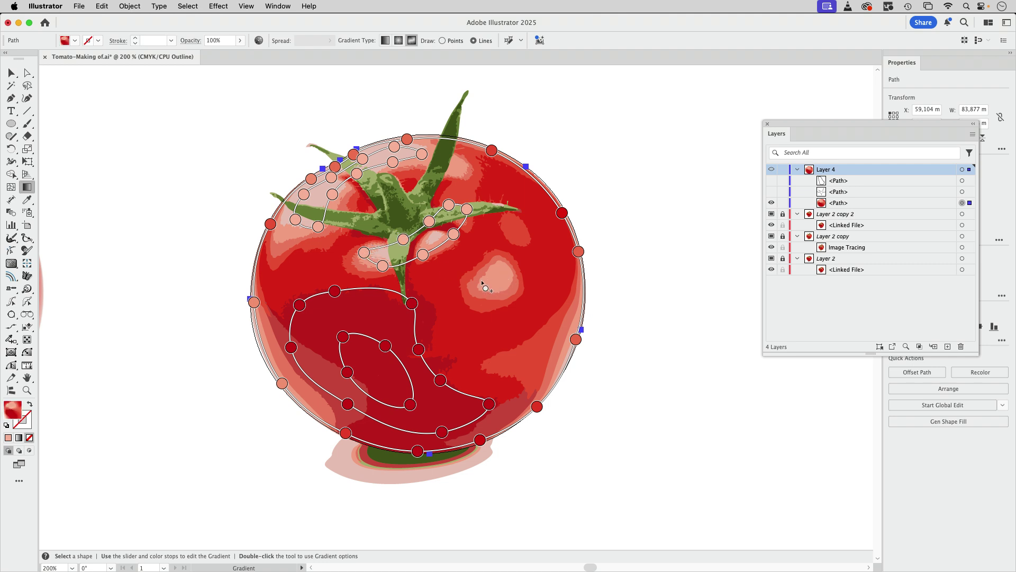
Step: Outline the round highlight on the tomato's right side with a closed loop of five pale matching stops, removing the stray white stop
{"action": "left_click", "coordinate": [481, 280]}
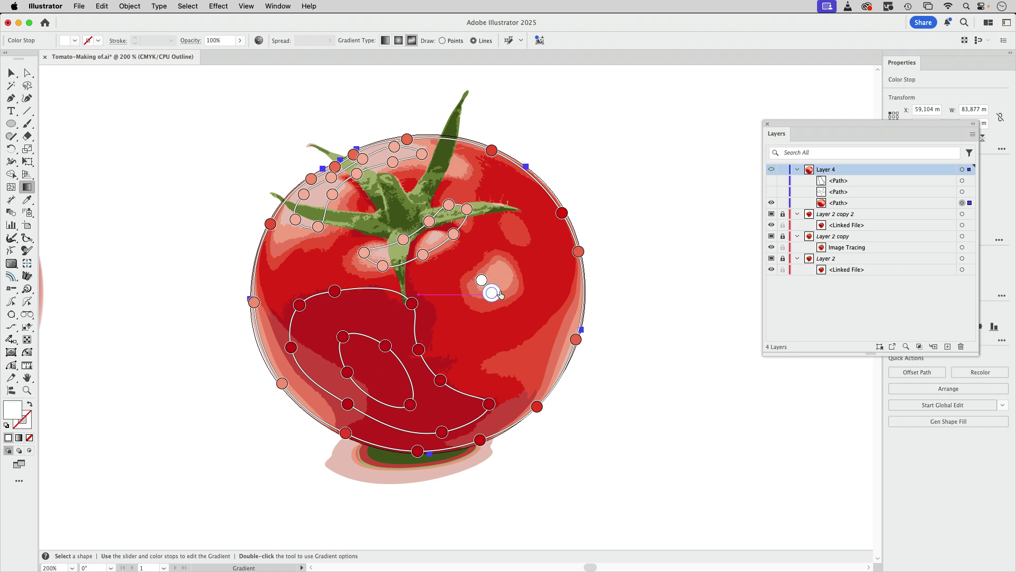
{"action": "key", "text": "Delete"}
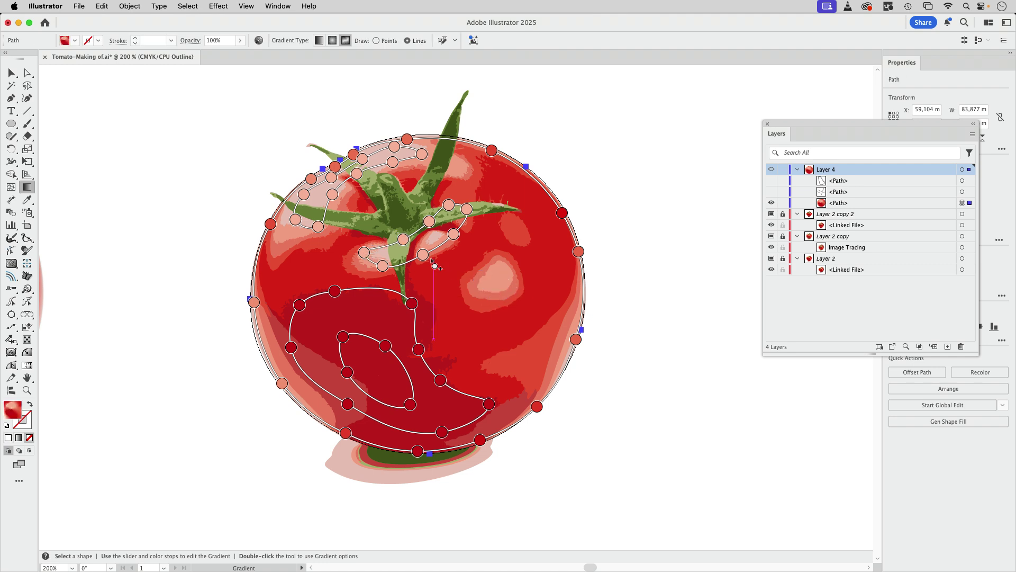
{"action": "left_click", "coordinate": [423, 256]}
{"action": "left_click", "coordinate": [488, 278]}
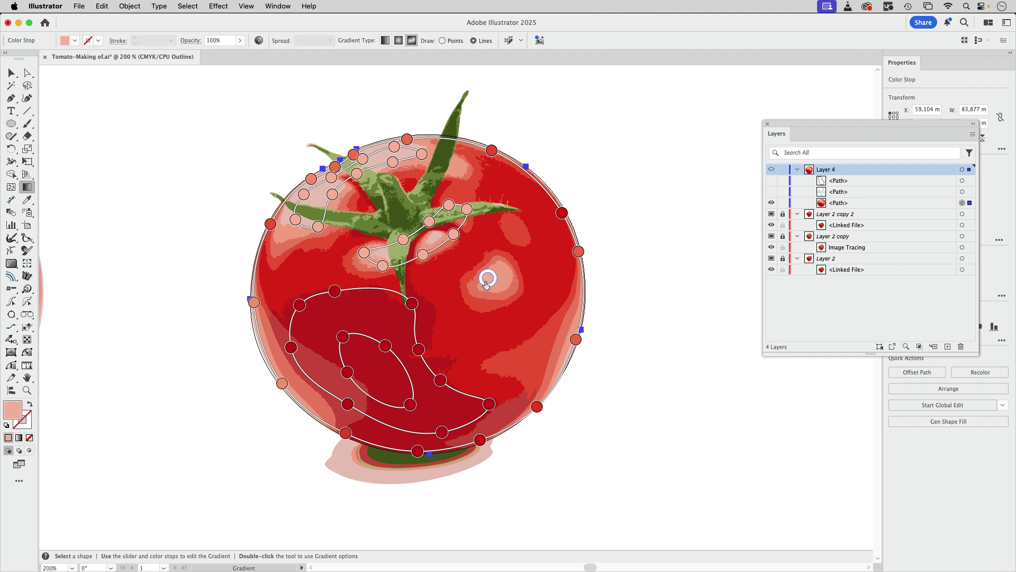
{"action": "left_click", "coordinate": [507, 292]}
{"action": "left_click", "coordinate": [516, 273]}
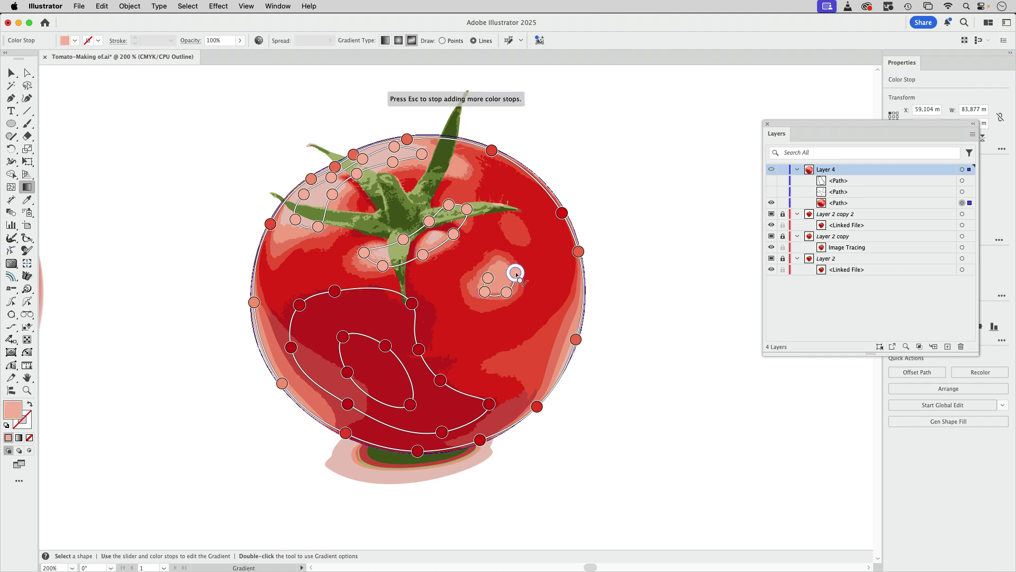
{"action": "left_click", "coordinate": [503, 262]}
{"action": "left_click", "coordinate": [489, 277]}
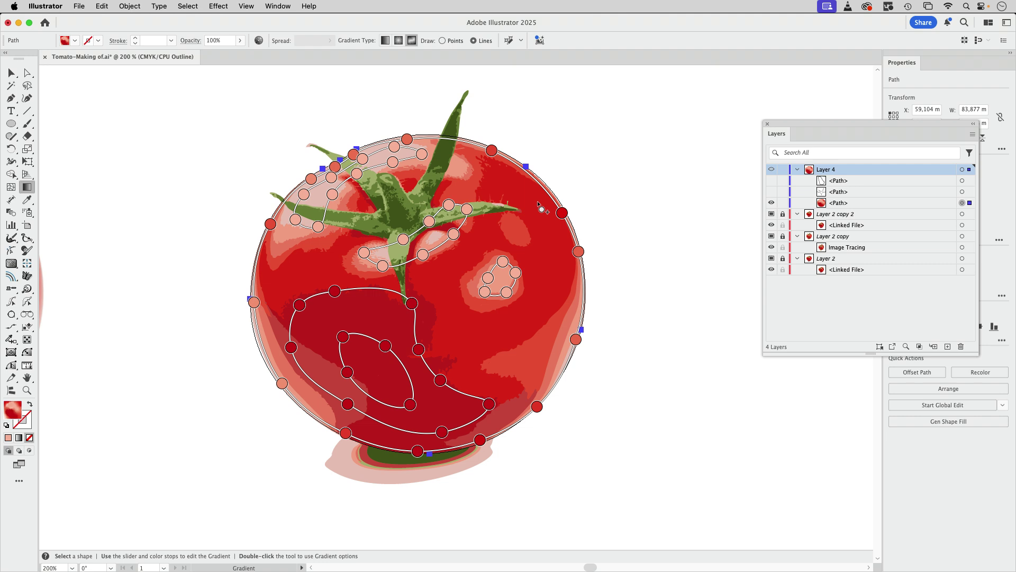
{"action": "left_click", "coordinate": [446, 154]}
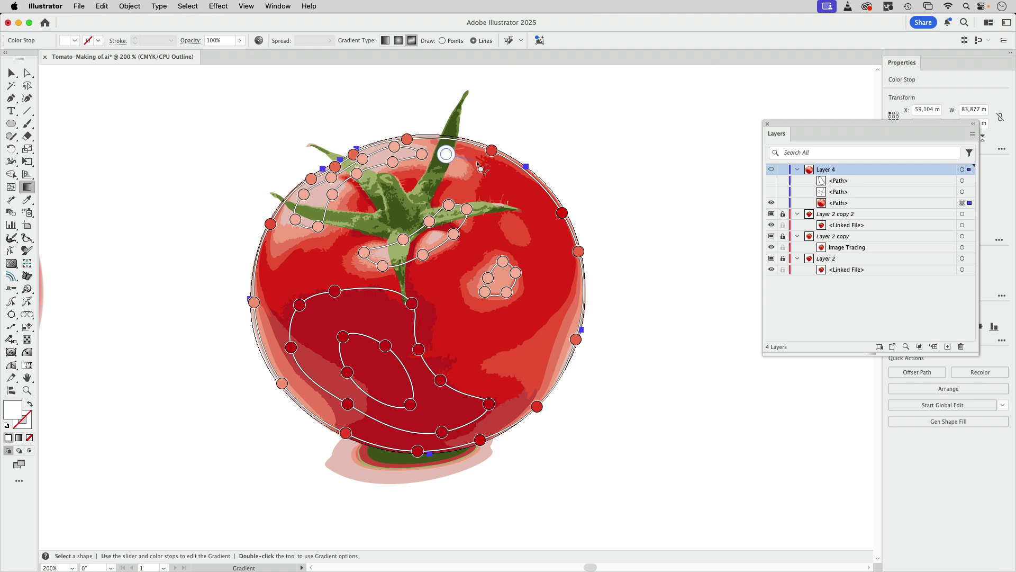
{"action": "left_click", "coordinate": [476, 160]}
{"action": "left_click", "coordinate": [472, 176]}
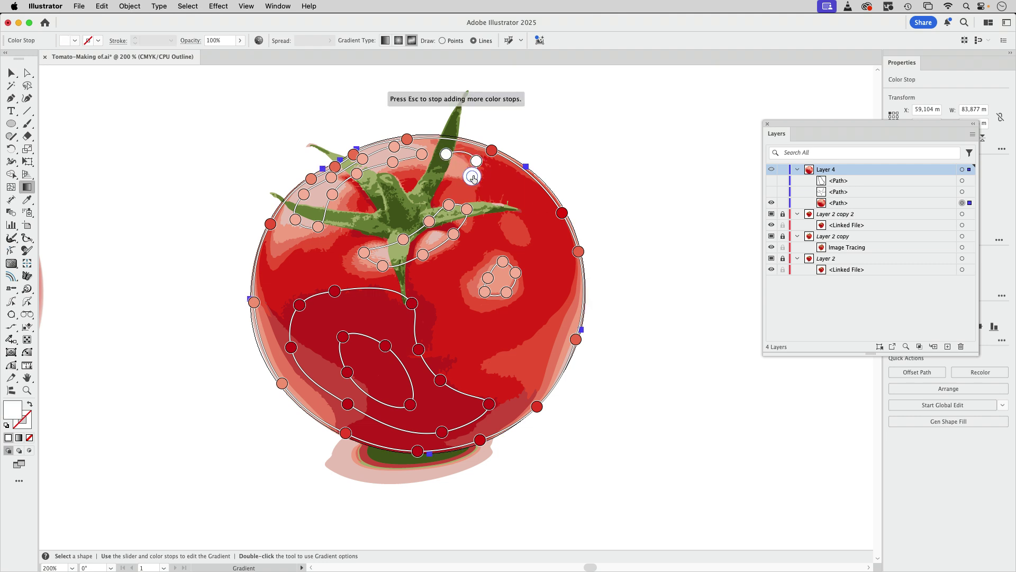
{"action": "key", "text": "BackSpace"}
{"action": "key", "text": "BackSpace"}
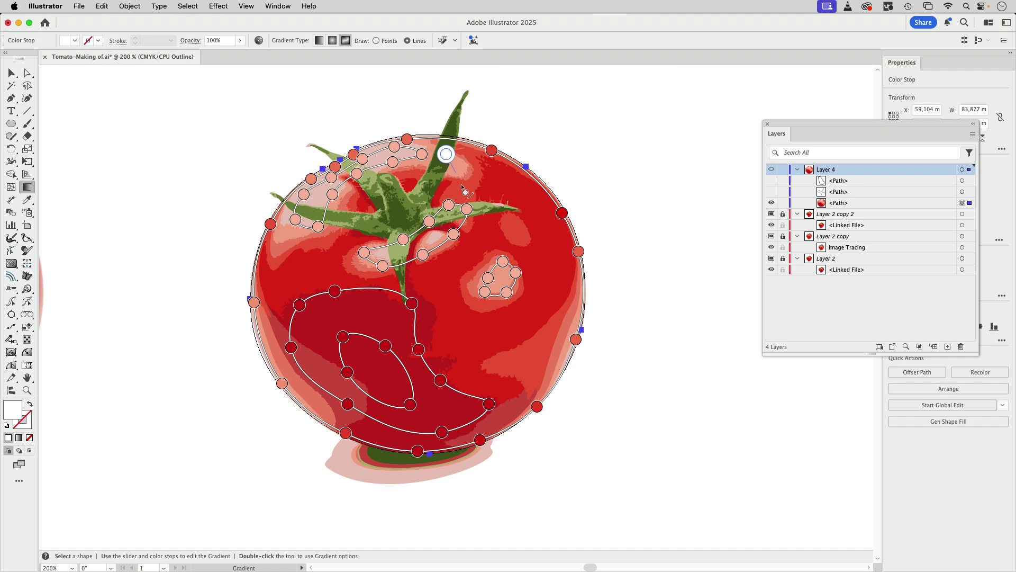
Step: Outline the highlight just right of the upright sepal with a loop of five stops matching the pale stops beneath the stem
{"action": "left_click", "coordinate": [467, 208]}
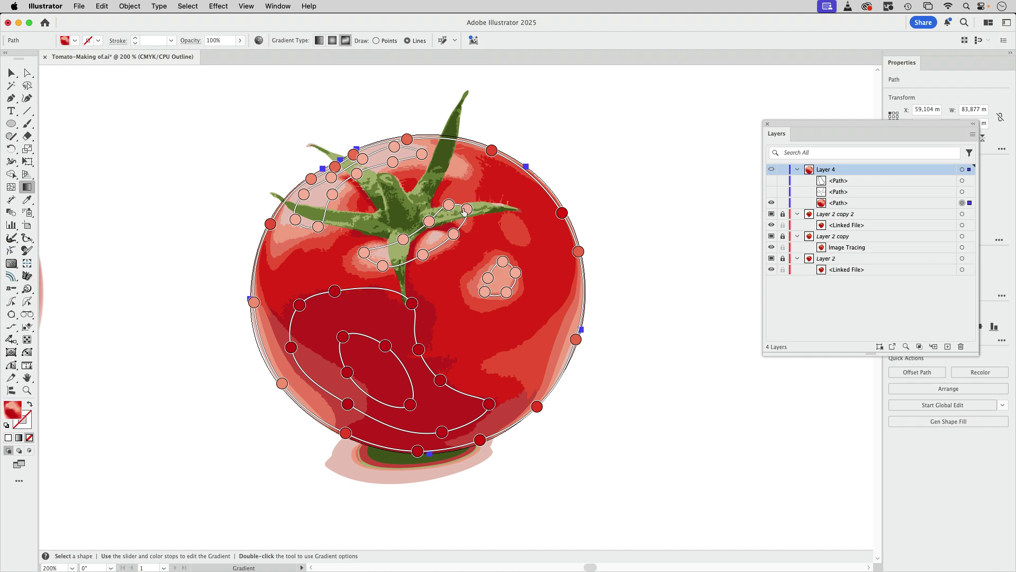
{"action": "left_click", "coordinate": [455, 156]}
{"action": "left_click", "coordinate": [474, 165]}
{"action": "left_click", "coordinate": [471, 178]}
{"action": "left_click", "coordinate": [449, 179]}
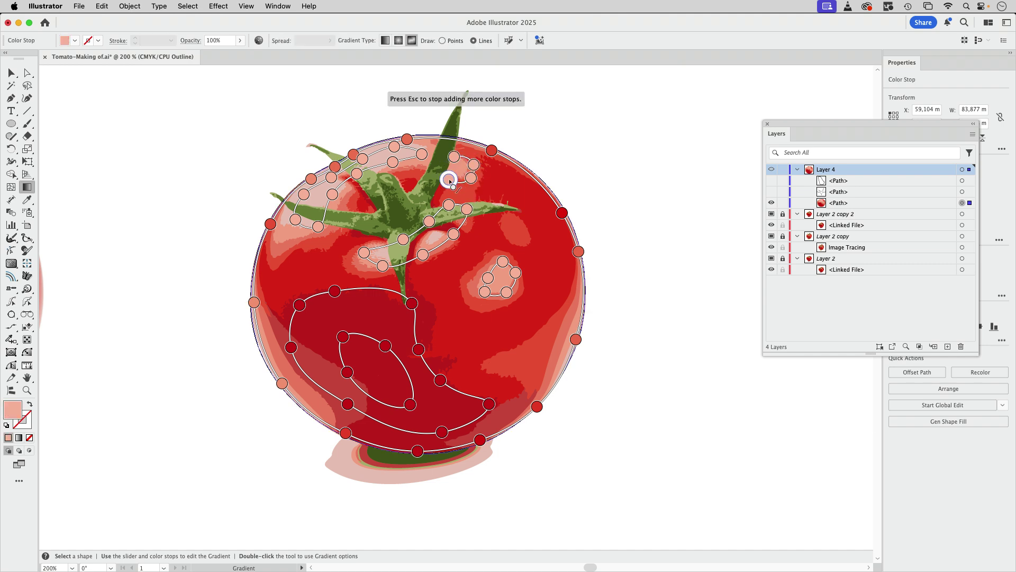
{"action": "left_click", "coordinate": [440, 167]}
{"action": "key", "text": "Escape"}
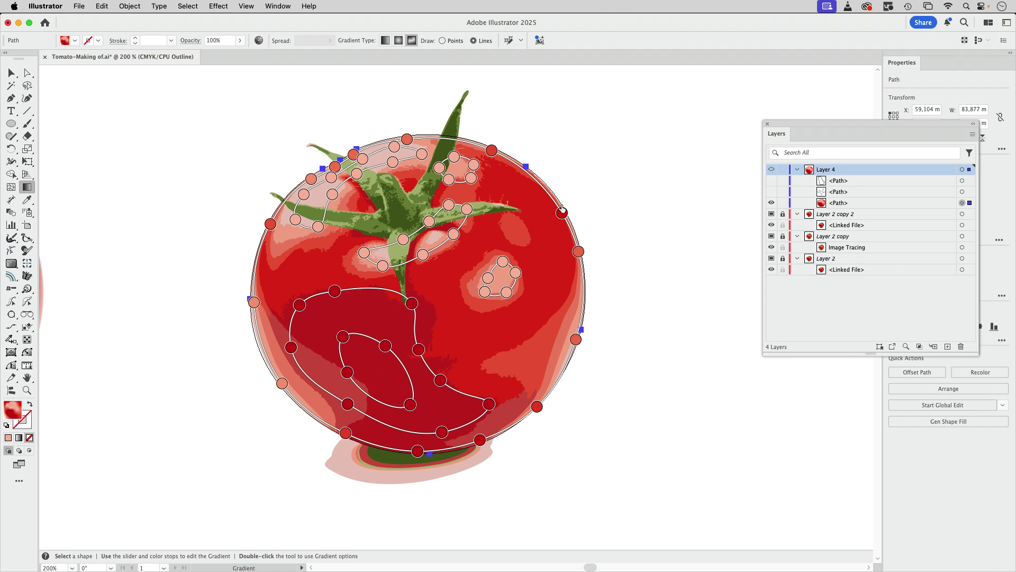
Step: Nudge the right edge's salmon stop up slightly and outline the small highlight below the right sepal's tip with four matching stops
{"action": "left_click", "coordinate": [577, 251]}
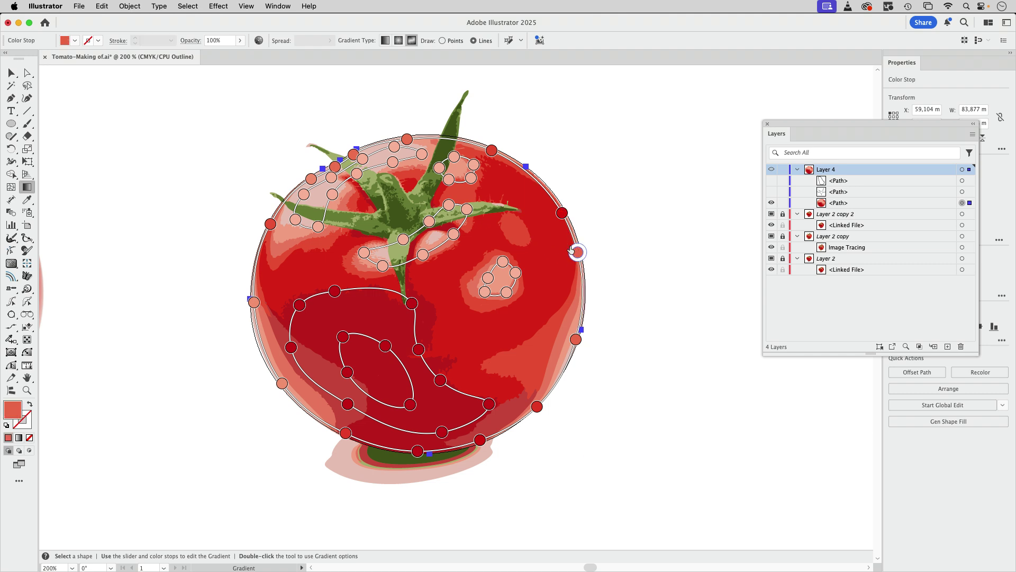
{"action": "left_click_drag", "start_coordinate": [577, 252], "coordinate": [577, 248]}
{"action": "left_click", "coordinate": [504, 217]}
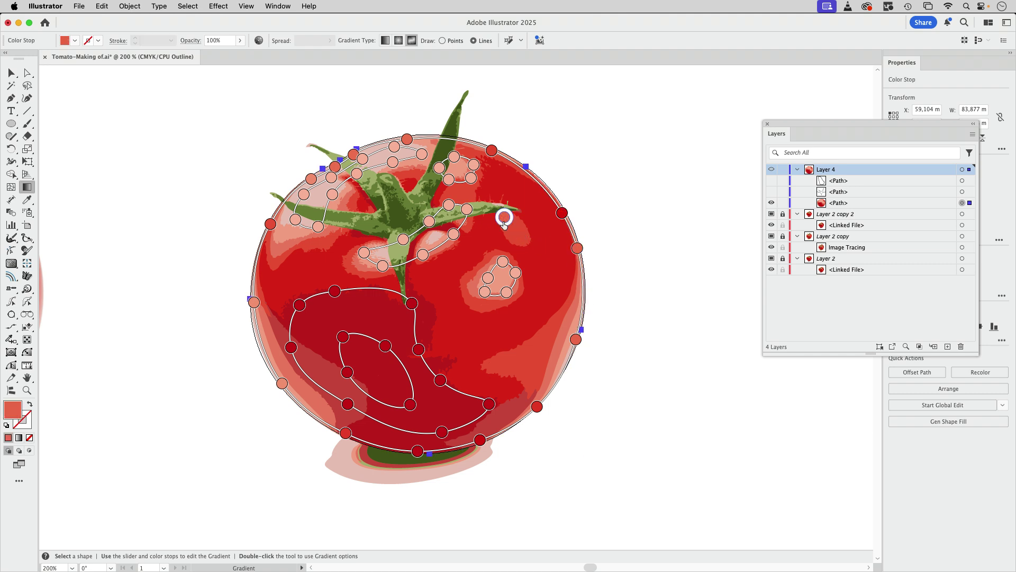
{"action": "left_click", "coordinate": [503, 232]}
{"action": "left_click", "coordinate": [523, 246]}
{"action": "left_click", "coordinate": [526, 226]}
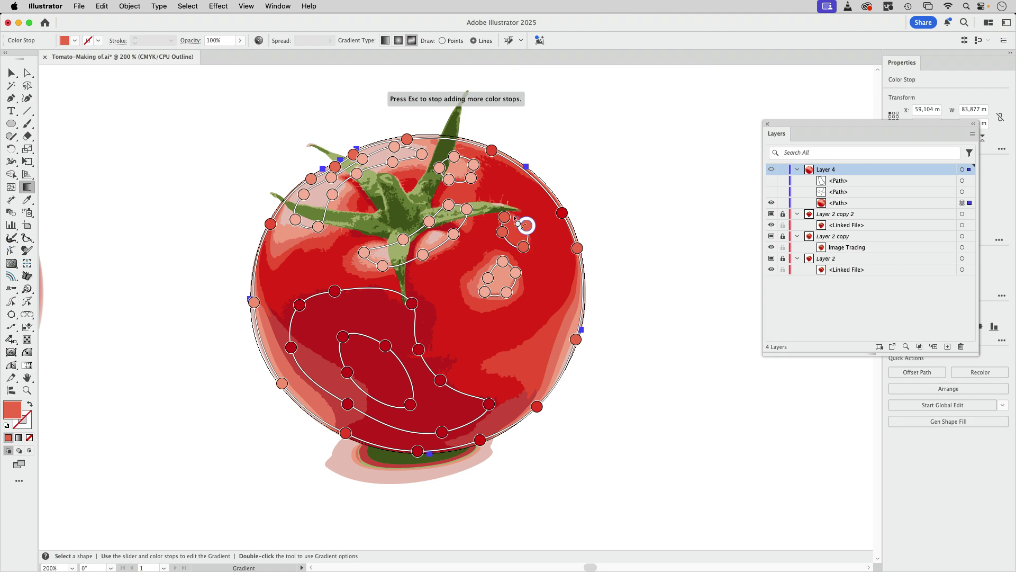
{"action": "key", "text": "Escape"}
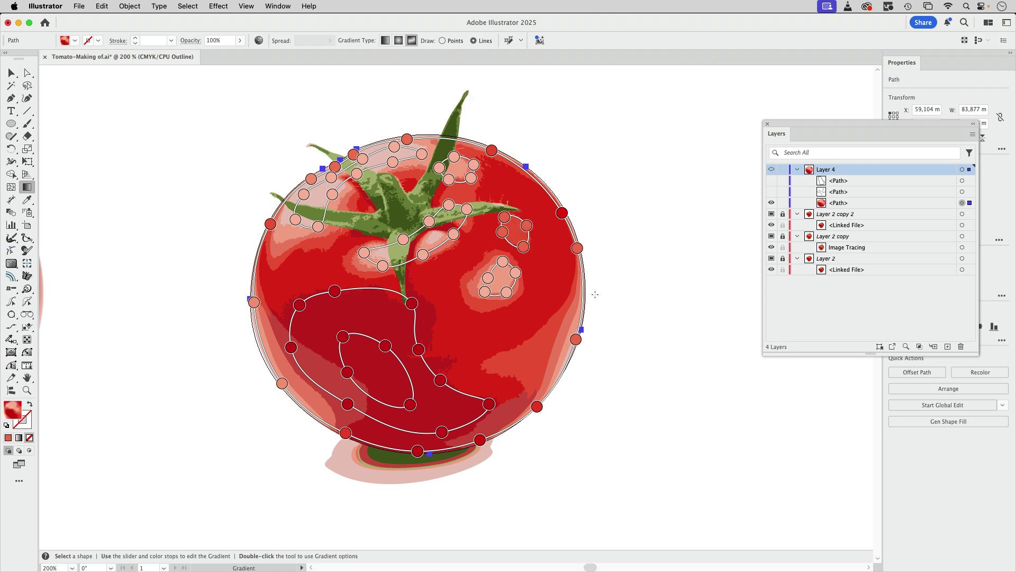
Step: Outline the large lower-right highlight with a closed loop of five salmon stops, removing the stray white stop
{"action": "left_click", "coordinate": [565, 295]}
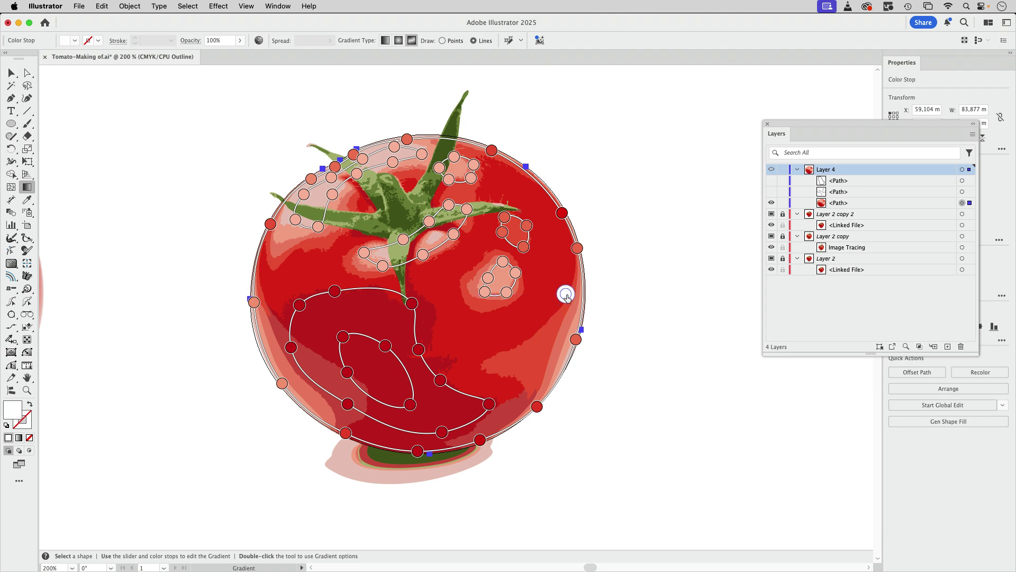
{"action": "key", "text": "Delete"}
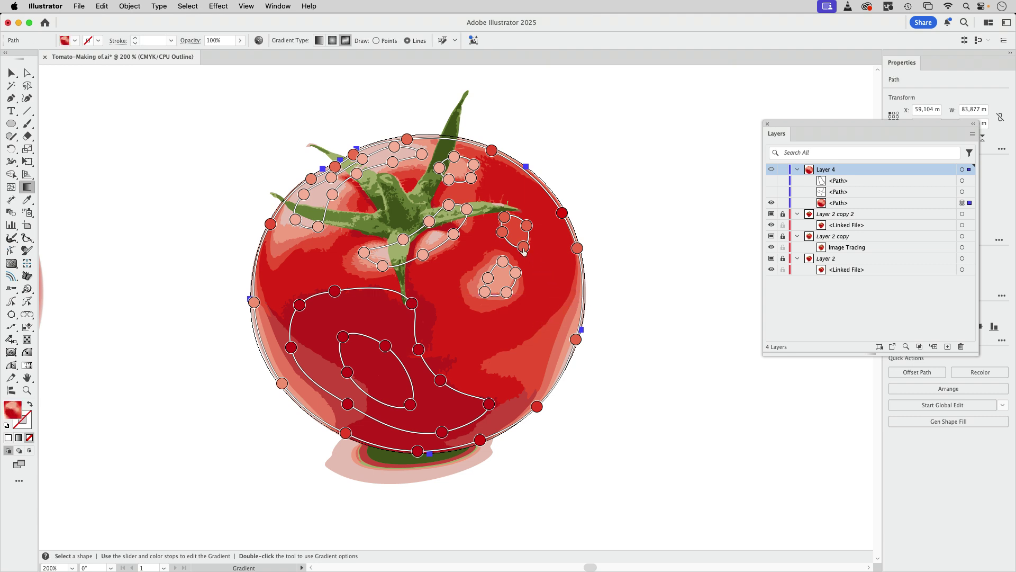
{"action": "left_click", "coordinate": [523, 249]}
{"action": "left_click", "coordinate": [561, 303]}
{"action": "left_click", "coordinate": [509, 350]}
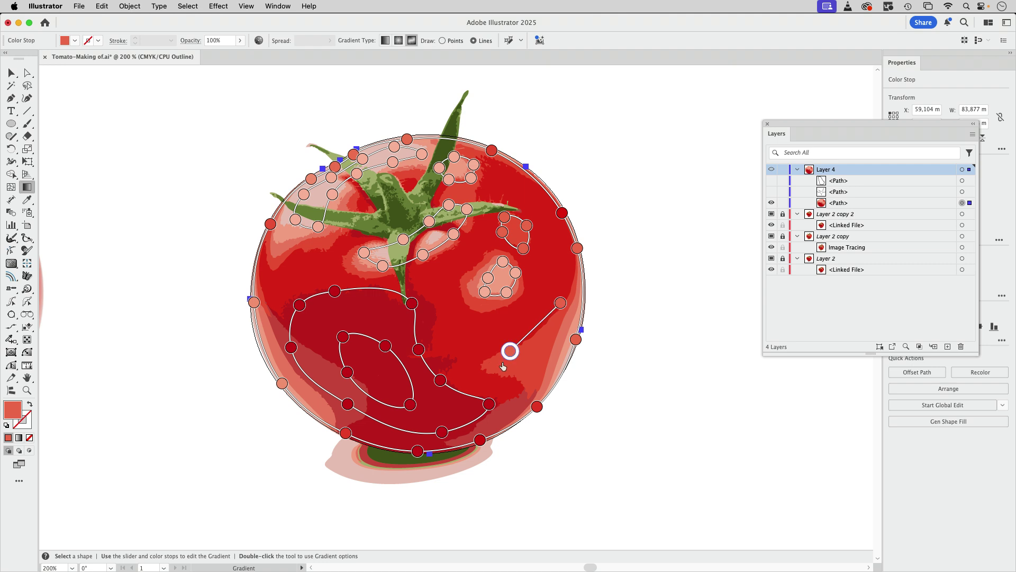
{"action": "left_click", "coordinate": [501, 367]}
{"action": "left_click", "coordinate": [523, 380]}
{"action": "left_click", "coordinate": [554, 341]}
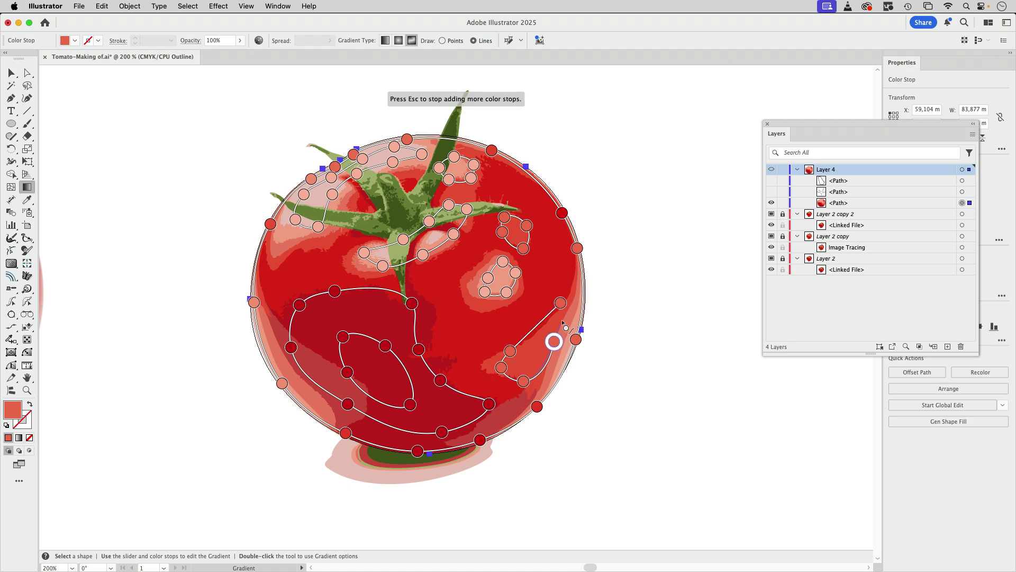
{"action": "left_click", "coordinate": [561, 302]}
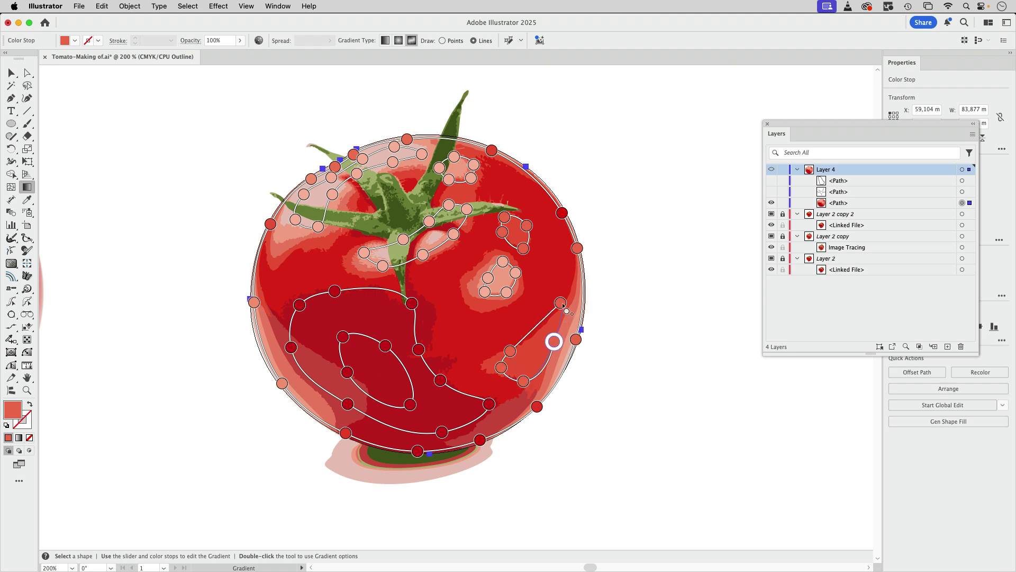
Step: Check the tomato body's gradient in full color preview, then return to outline view
{"action": "left_click", "coordinate": [11, 73]}
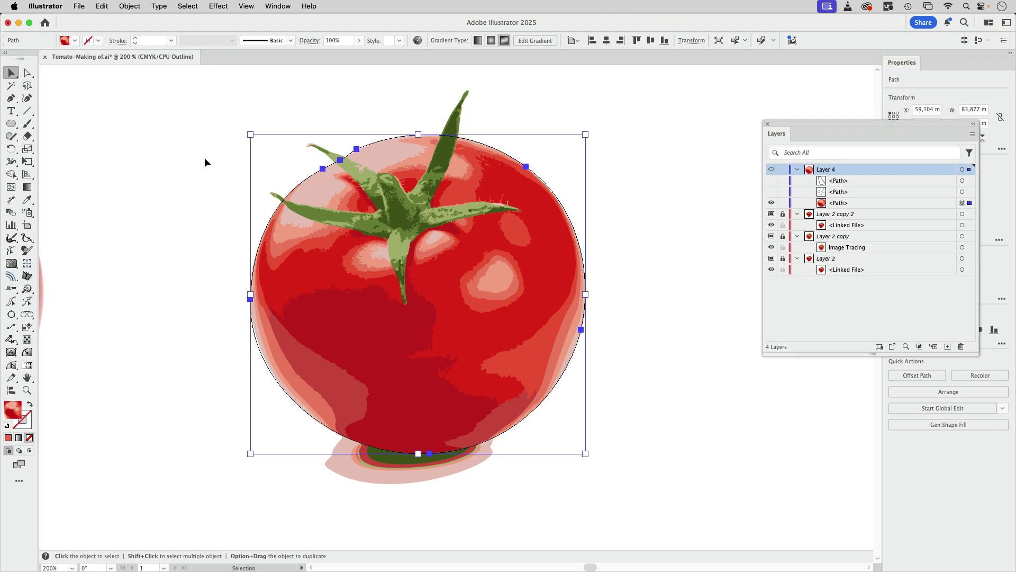
{"action": "key", "text": "super+y"}
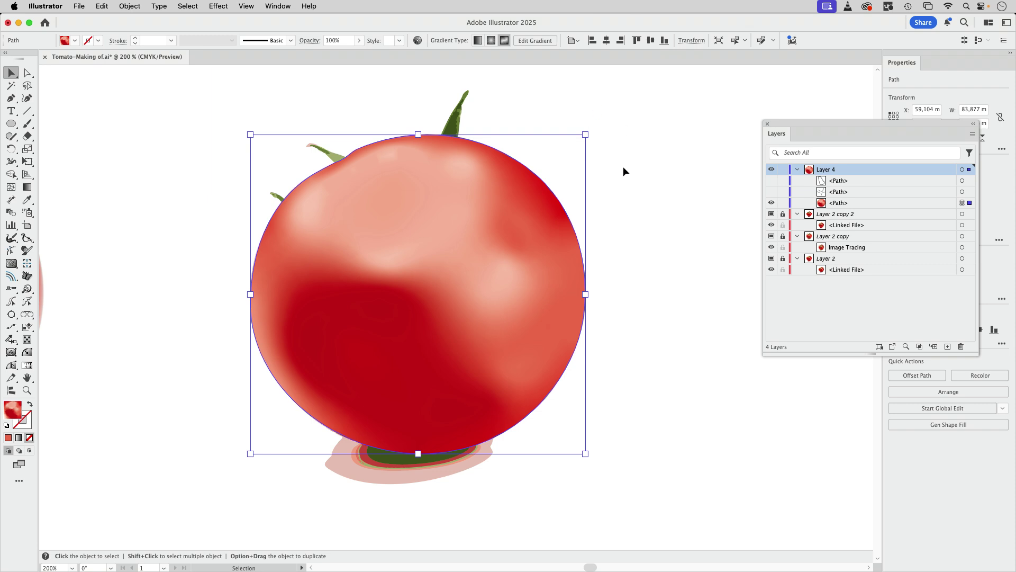
{"action": "key", "text": "super+y"}
Step: Inspect the color mix of the bright red stop on the tomato's upper-right edge
{"action": "left_click", "coordinate": [27, 186]}
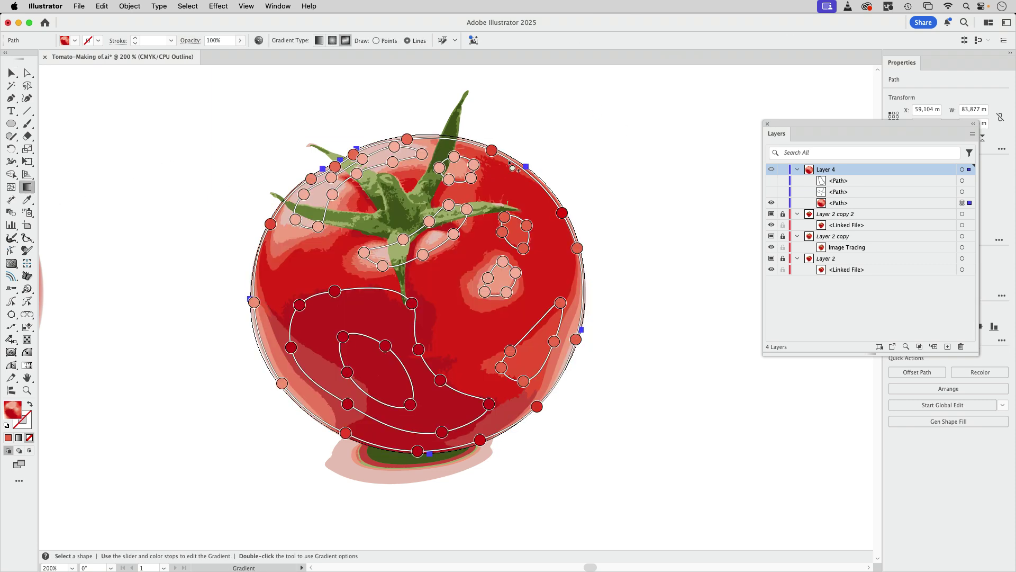
{"action": "left_click", "coordinate": [562, 213]}
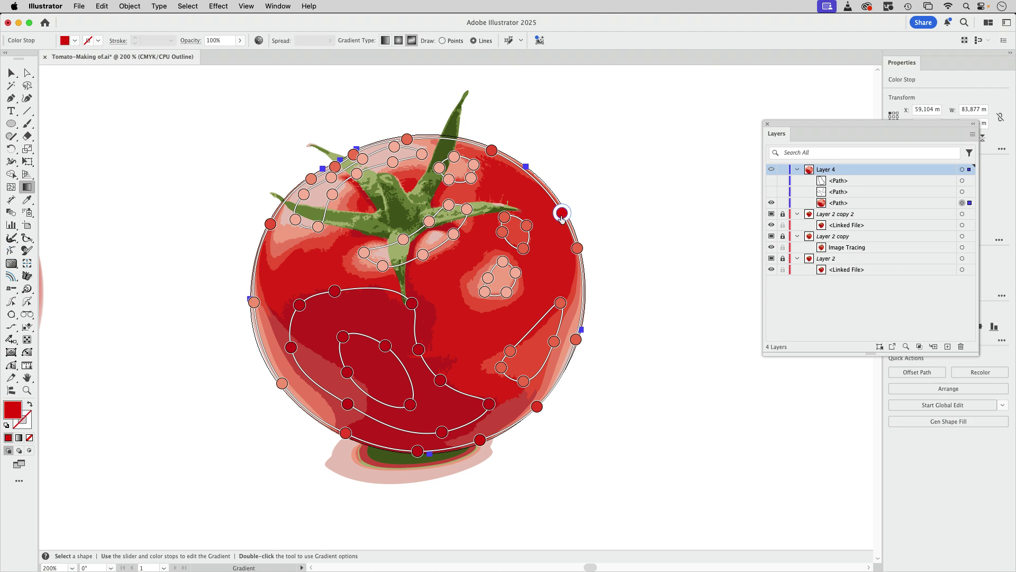
{"action": "double_click", "coordinate": [562, 215]}
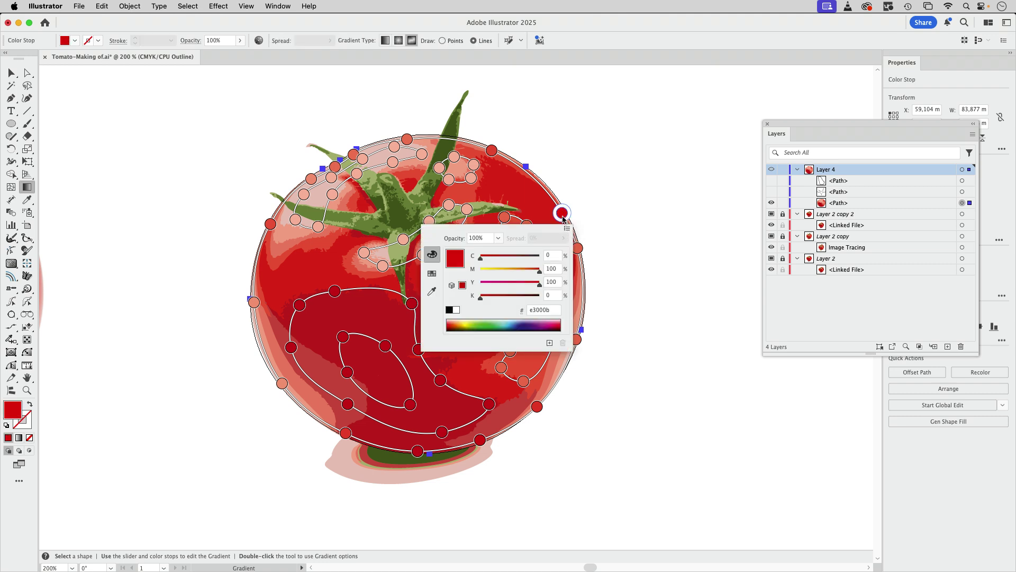
{"action": "left_click", "coordinate": [563, 219]}
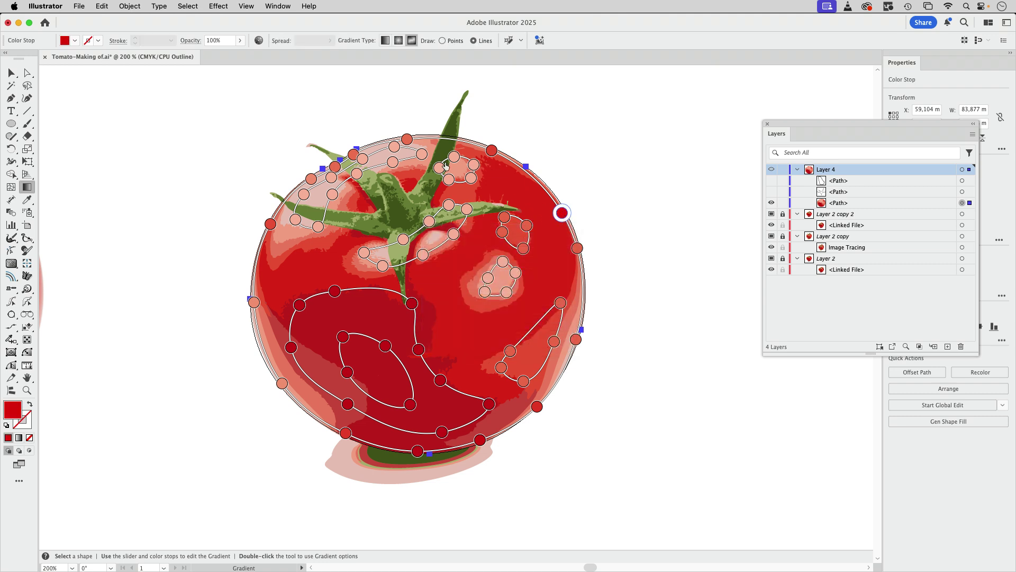
Step: Start a red gradient line with a stop on the tomato's top edge beside the tall sepal, colored M 100%, Y 100%
{"action": "key", "text": "z"}
{"action": "left_click_drag", "start_coordinate": [234, 110], "coordinate": [530, 332]}
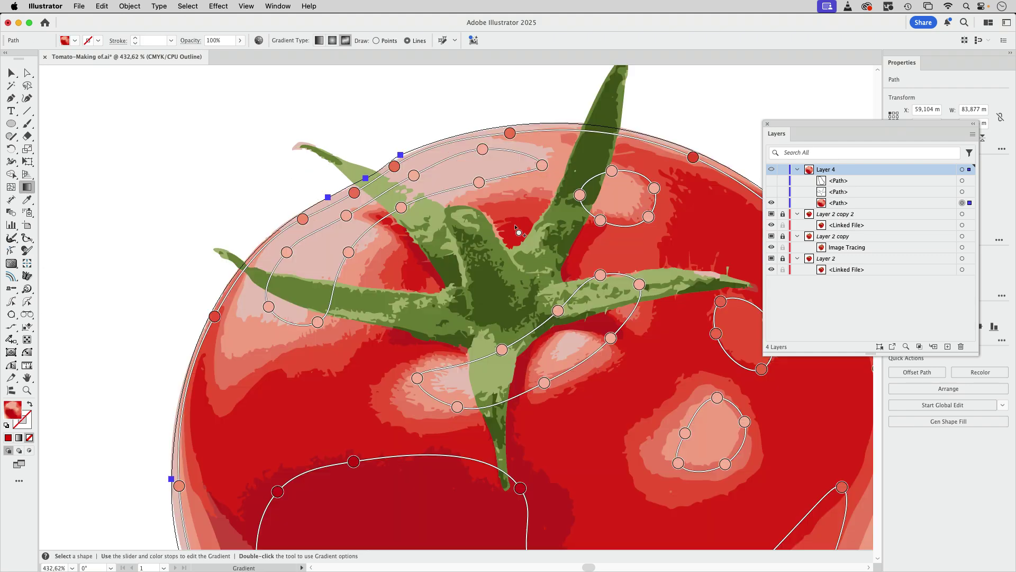
{"action": "left_click", "coordinate": [557, 139]}
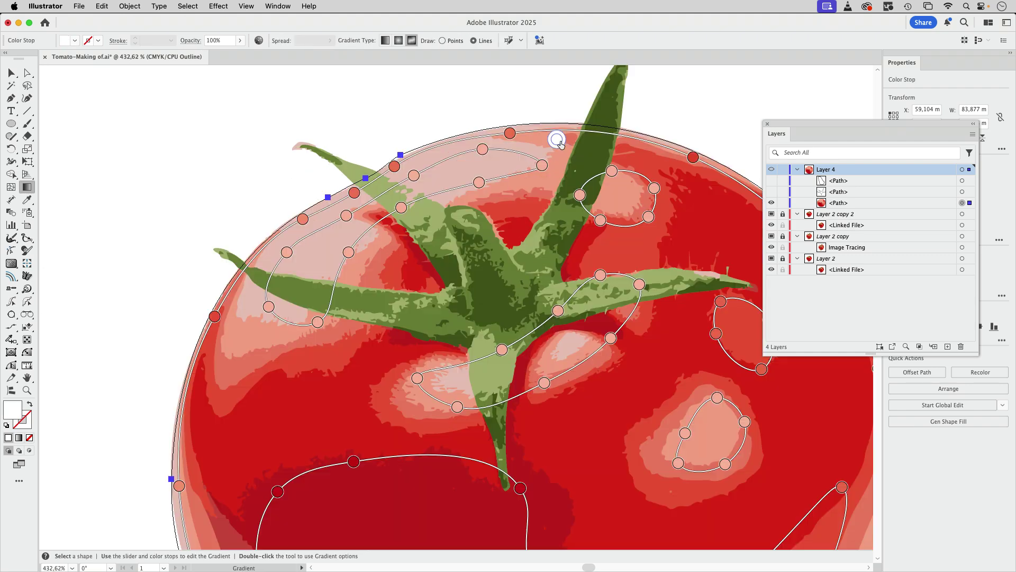
{"action": "double_click", "coordinate": [559, 141]}
{"action": "left_click", "coordinate": [529, 195]}
{"action": "left_click", "coordinate": [529, 209]}
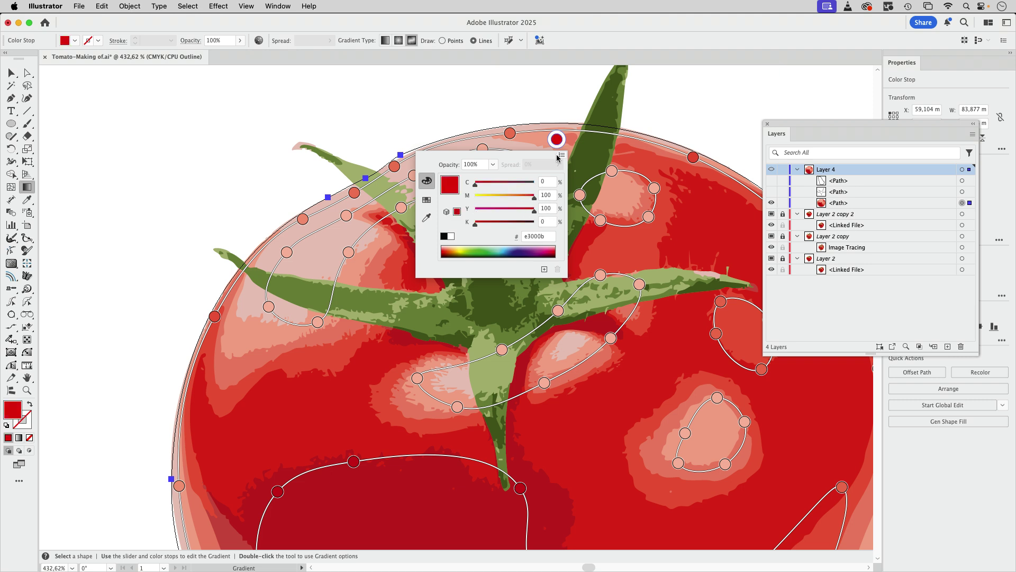
{"action": "key", "text": "Escape"}
Step: Extend the red line around the large upper-left highlight's right end, underside and lower-left tip with nine stops, shifting the last slightly inward
{"action": "left_click", "coordinate": [566, 162]}
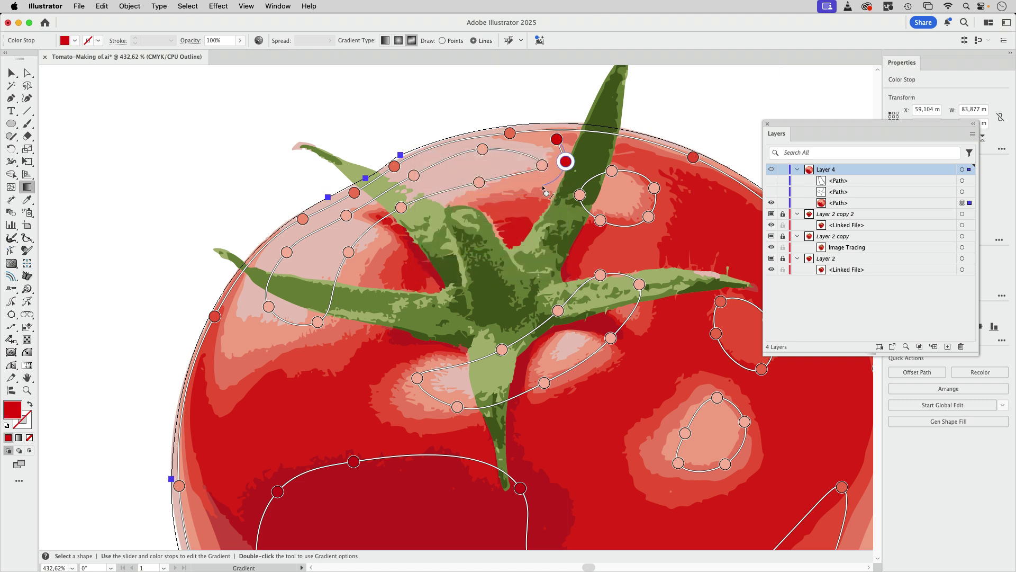
{"action": "left_click", "coordinate": [541, 184]}
{"action": "left_click", "coordinate": [478, 200]}
{"action": "left_click", "coordinate": [416, 224]}
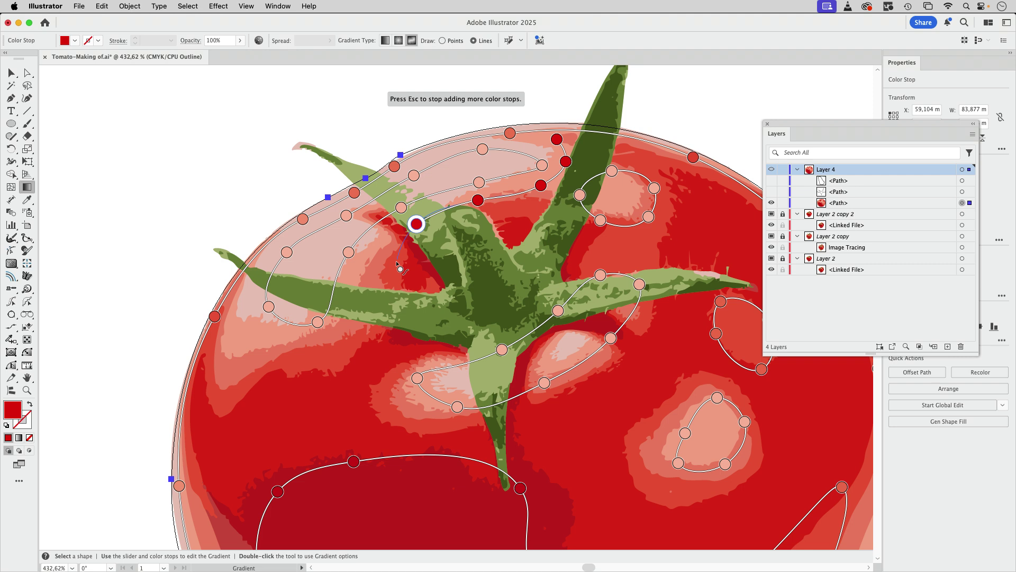
{"action": "left_click", "coordinate": [393, 263]}
{"action": "left_click", "coordinate": [355, 330]}
{"action": "left_click", "coordinate": [299, 365]}
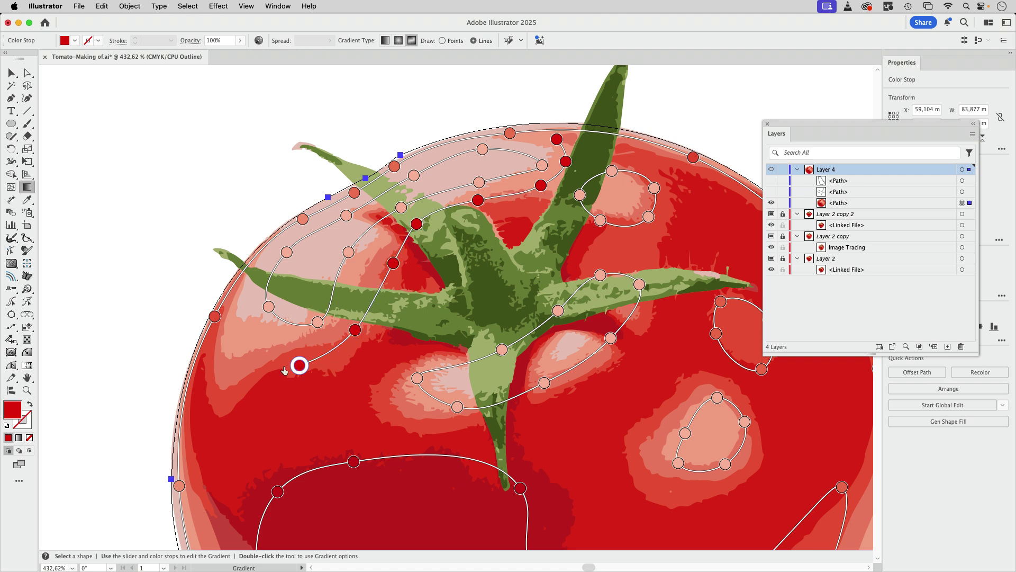
{"action": "left_click", "coordinate": [231, 408]}
{"action": "left_click", "coordinate": [207, 351]}
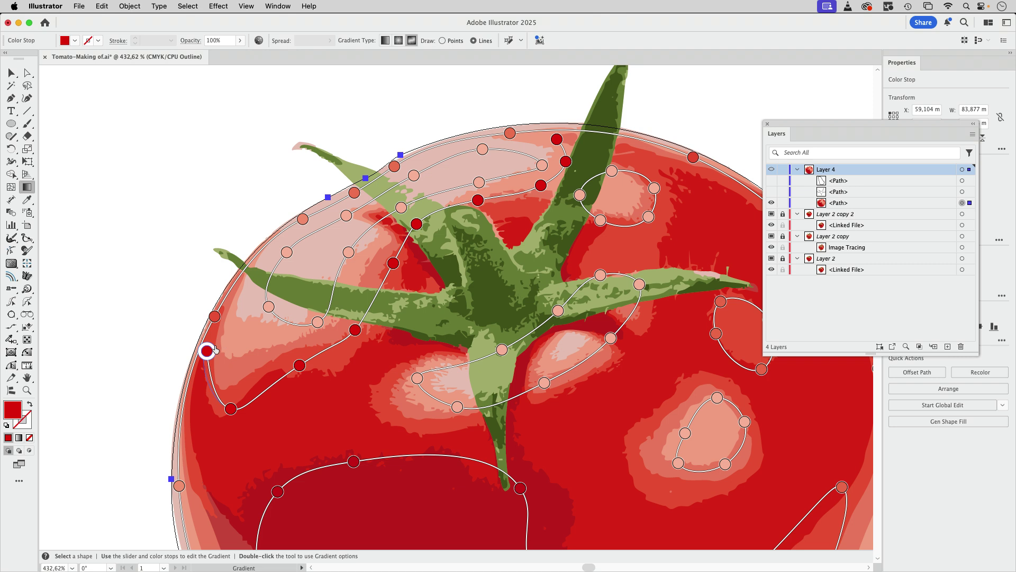
{"action": "left_click_drag", "start_coordinate": [214, 349], "coordinate": [226, 344]}
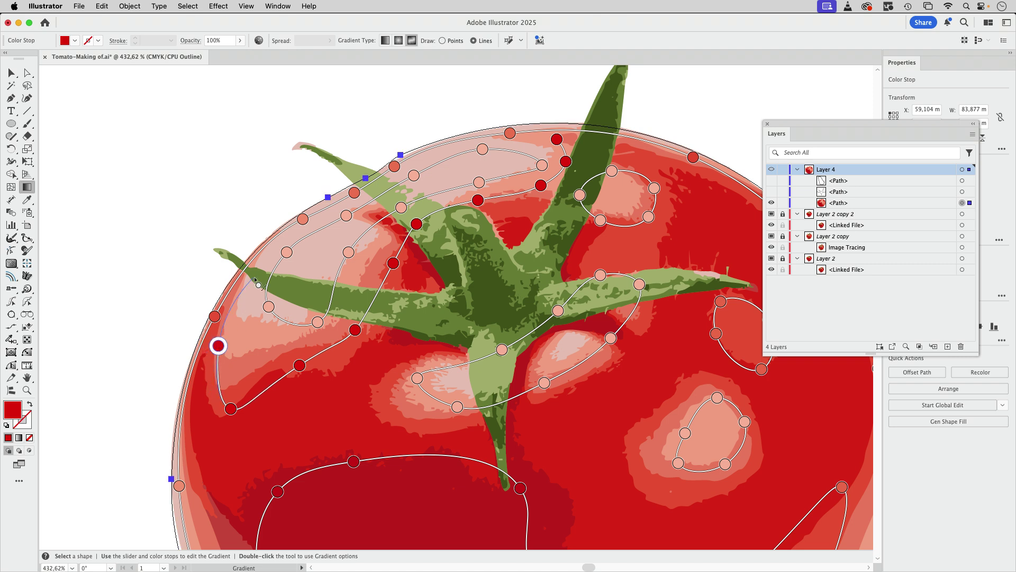
Step: Continue the red line with seven stops between the upper-left highlight and the tomato's edge, closing the loop at its first stop
{"action": "left_click", "coordinate": [255, 270]}
{"action": "left_click", "coordinate": [297, 230]}
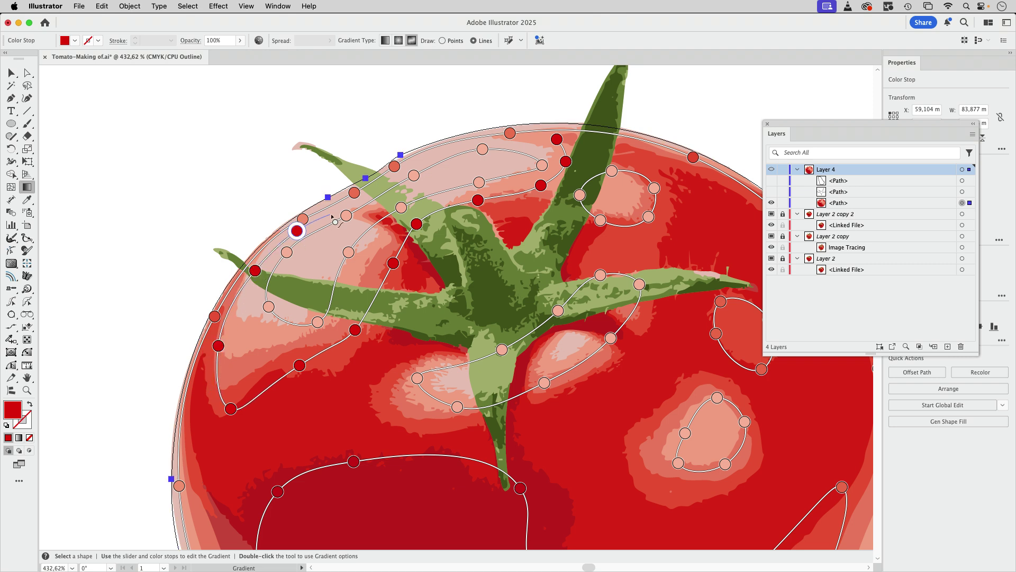
{"action": "left_click", "coordinate": [333, 212]}
{"action": "left_click", "coordinate": [374, 193]}
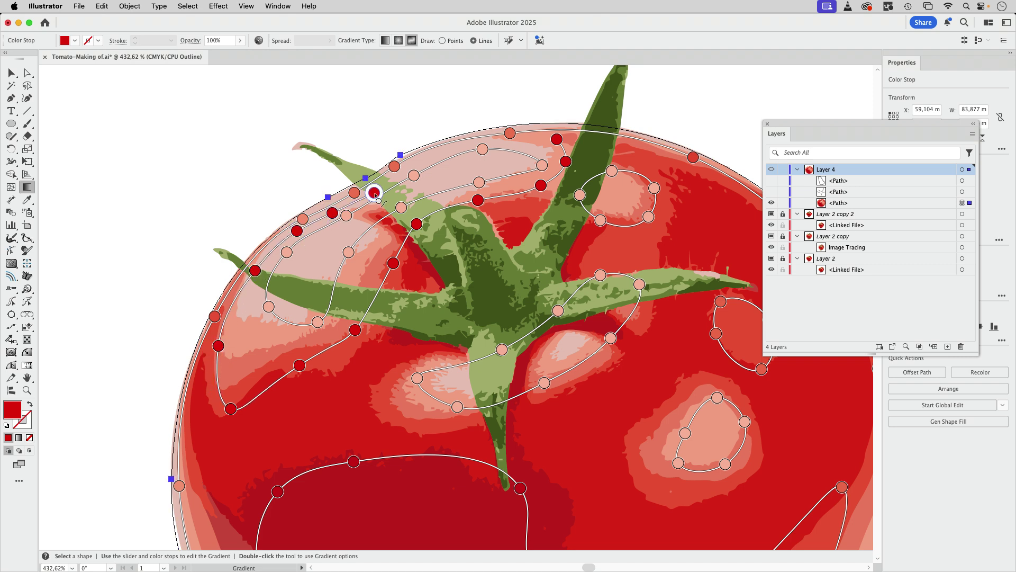
{"action": "left_click", "coordinate": [421, 159]}
{"action": "left_click", "coordinate": [465, 142]}
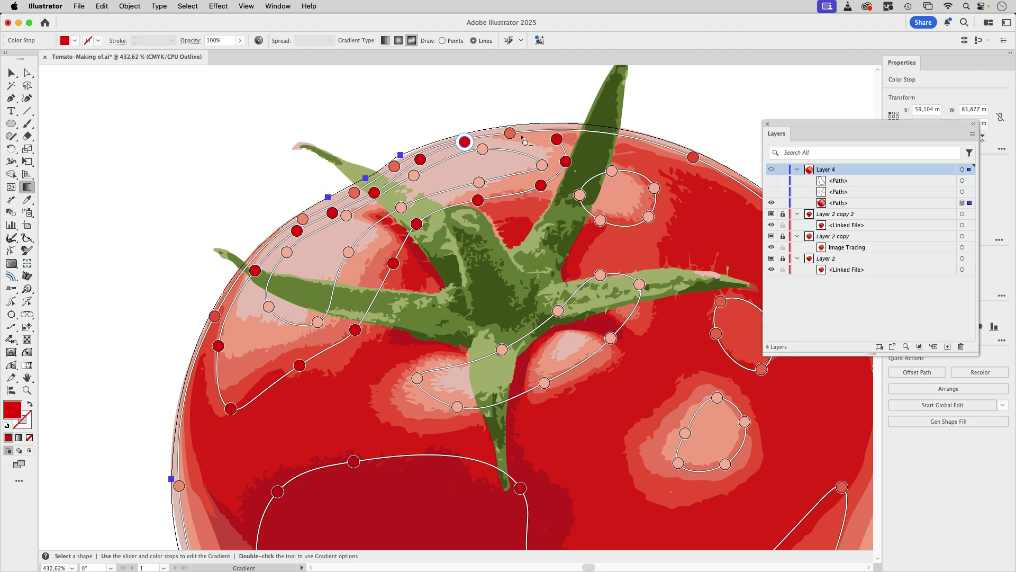
{"action": "left_click", "coordinate": [556, 141]}
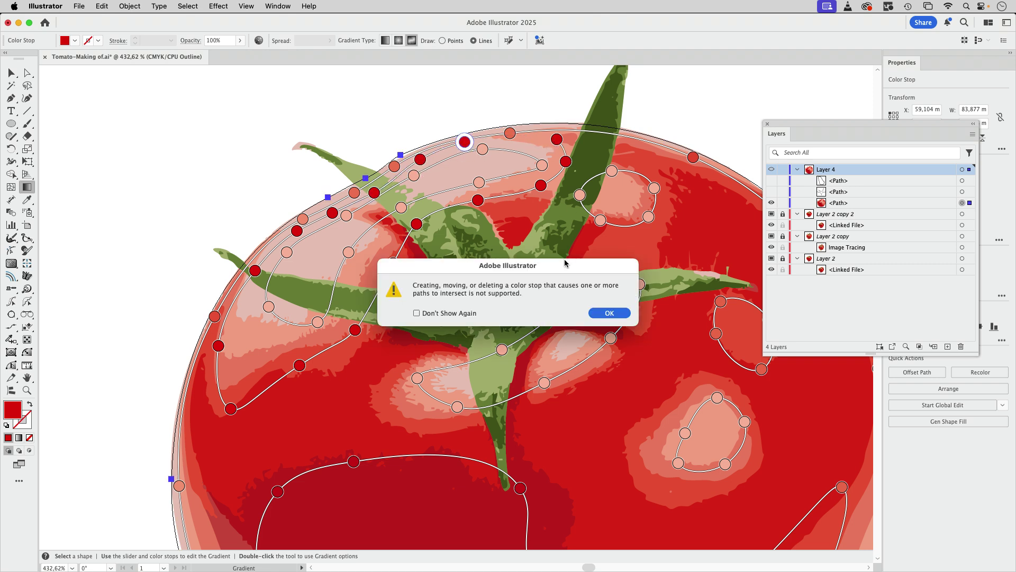
{"action": "left_click", "coordinate": [607, 313]}
{"action": "left_click", "coordinate": [525, 140]}
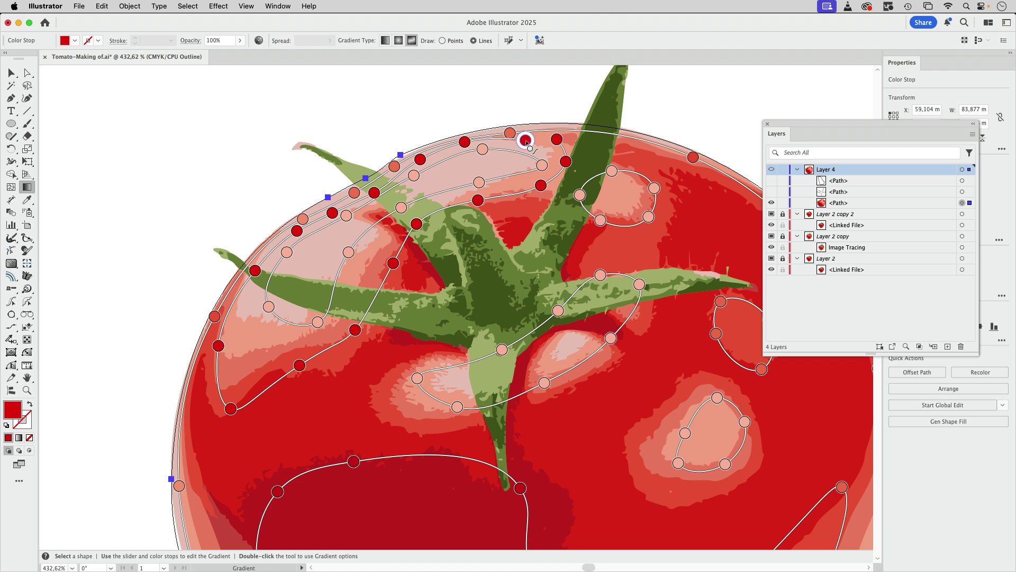
{"action": "left_click", "coordinate": [554, 145]}
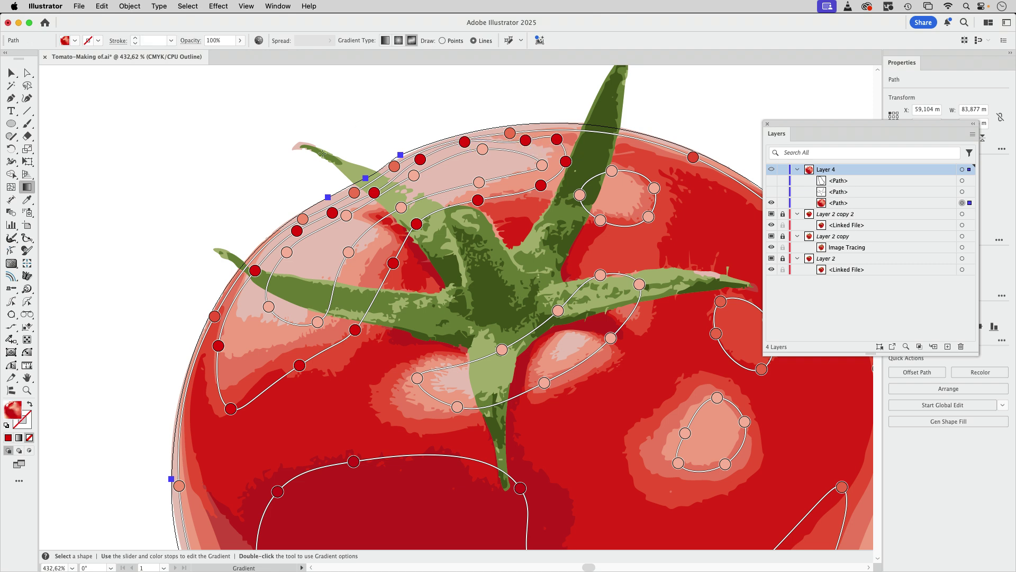
Step: Deselect the tomato body and check its gradient in full color preview
{"action": "left_click", "coordinate": [11, 73]}
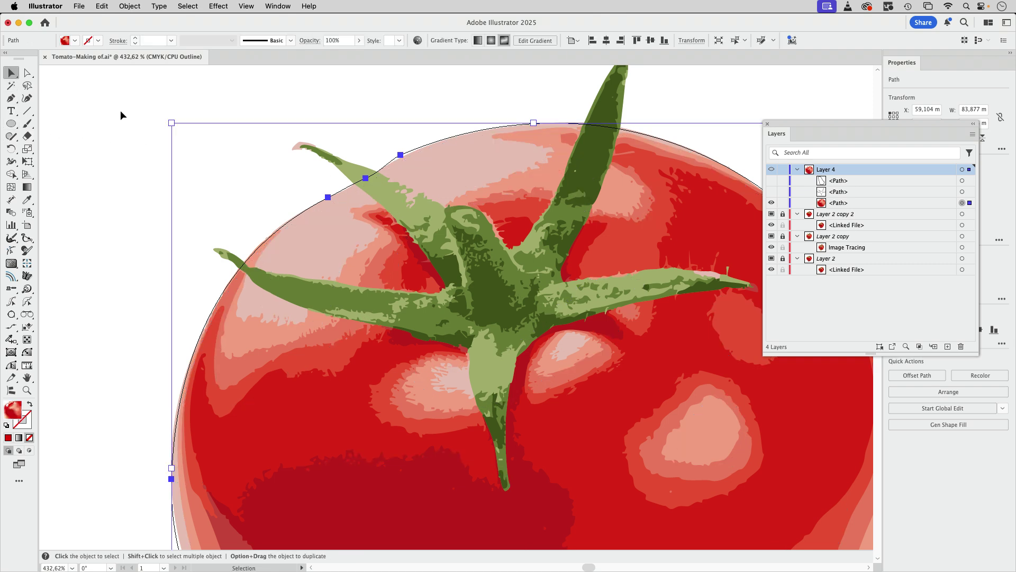
{"action": "left_click", "coordinate": [216, 183]}
{"action": "key", "text": "super+y"}
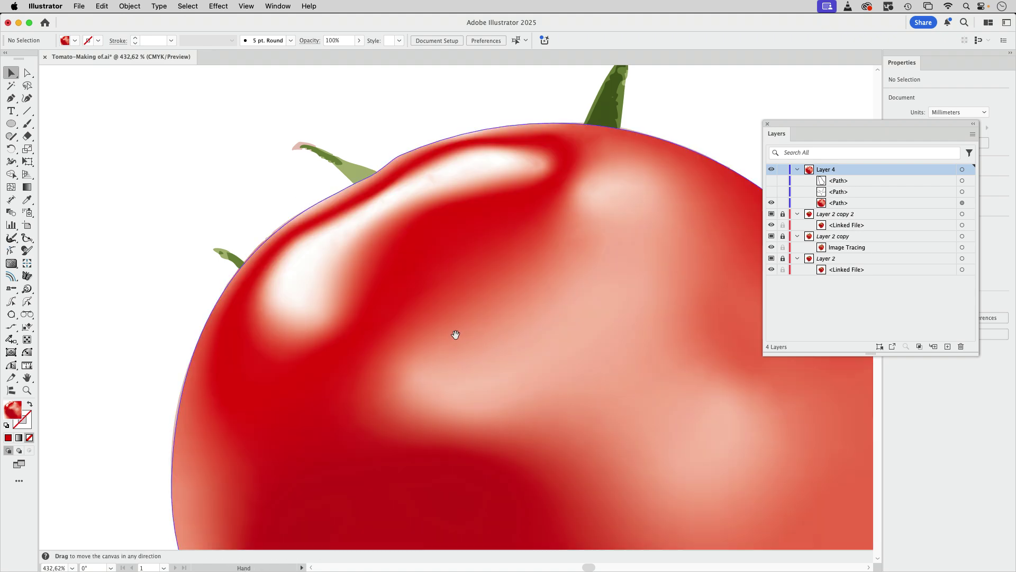
{"action": "scroll", "coordinate": [453, 281], "scroll_direction": "down", "scroll_amount": 3}
{"action": "scroll", "coordinate": [408, 261], "scroll_direction": "down", "scroll_amount": 2}
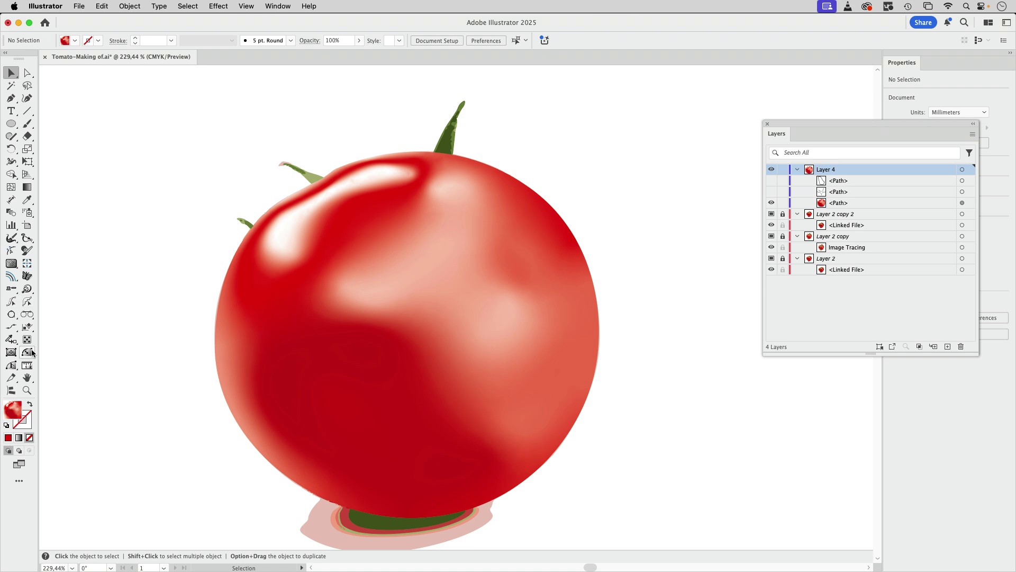
Step: Select the tomato body and pull the stops around the upper-left highlight's lower-left end inward to narrow it
{"action": "left_click", "coordinate": [27, 188]}
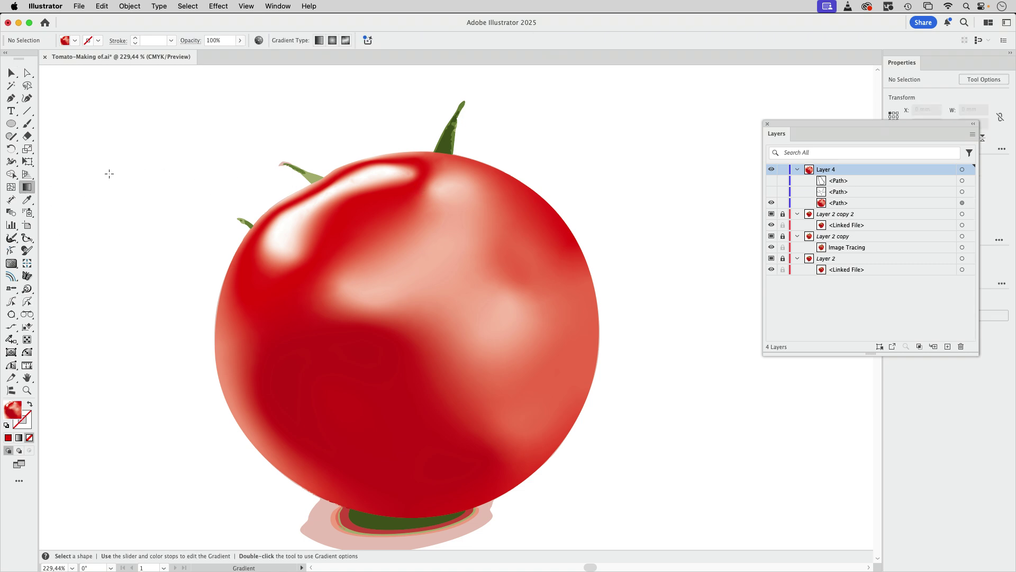
{"action": "key", "text": "v"}
{"action": "left_click", "coordinate": [335, 223]}
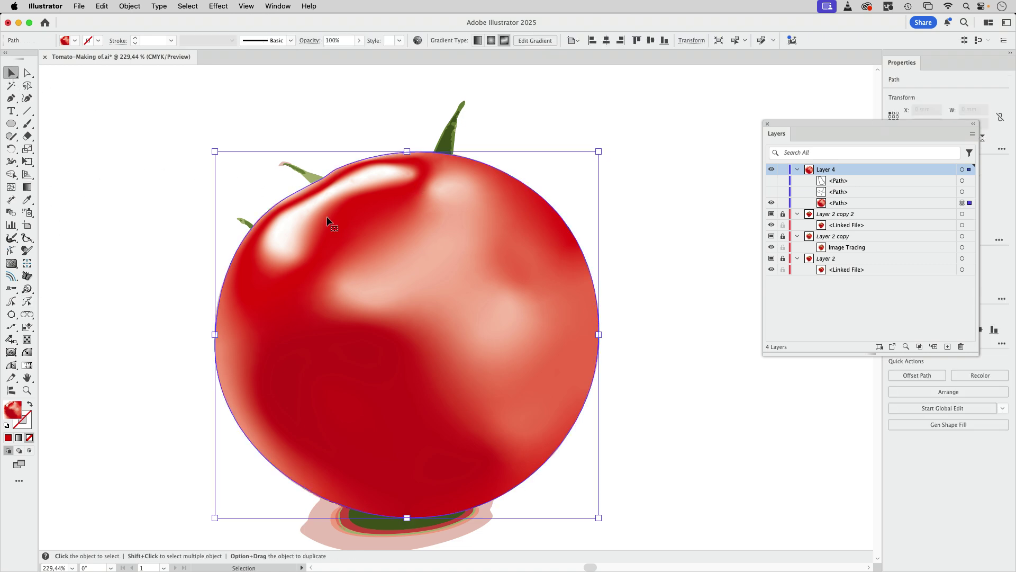
{"action": "left_click", "coordinate": [27, 187]}
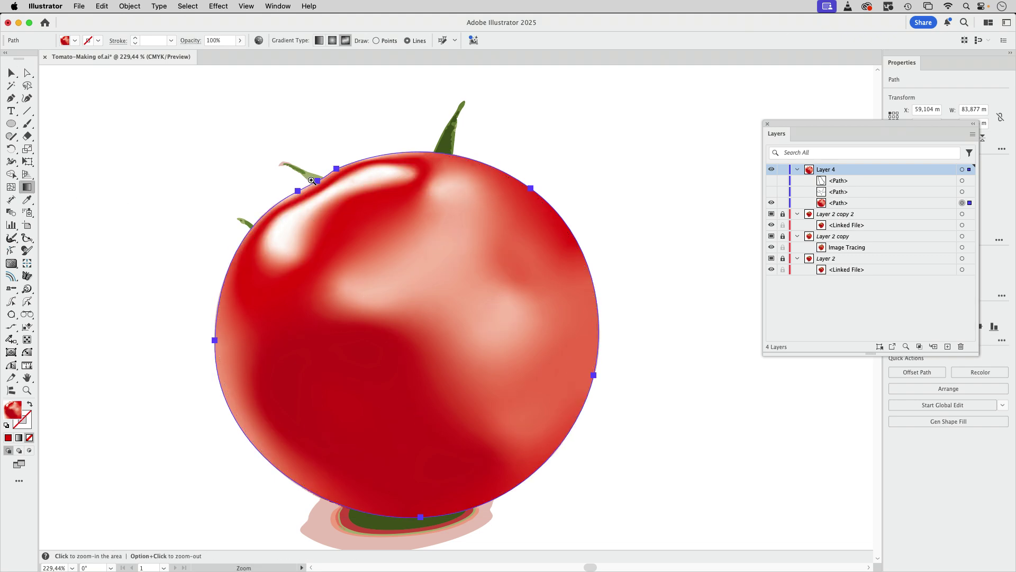
{"action": "left_click_drag", "start_coordinate": [310, 180], "coordinate": [431, 213]}
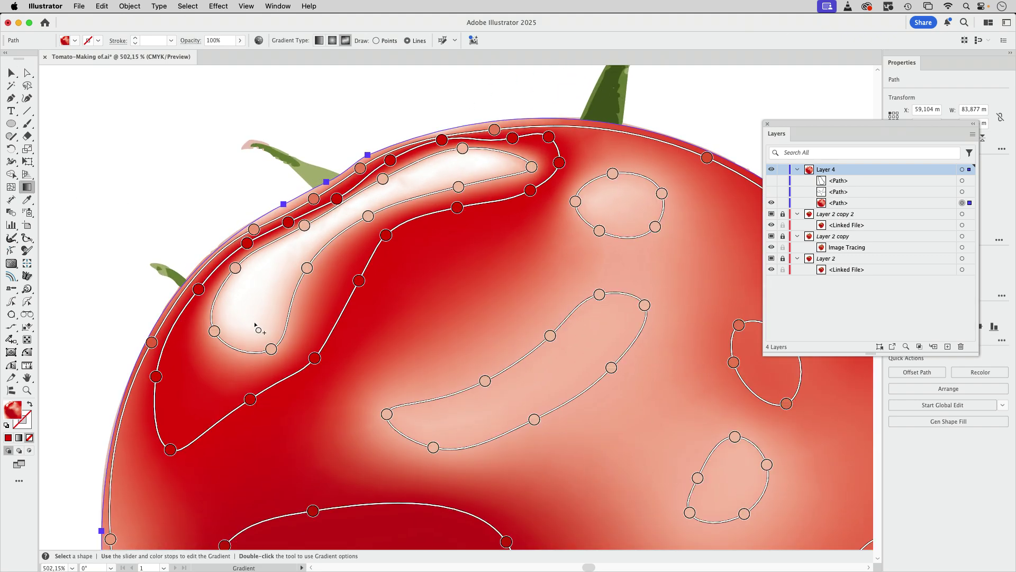
{"action": "left_click", "coordinate": [235, 268]}
{"action": "left_click_drag", "start_coordinate": [235, 268], "coordinate": [248, 266]}
{"action": "left_click_drag", "start_coordinate": [214, 331], "coordinate": [230, 319]}
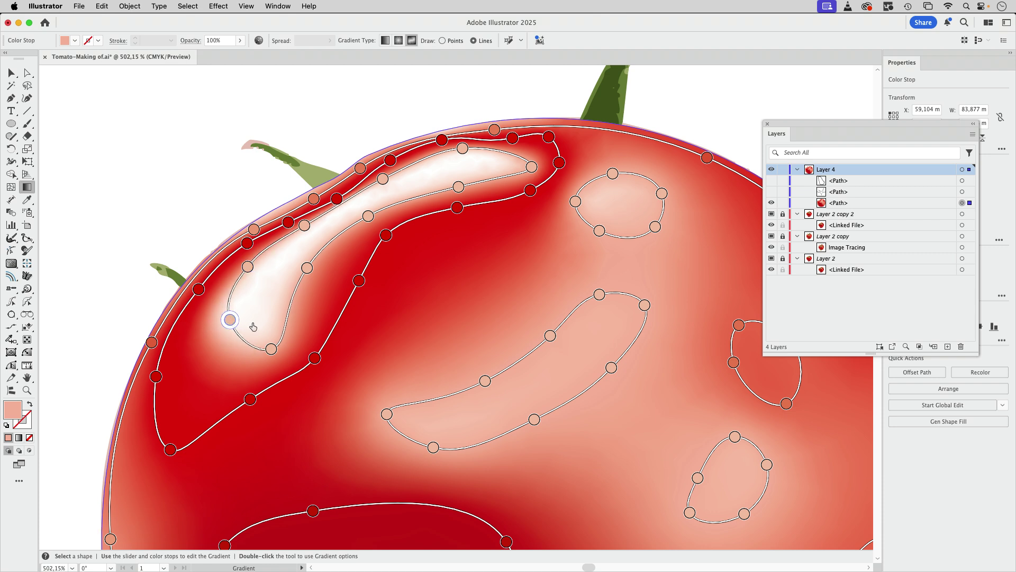
{"action": "left_click_drag", "start_coordinate": [271, 349], "coordinate": [265, 328]}
{"action": "left_click_drag", "start_coordinate": [307, 268], "coordinate": [310, 223]}
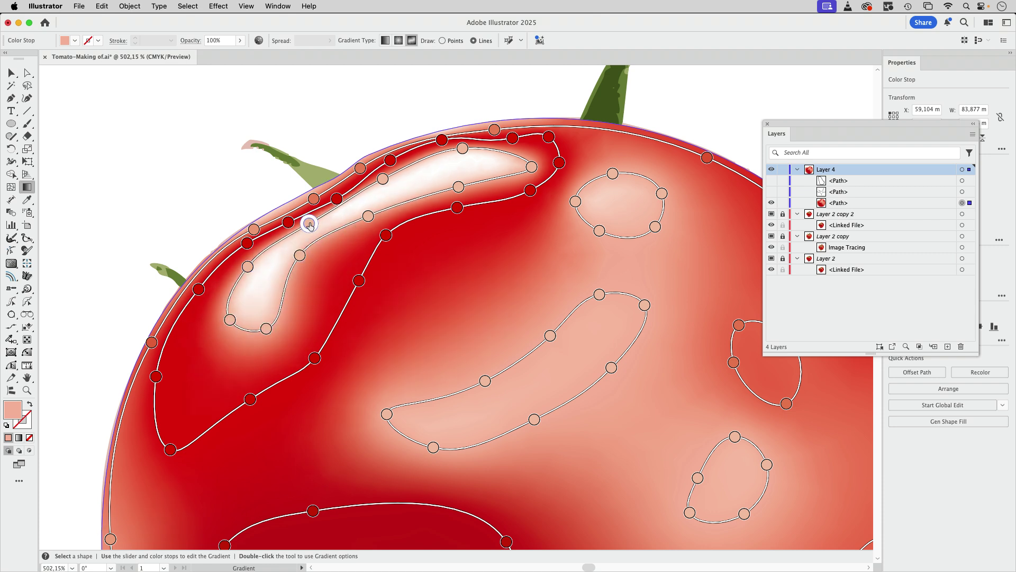
Step: Tighten the highlight's upper-right stops, bring the red stop beneath it closer, and widen its lower tip slightly
{"action": "left_click", "coordinate": [396, 179]}
{"action": "left_click_drag", "start_coordinate": [463, 149], "coordinate": [462, 155]}
{"action": "left_click_drag", "start_coordinate": [531, 167], "coordinate": [521, 166]}
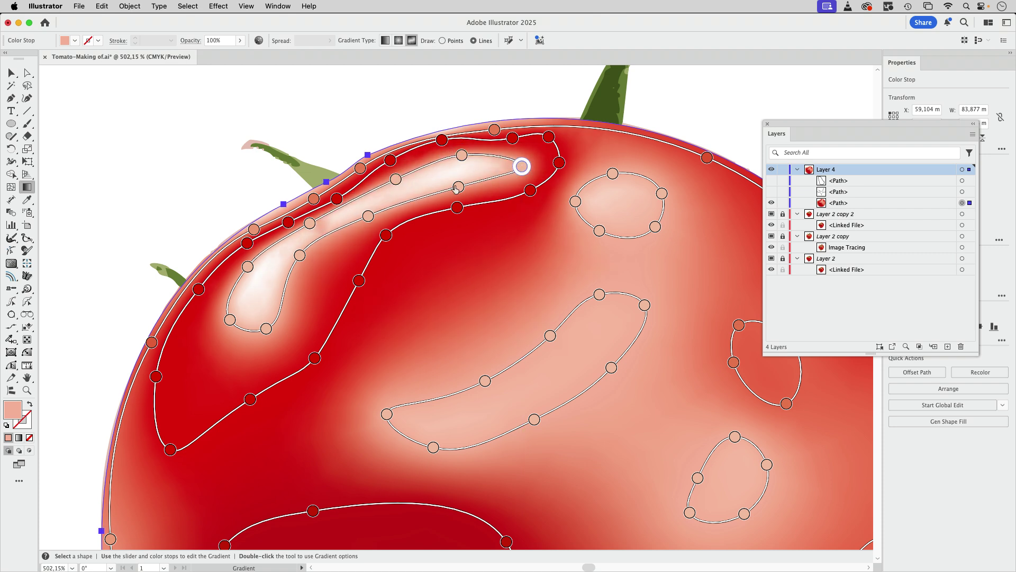
{"action": "left_click_drag", "start_coordinate": [358, 280], "coordinate": [340, 281]}
{"action": "left_click_drag", "start_coordinate": [268, 332], "coordinate": [224, 324]}
Step: Run a gradient line of four salmon stops through the middle of the upper-left highlight, lowering its first stop slightly
{"action": "left_click", "coordinate": [254, 301]}
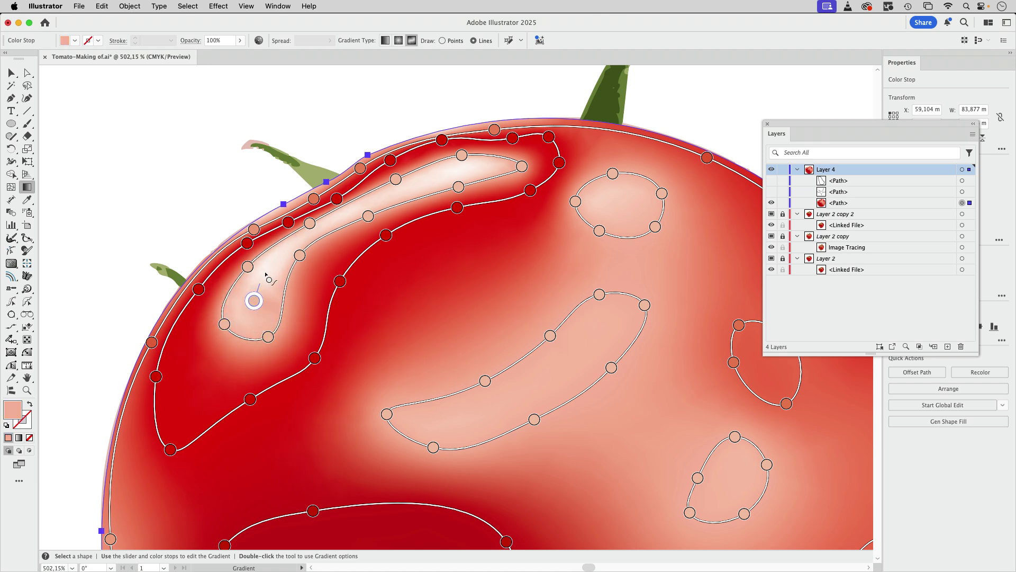
{"action": "left_click", "coordinate": [281, 254]}
{"action": "left_click", "coordinate": [383, 198]}
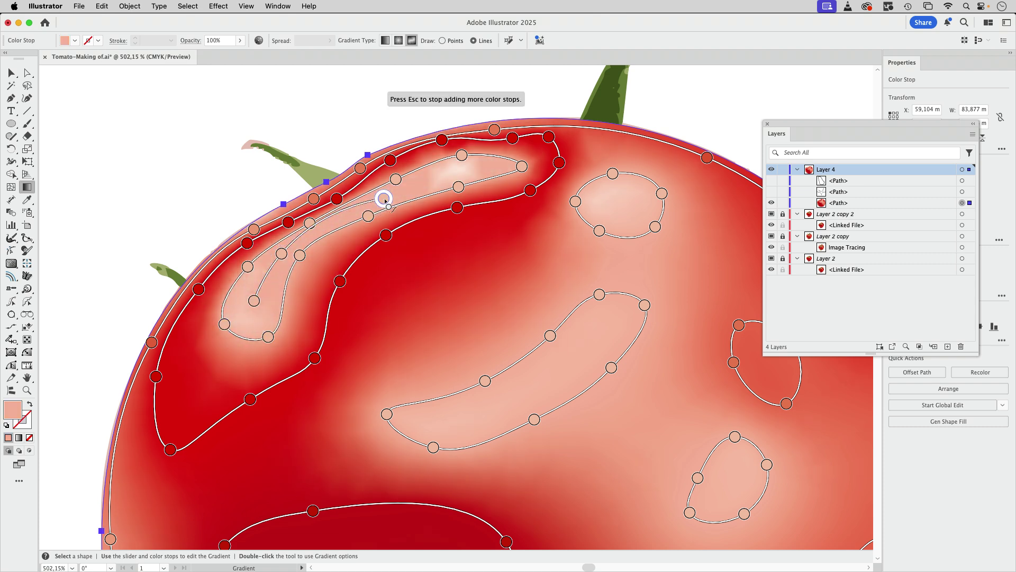
{"action": "left_click", "coordinate": [459, 169]}
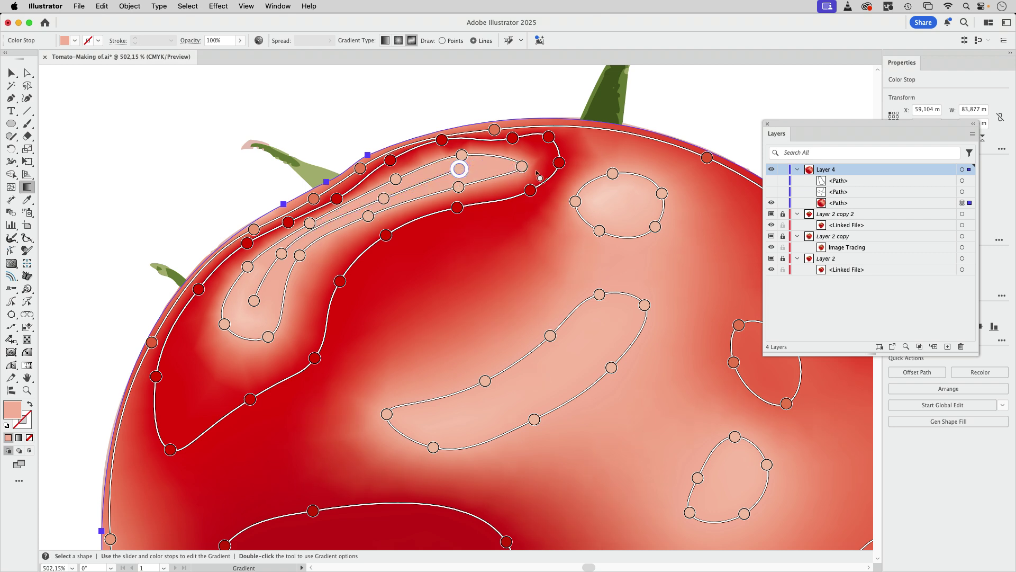
{"action": "left_click", "coordinate": [516, 169]}
{"action": "key", "text": "Escape"}
{"action": "left_click_drag", "start_coordinate": [256, 302], "coordinate": [250, 311]}
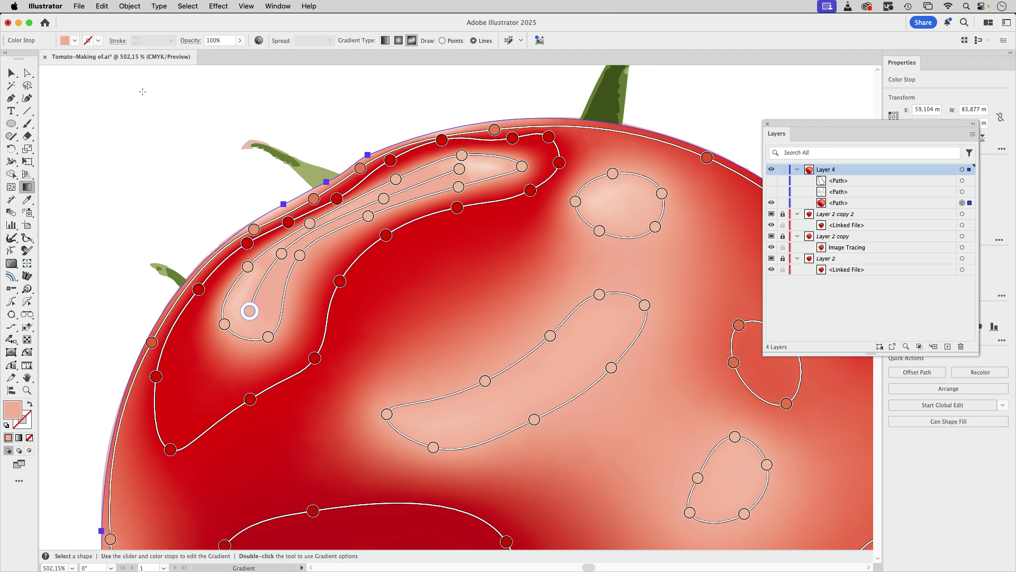
Step: Lighten the lowest stop of the highlight's center line to M 22%, Y 22%
{"action": "left_click", "coordinate": [11, 72]}
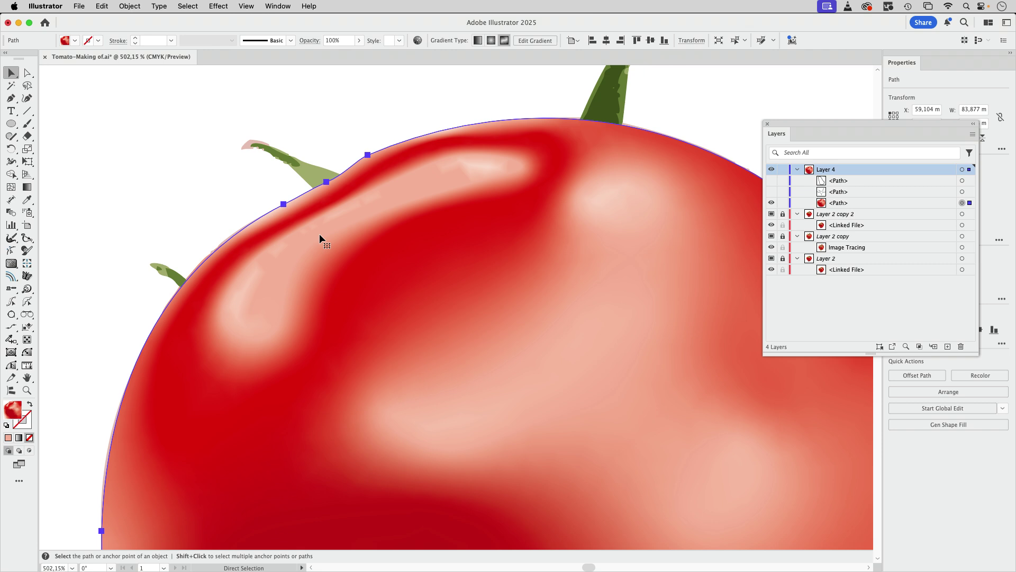
{"action": "left_click", "coordinate": [26, 187]}
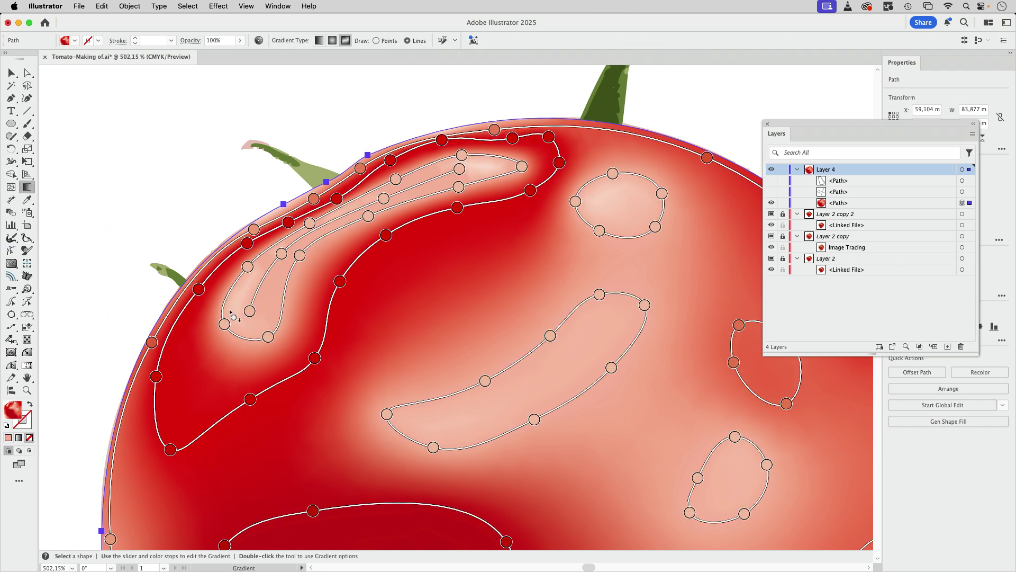
{"action": "double_click", "coordinate": [249, 312]}
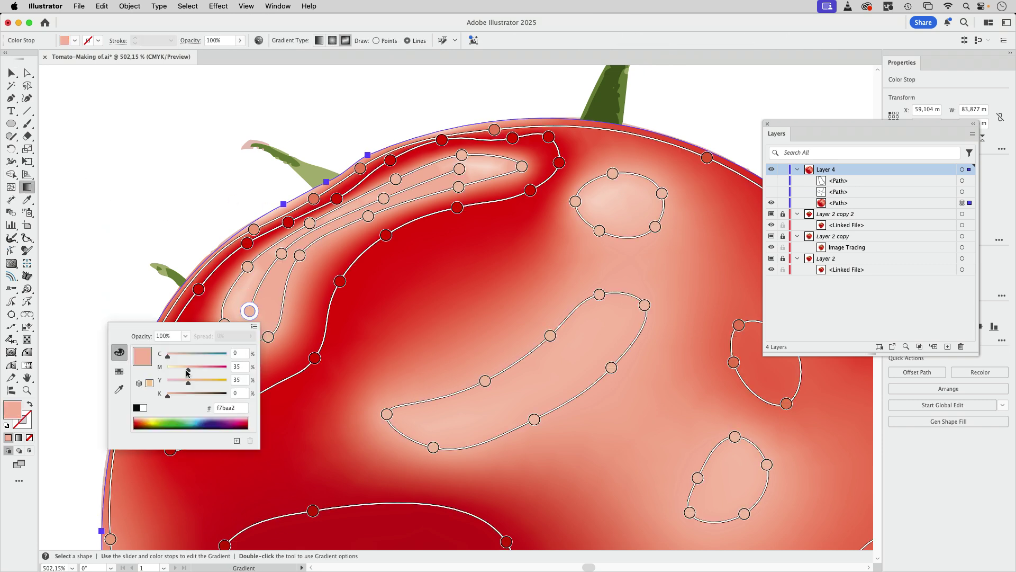
{"action": "left_click_drag", "start_coordinate": [186, 374], "coordinate": [184, 373]}
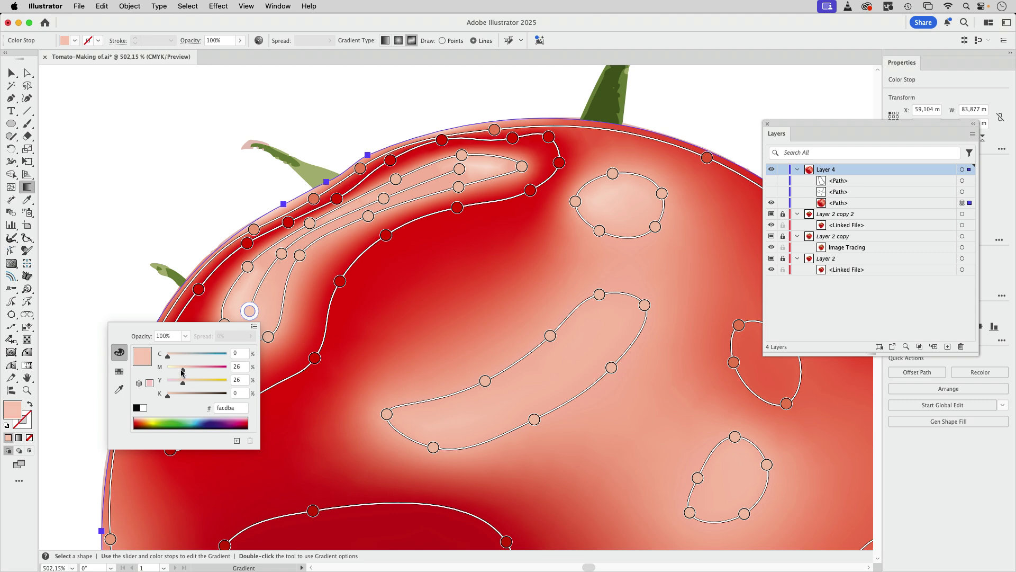
{"action": "left_click_drag", "start_coordinate": [181, 373], "coordinate": [179, 373]}
Step: Lighten the center line's second stop to M 17%, Y 17% and its upper-right end stop to M 14%, Y 14%
{"action": "double_click", "coordinate": [281, 255]}
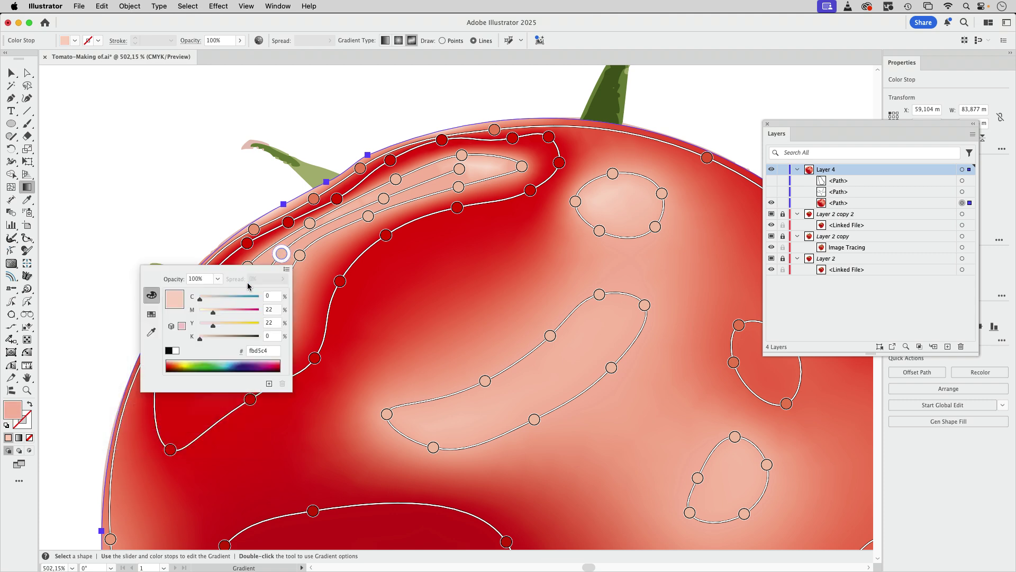
{"action": "left_click_drag", "start_coordinate": [214, 316], "coordinate": [211, 316]}
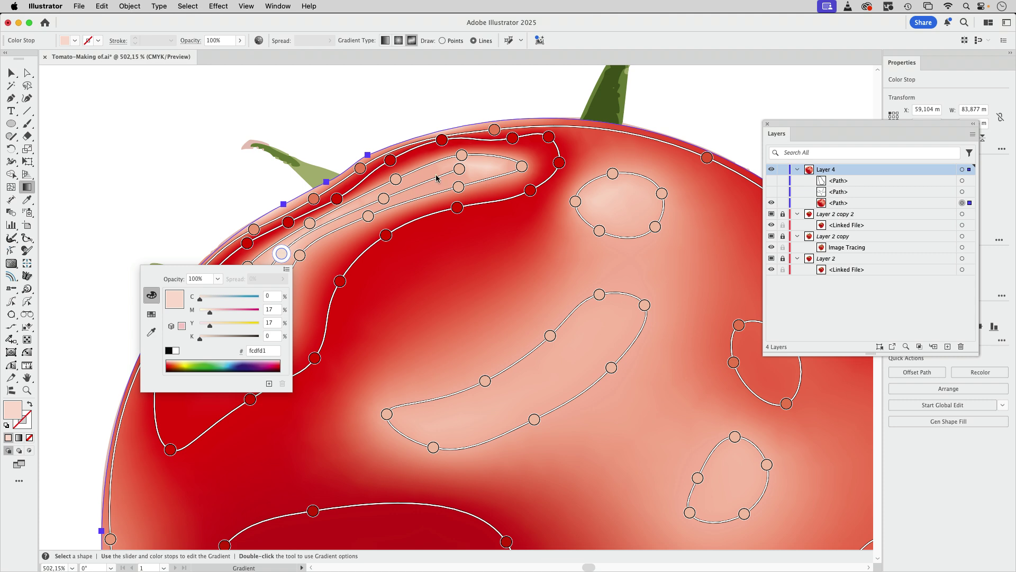
{"action": "double_click", "coordinate": [460, 170]}
{"action": "left_click_drag", "start_coordinate": [389, 229], "coordinate": [385, 230]}
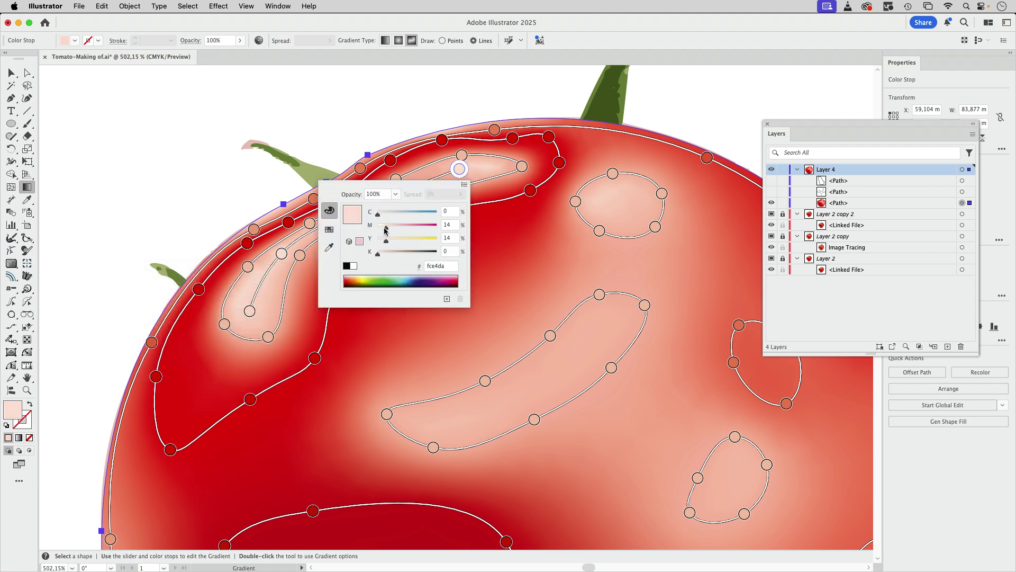
Step: Deselect the tomato body and check its highlights on the whole fruit
{"action": "left_click", "coordinate": [460, 167]}
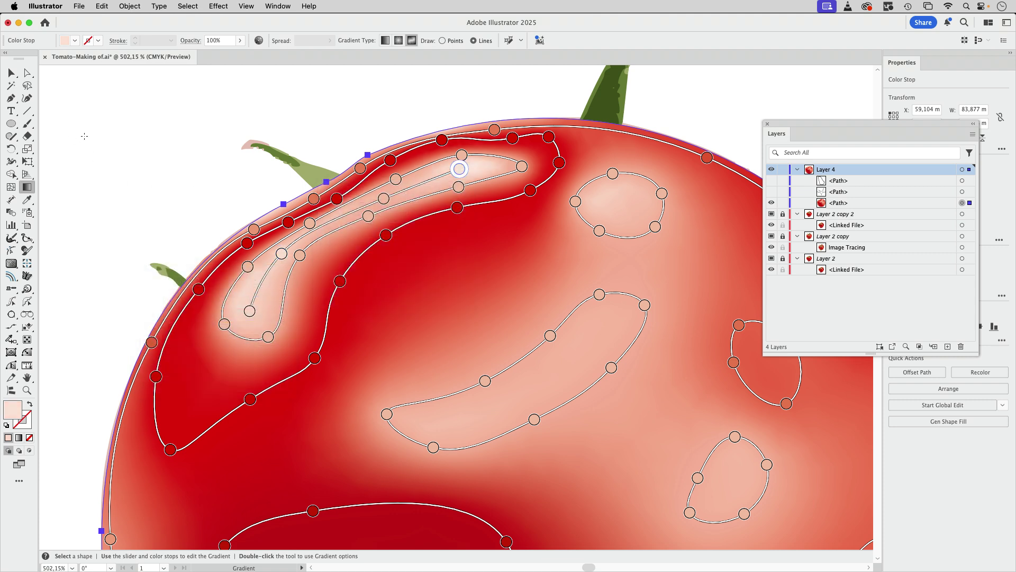
{"action": "left_click", "coordinate": [11, 73]}
{"action": "left_click", "coordinate": [153, 138]}
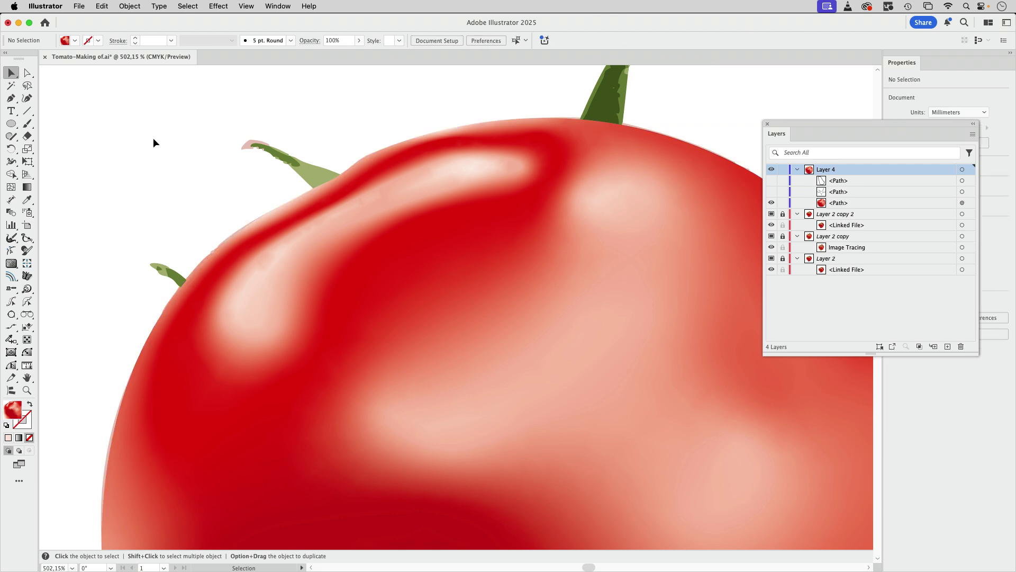
{"action": "left_click_drag", "start_coordinate": [534, 184], "coordinate": [408, 230]}
{"action": "scroll", "coordinate": [460, 243], "scroll_direction": "right", "scroll_amount": 5}
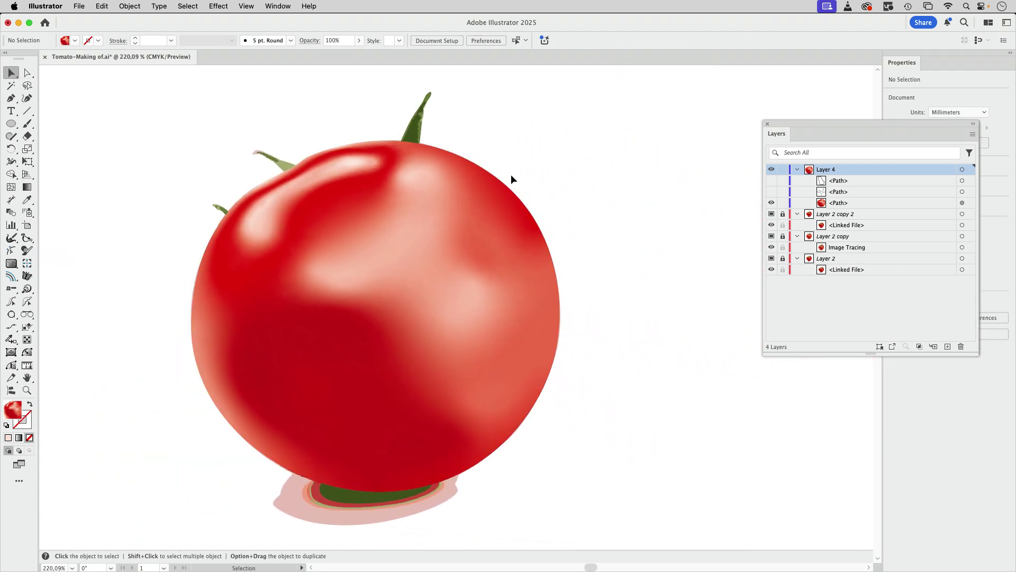
Step: Enclose the small round upper-right highlight in a closed gradient line of red stops and pull its salmon stops inward
{"action": "left_click", "coordinate": [443, 227]}
{"action": "left_click", "coordinate": [29, 190]}
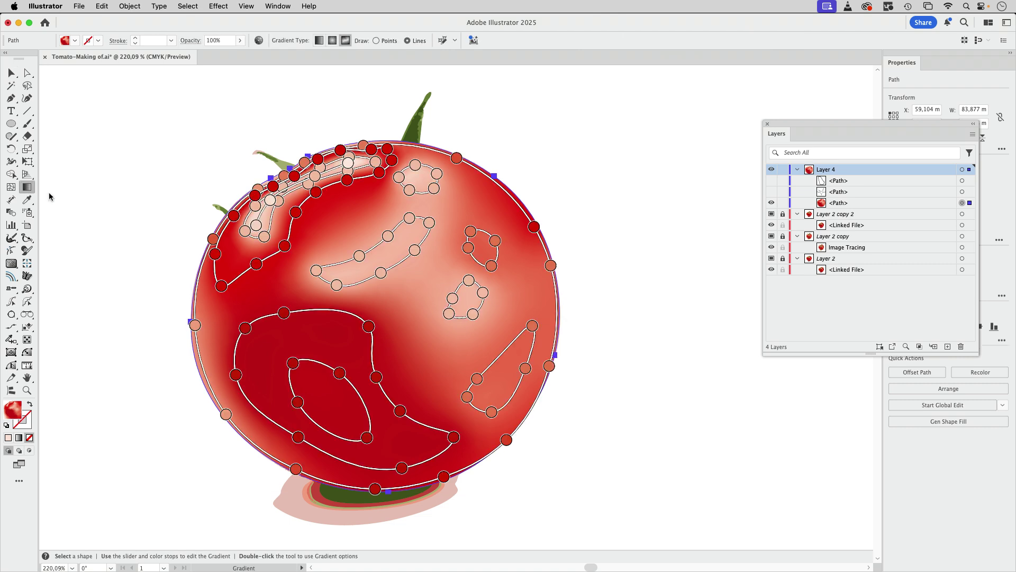
{"action": "left_click", "coordinate": [536, 228]}
{"action": "left_click", "coordinate": [450, 198]}
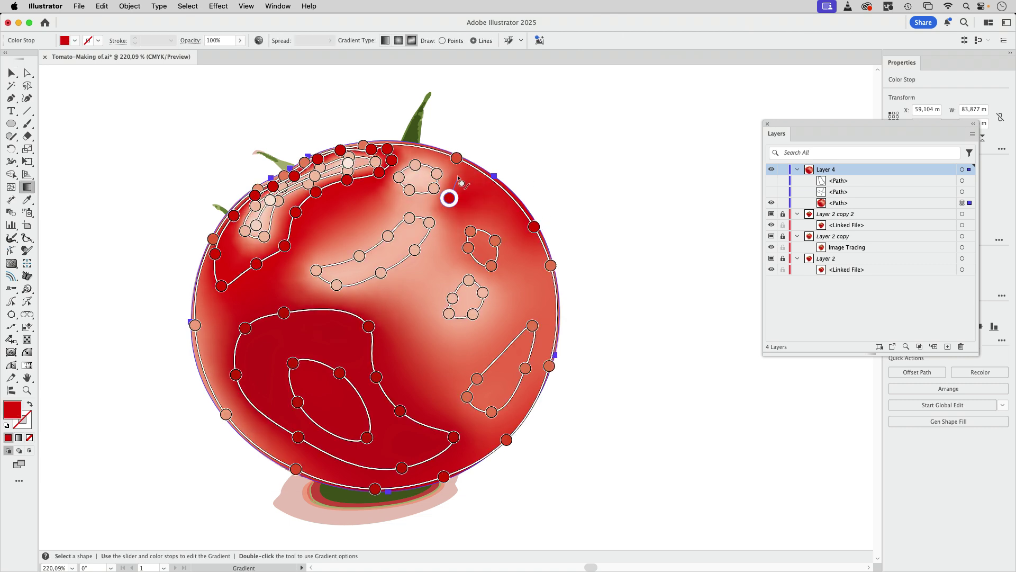
{"action": "left_click", "coordinate": [454, 172]}
{"action": "left_click", "coordinate": [429, 156]}
{"action": "left_click", "coordinate": [407, 155]}
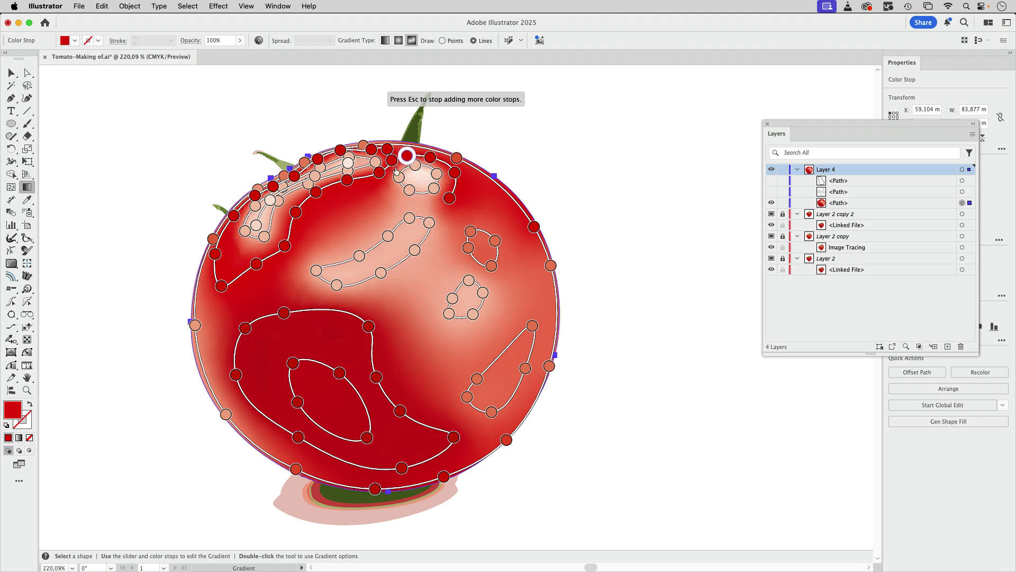
{"action": "left_click", "coordinate": [388, 183]}
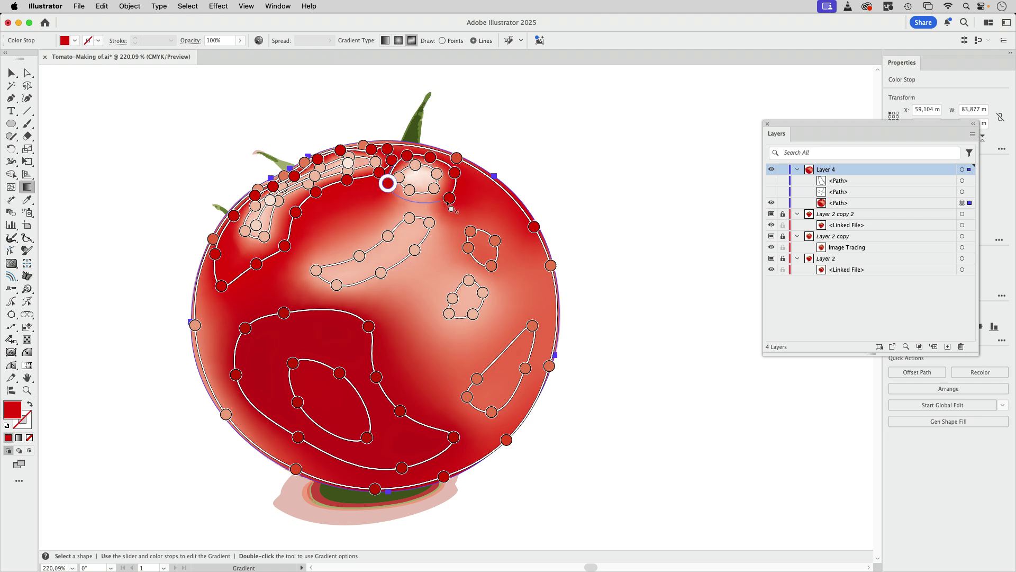
{"action": "left_click", "coordinate": [449, 198]}
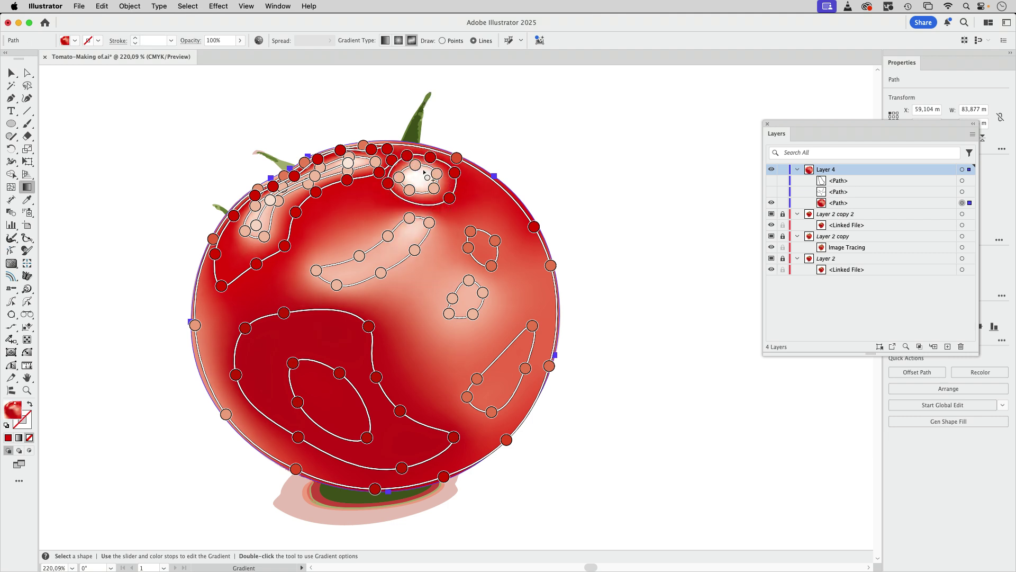
{"action": "left_click_drag", "start_coordinate": [404, 181], "coordinate": [431, 191]}
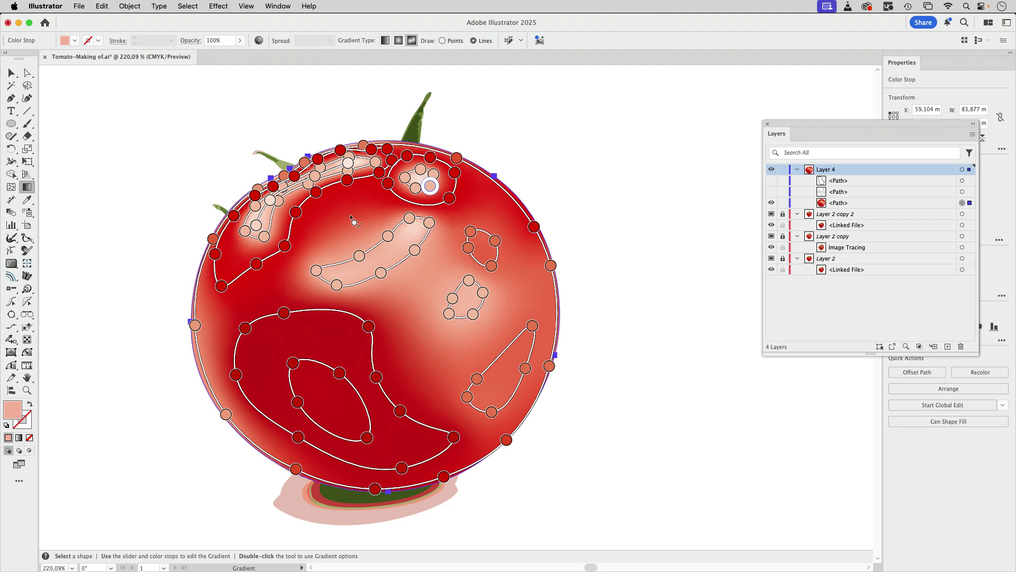
Step: Surround the long curved highlight in the upper middle with a closed freeform gradient line of red stops
{"action": "left_click", "coordinate": [389, 184]}
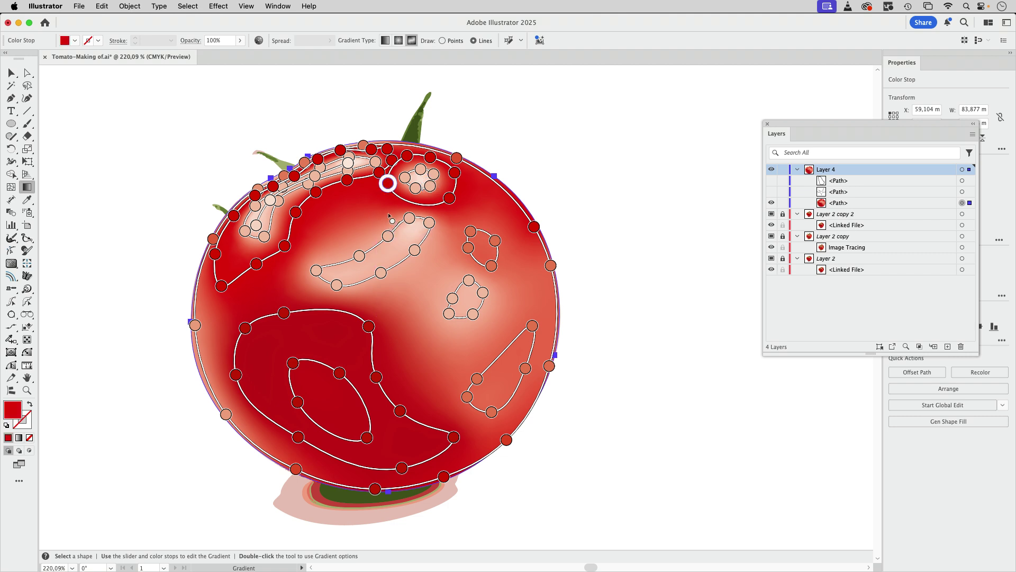
{"action": "left_click", "coordinate": [389, 211]}
{"action": "left_click", "coordinate": [367, 237]}
{"action": "left_click", "coordinate": [329, 253]}
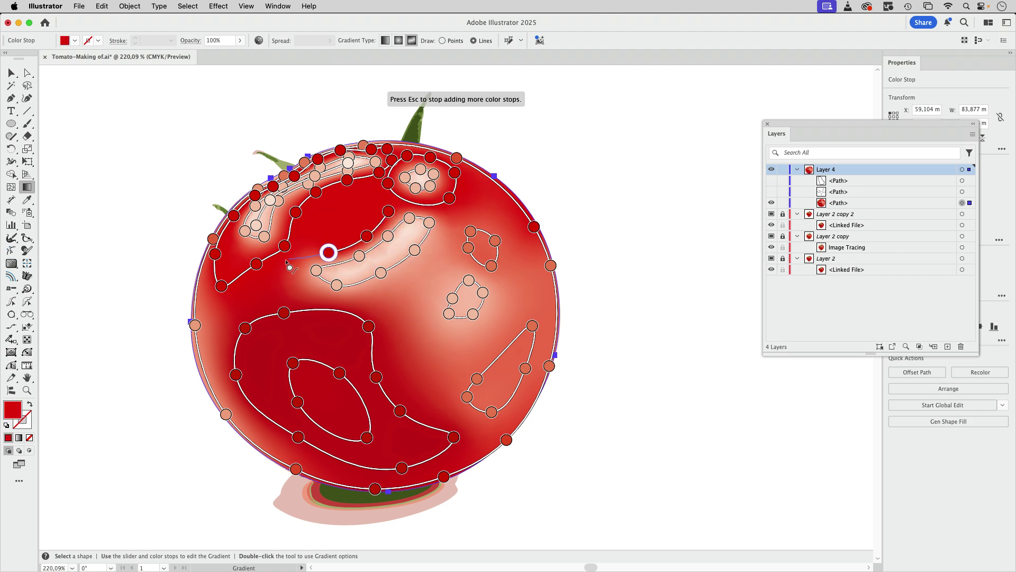
{"action": "left_click", "coordinate": [297, 261]}
{"action": "left_click", "coordinate": [296, 285]}
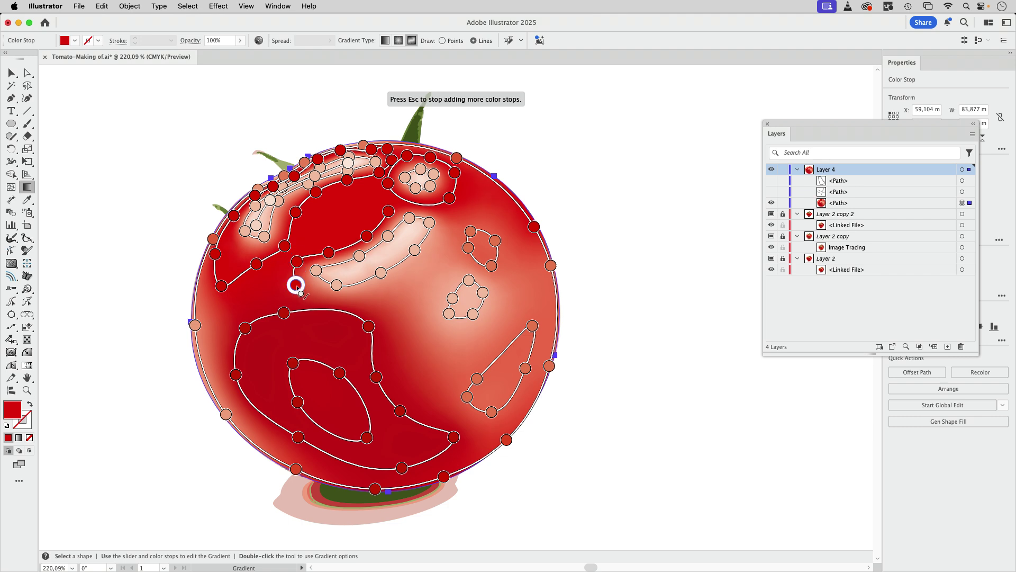
{"action": "left_click", "coordinate": [359, 302]}
{"action": "left_click", "coordinate": [426, 263]}
{"action": "left_click", "coordinate": [445, 216]}
{"action": "left_click", "coordinate": [420, 210]}
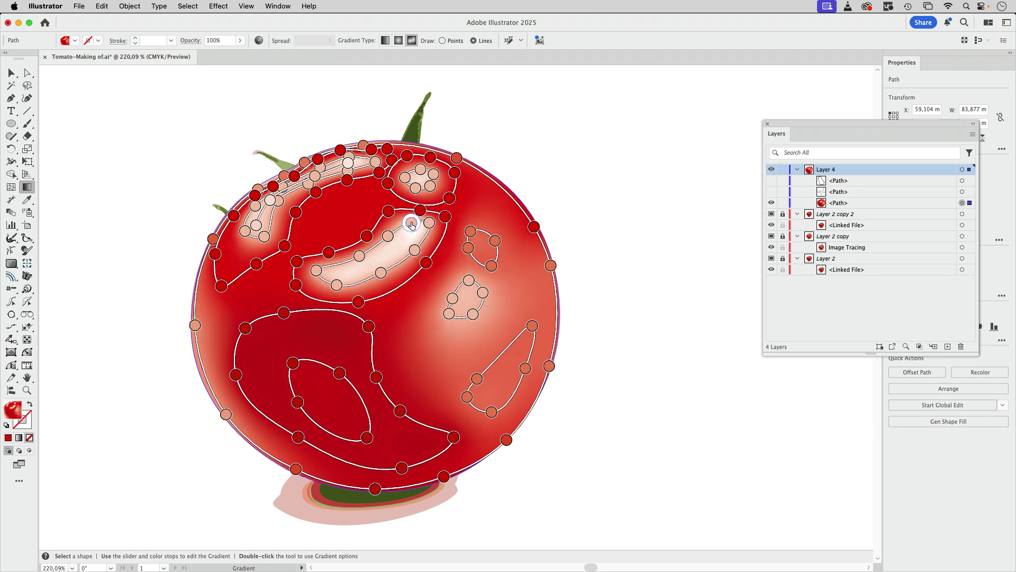
Step: Shrink the long curved highlight by moving its salmon stops inward, away from the red outline
{"action": "left_click", "coordinate": [330, 270]}
{"action": "left_click", "coordinate": [347, 278]}
{"action": "left_click", "coordinate": [428, 223]}
Step: Run an open gradient line of red stops between the lower-right highlight and the salmon patch along the tomato's right edge
{"action": "left_click", "coordinate": [534, 227]}
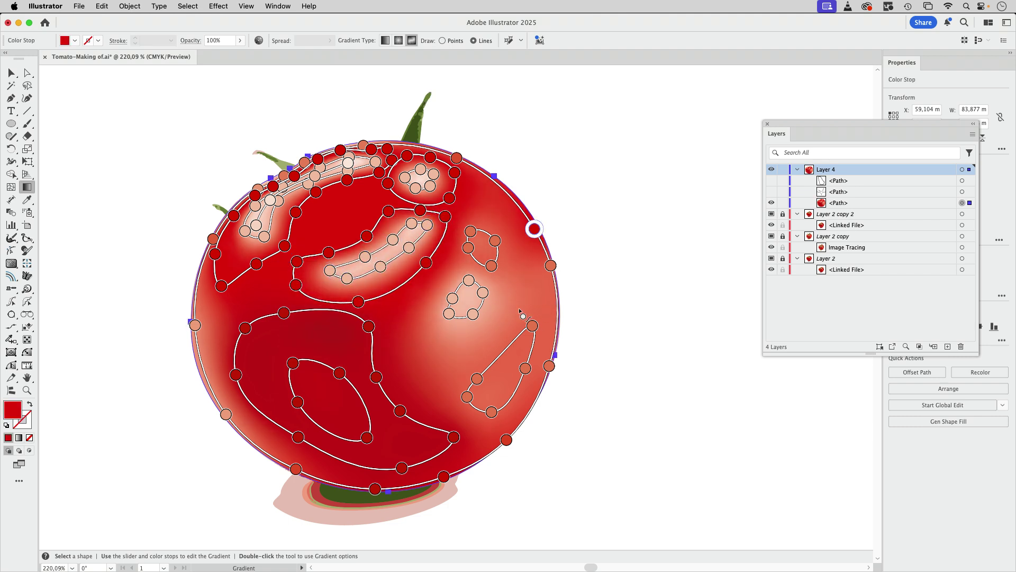
{"action": "left_click", "coordinate": [521, 301]}
{"action": "left_click", "coordinate": [441, 369]}
{"action": "left_click", "coordinate": [434, 392]}
{"action": "left_click", "coordinate": [467, 419]}
{"action": "key", "text": "Escape"}
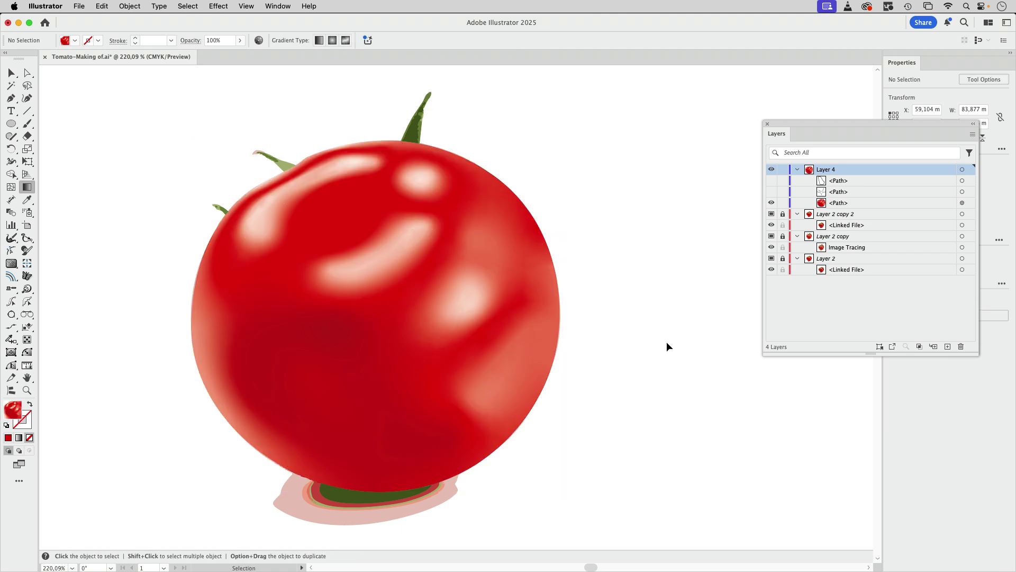
Step: Compare the shaded tomato body with the reference photo side by side
{"action": "key", "text": "v"}
{"action": "scroll", "coordinate": [635, 318], "scroll_direction": "left", "scroll_amount": 3}
{"action": "left_click_drag", "start_coordinate": [677, 296], "coordinate": [313, 341]}
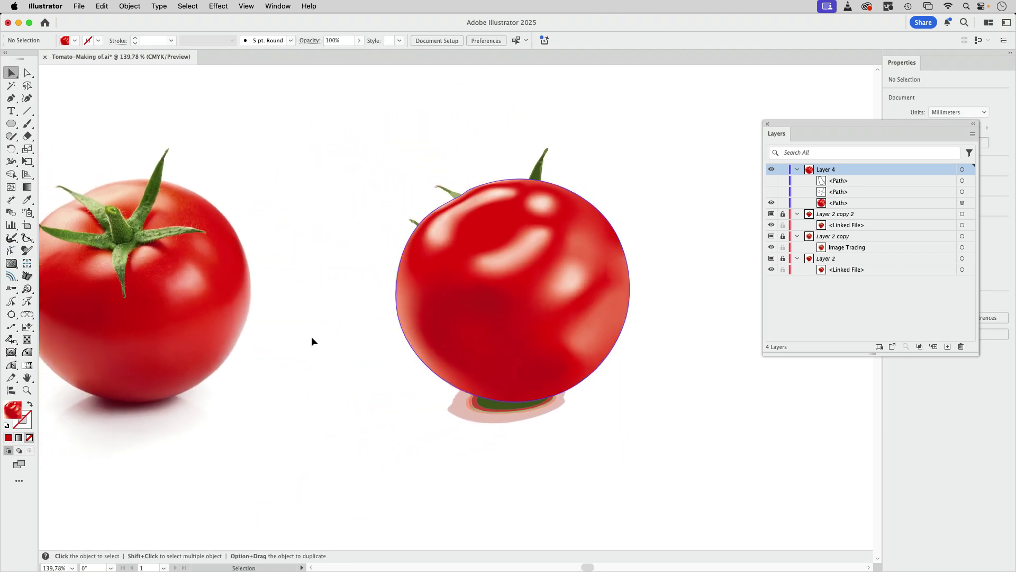
{"action": "scroll", "coordinate": [340, 335], "scroll_direction": "left", "scroll_amount": 2}
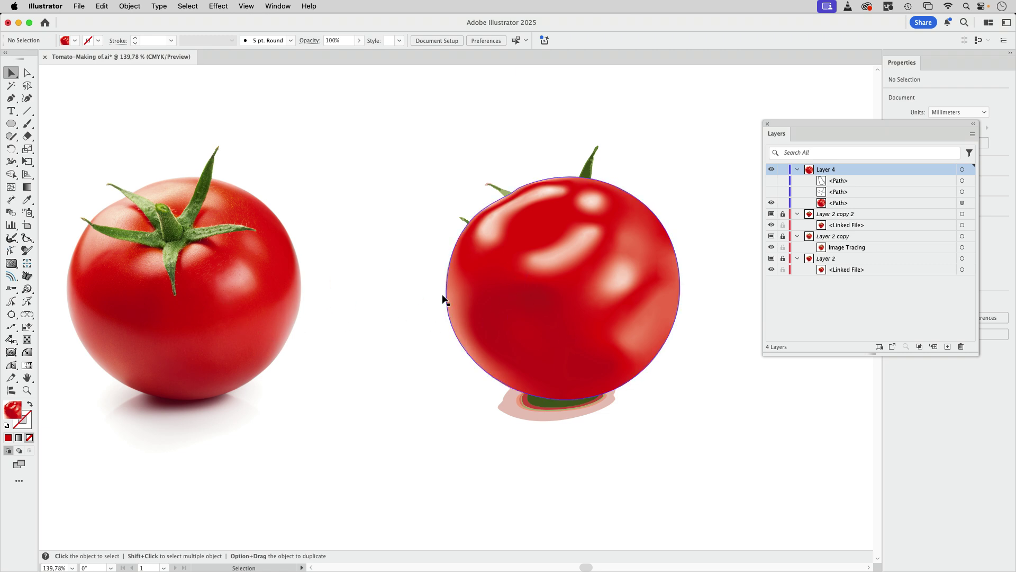
Step: Reduce the anchor point, handle and bounding box display size to one notch above the default
{"action": "left_click", "coordinate": [480, 314]}
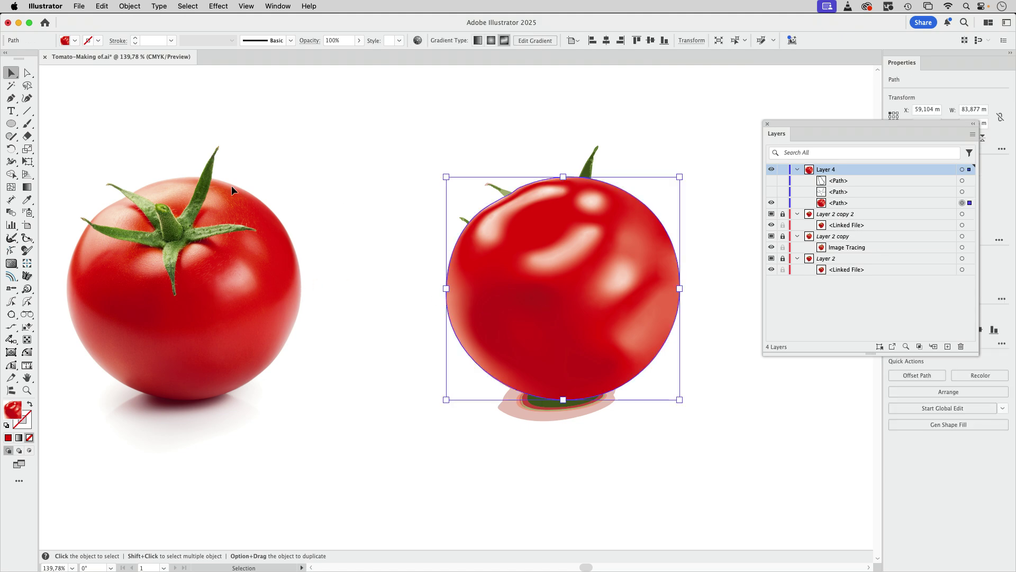
{"action": "left_click", "coordinate": [28, 188]}
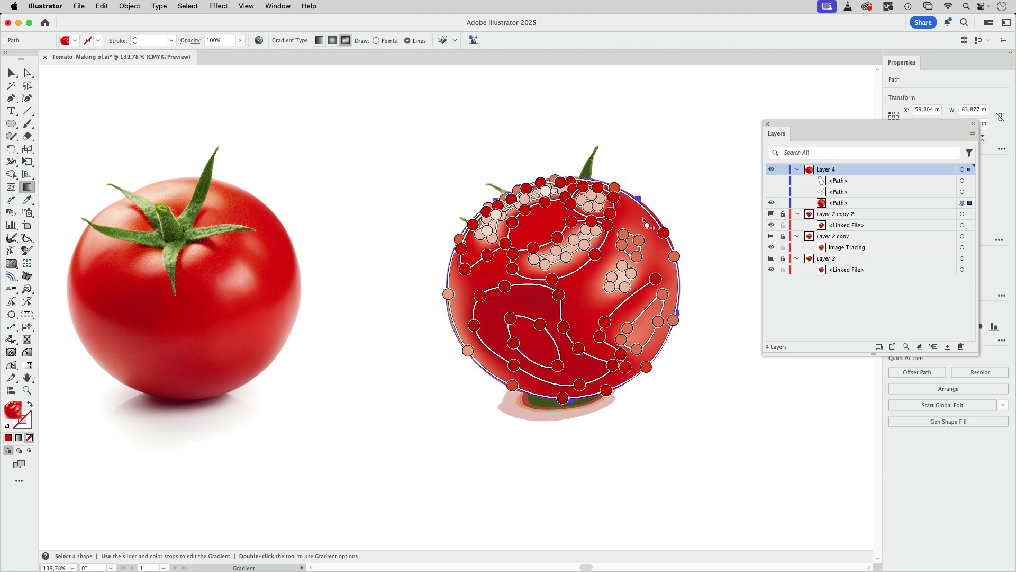
{"action": "left_click", "coordinate": [41, 8]}
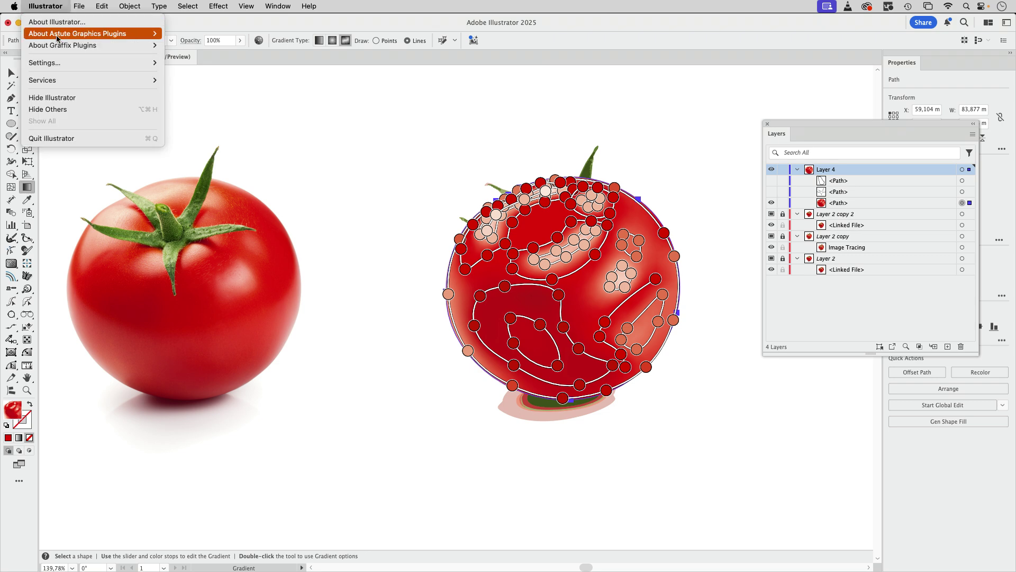
{"action": "mouse_move", "coordinate": [56, 63]}
{"action": "left_click", "coordinate": [180, 62]}
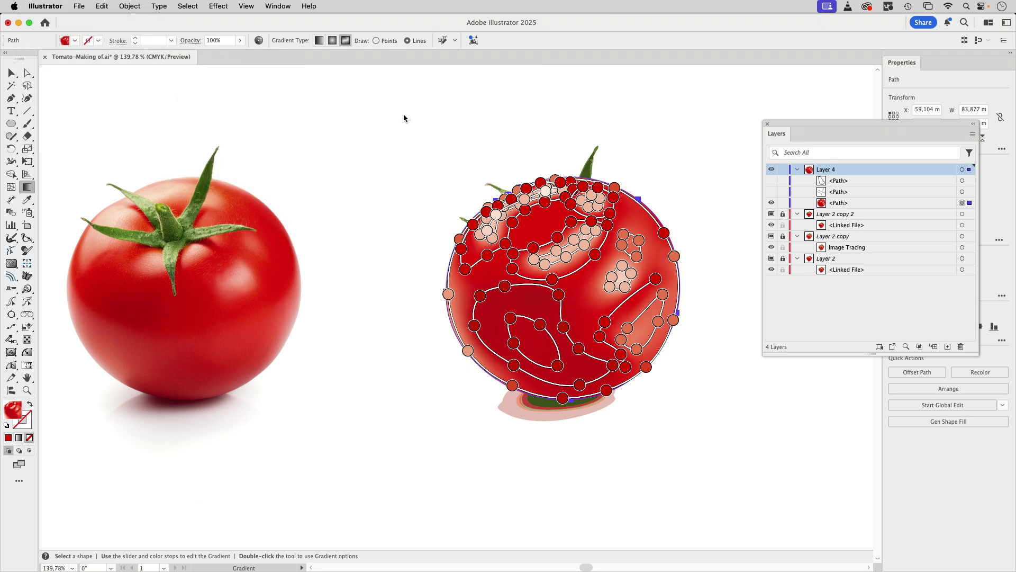
{"action": "left_click", "coordinate": [259, 131]}
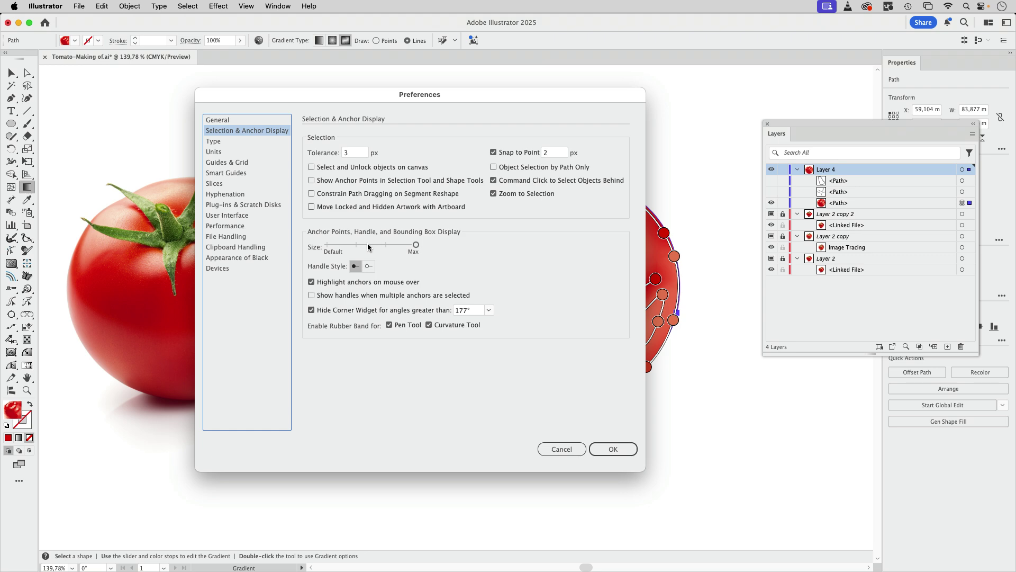
{"action": "left_click", "coordinate": [357, 248]}
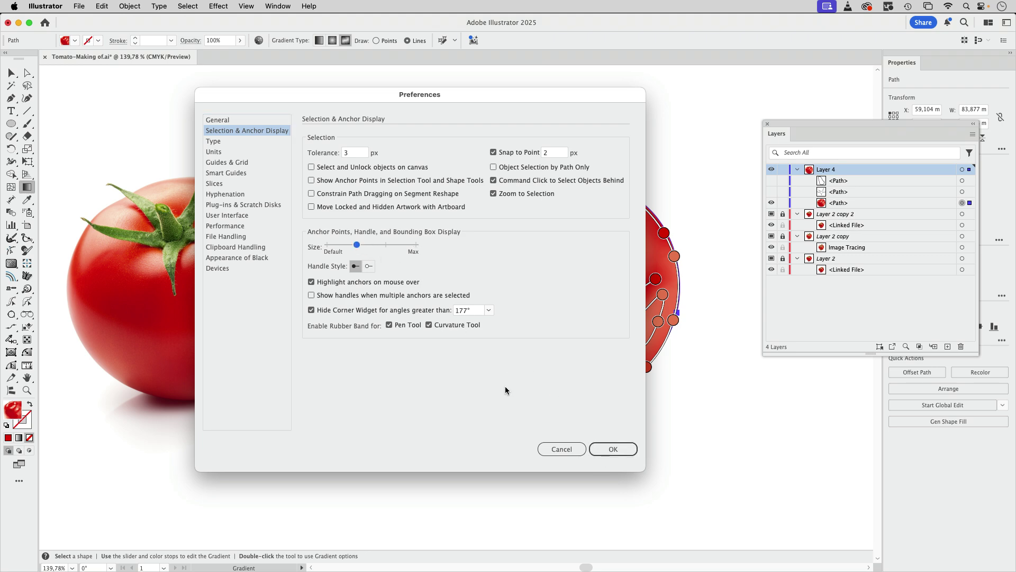
{"action": "left_click", "coordinate": [594, 448]}
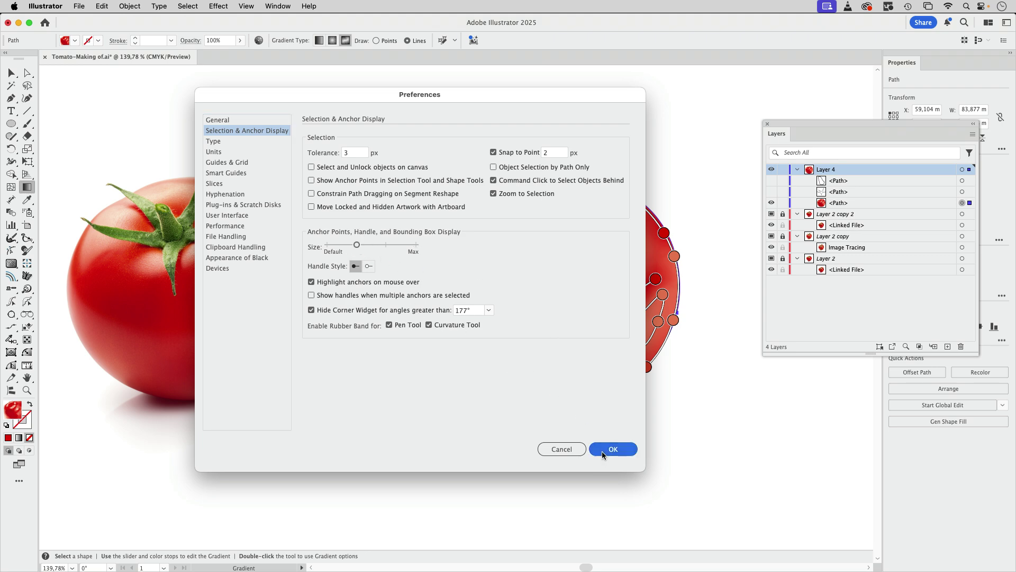
Step: Inspect the body's gradient stops at closer range, then deselect it and check the shading against the photo
{"action": "left_click", "coordinate": [530, 237]}
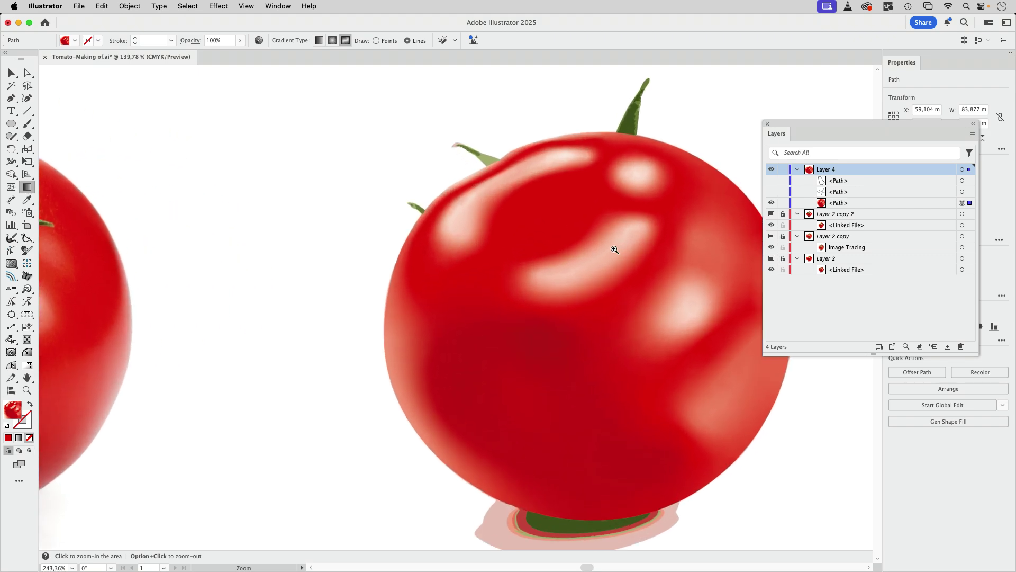
{"action": "left_click", "coordinate": [477, 262], "text": "alt"}
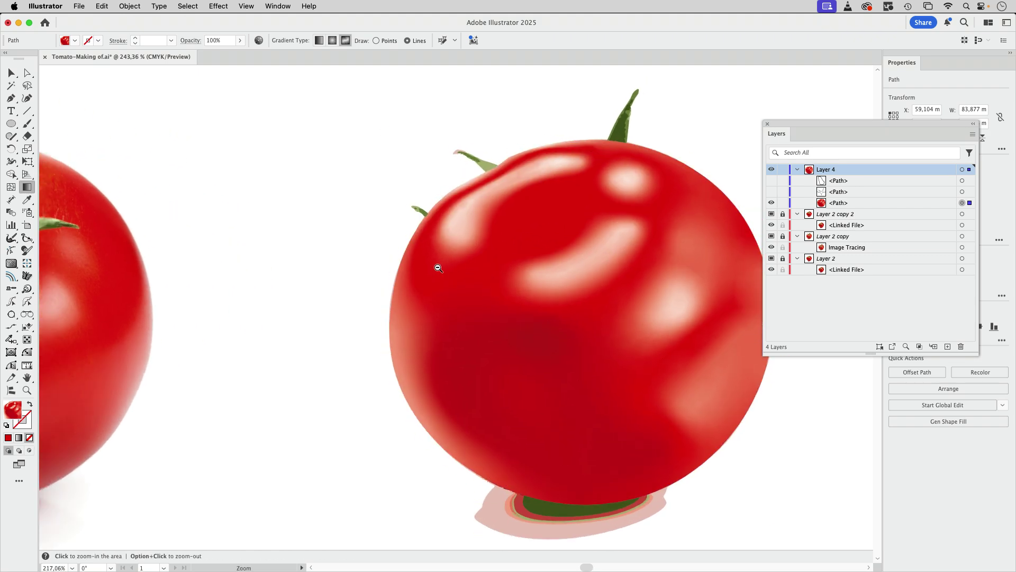
{"action": "left_click", "coordinate": [458, 233]}
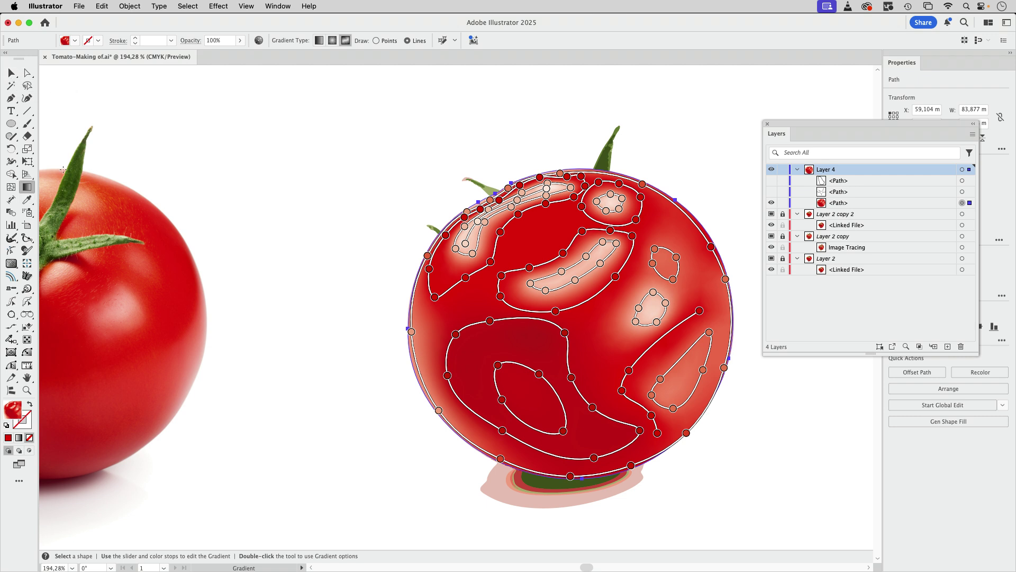
{"action": "left_click", "coordinate": [11, 72]}
{"action": "left_click", "coordinate": [289, 169]}
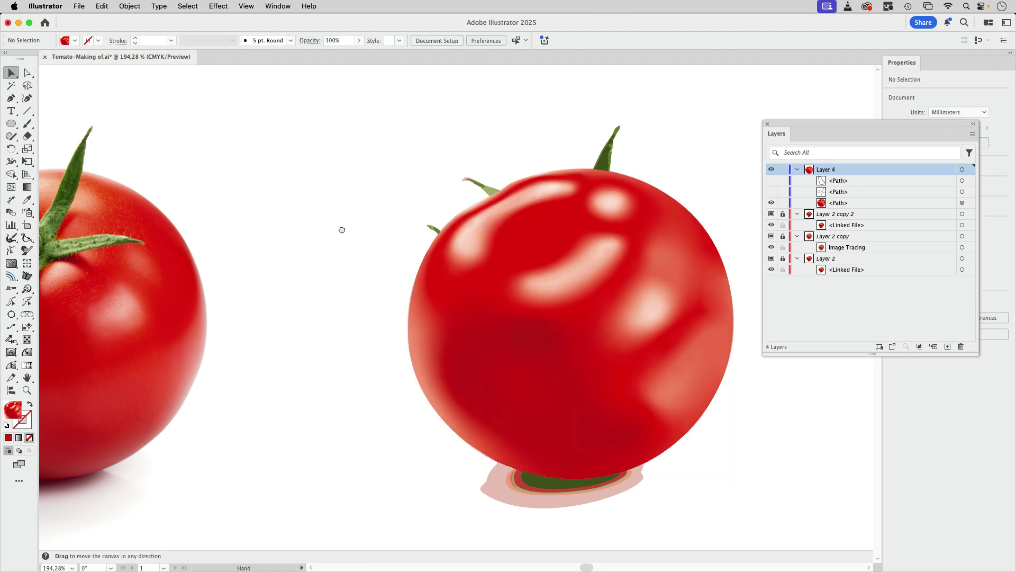
{"action": "left_click_drag", "start_coordinate": [341, 227], "coordinate": [445, 202]}
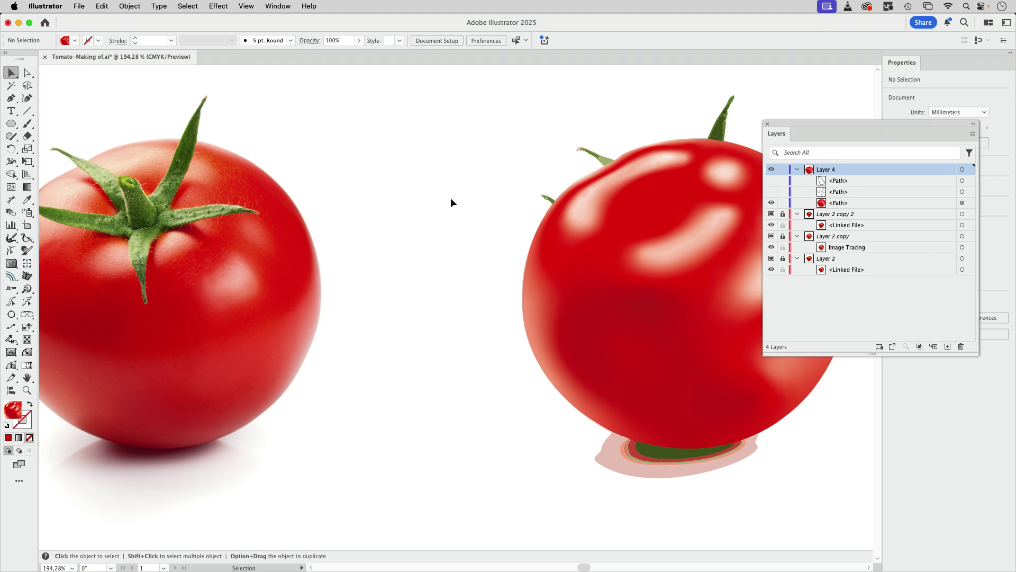
Step: Move the floating layer list clear of the tomato artwork
{"action": "left_click_drag", "start_coordinate": [814, 125], "coordinate": [873, 97]}
{"action": "left_click_drag", "start_coordinate": [743, 187], "coordinate": [619, 193]}
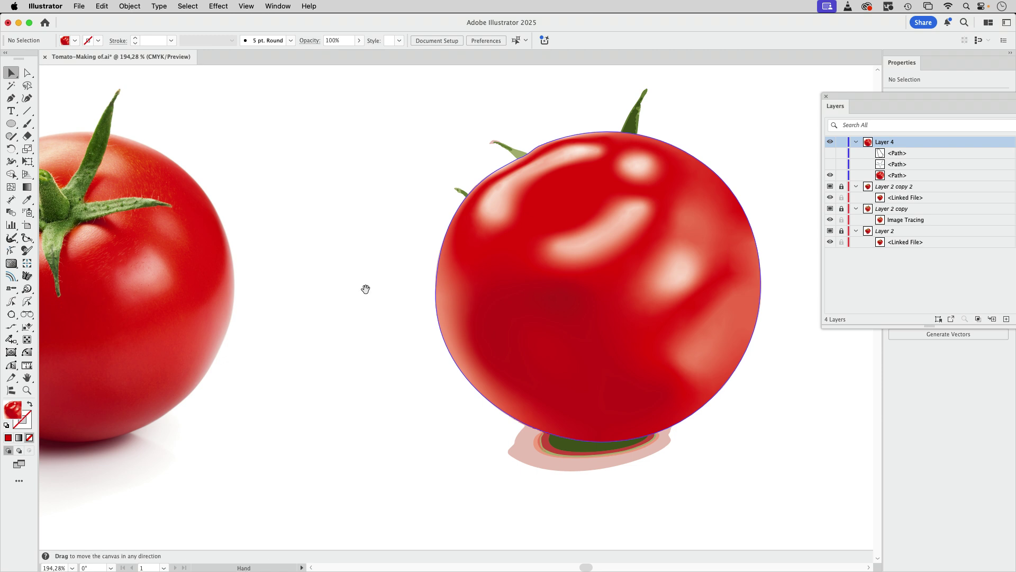
{"action": "left_click_drag", "start_coordinate": [365, 288], "coordinate": [284, 274]}
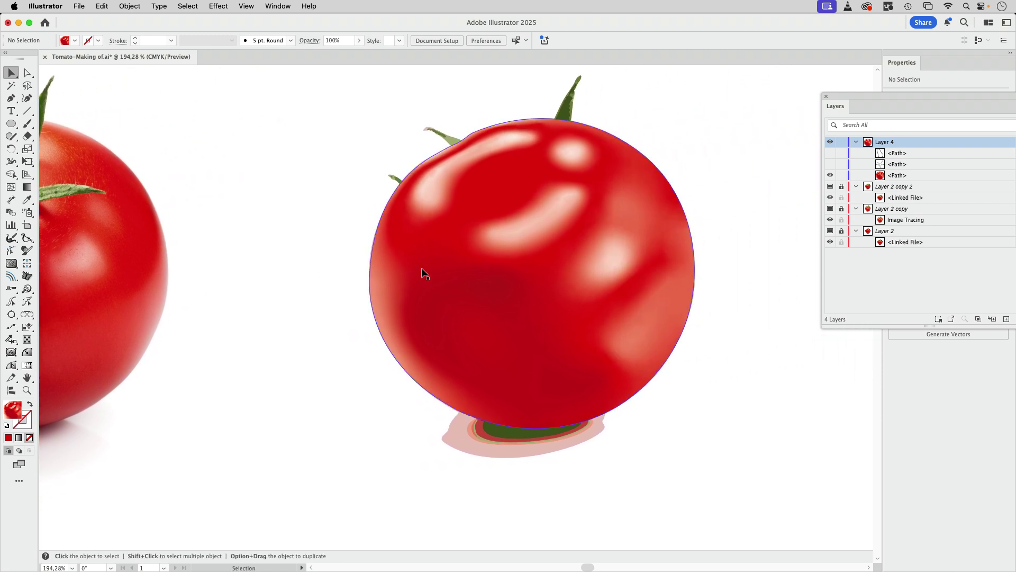
Step: Bring up the advanced Recolor Artwork options for the tomato body and locate the light salmon color (M 35%, Y 35%) in the artwork
{"action": "left_click", "coordinate": [433, 276]}
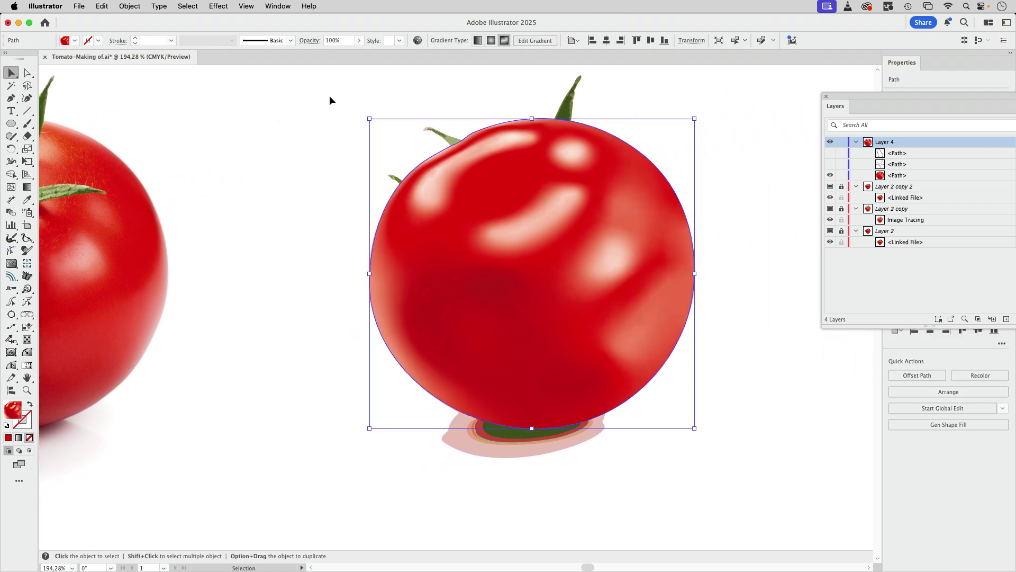
{"action": "left_click", "coordinate": [417, 41]}
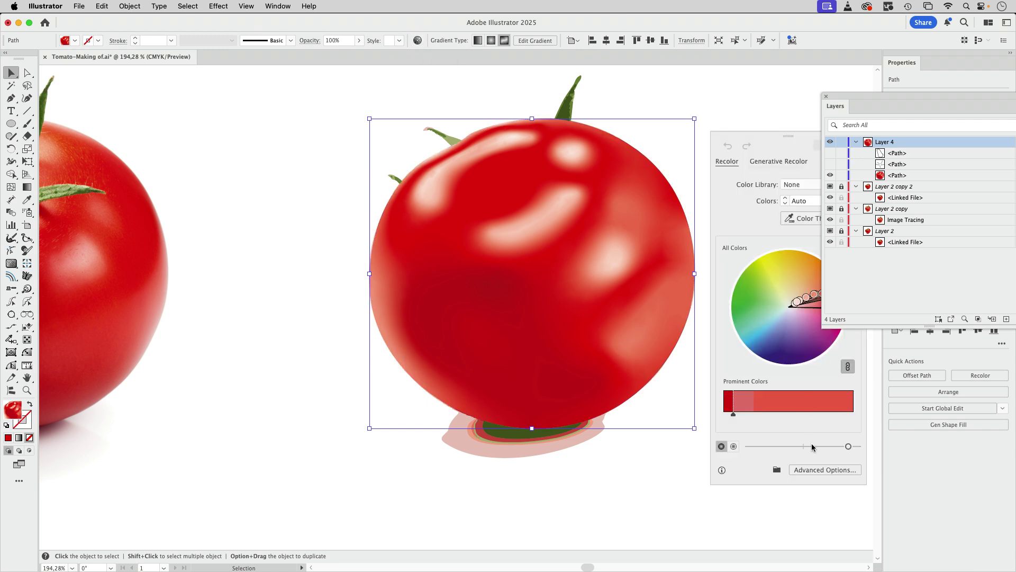
{"action": "left_click", "coordinate": [825, 470]}
{"action": "left_click_drag", "start_coordinate": [690, 103], "coordinate": [781, 93]}
{"action": "left_click_drag", "start_coordinate": [908, 216], "coordinate": [907, 240]}
{"action": "left_click", "coordinate": [903, 294]}
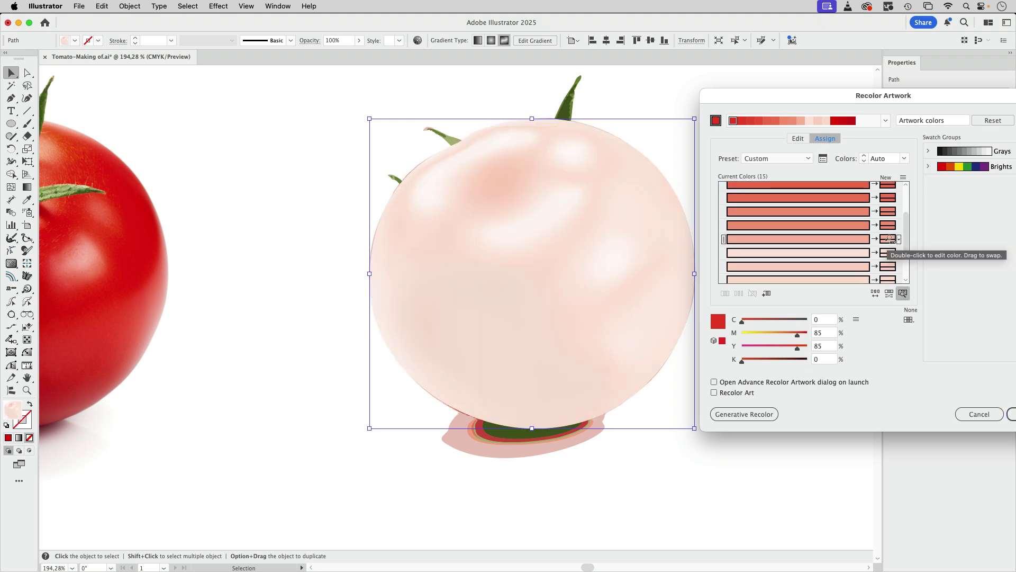
{"action": "left_click", "coordinate": [889, 239]}
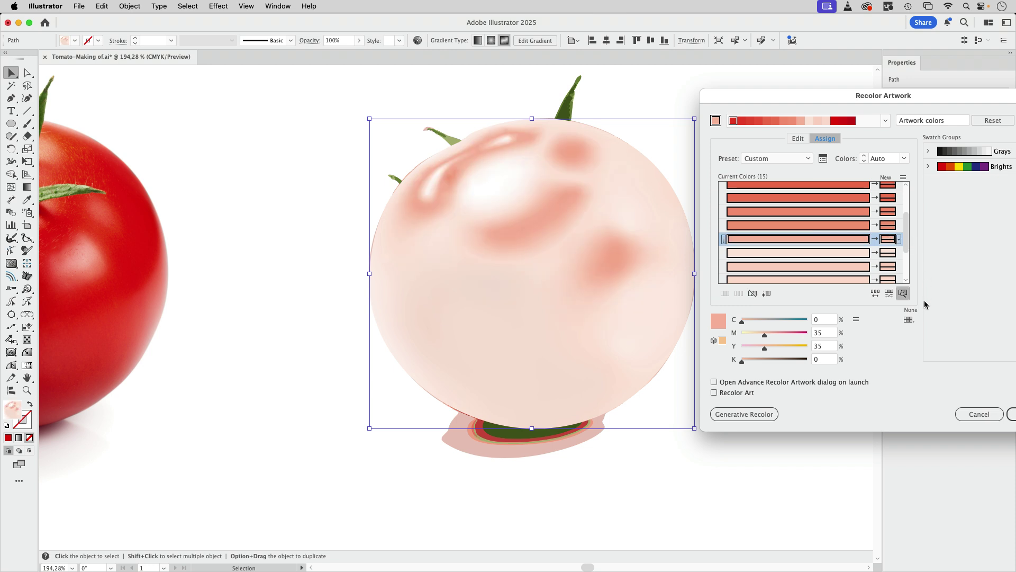
Step: Recolor the tomato body's light salmon to M 48%, Y 48%, apply the recolor and deselect the body
{"action": "left_click", "coordinate": [903, 294]}
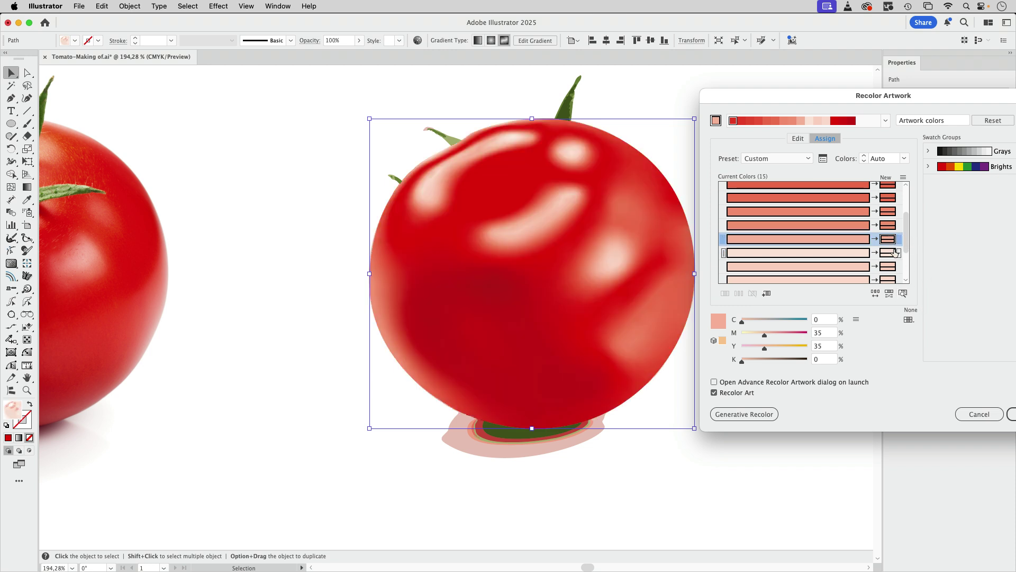
{"action": "left_click_drag", "start_coordinate": [763, 335], "coordinate": [772, 334]}
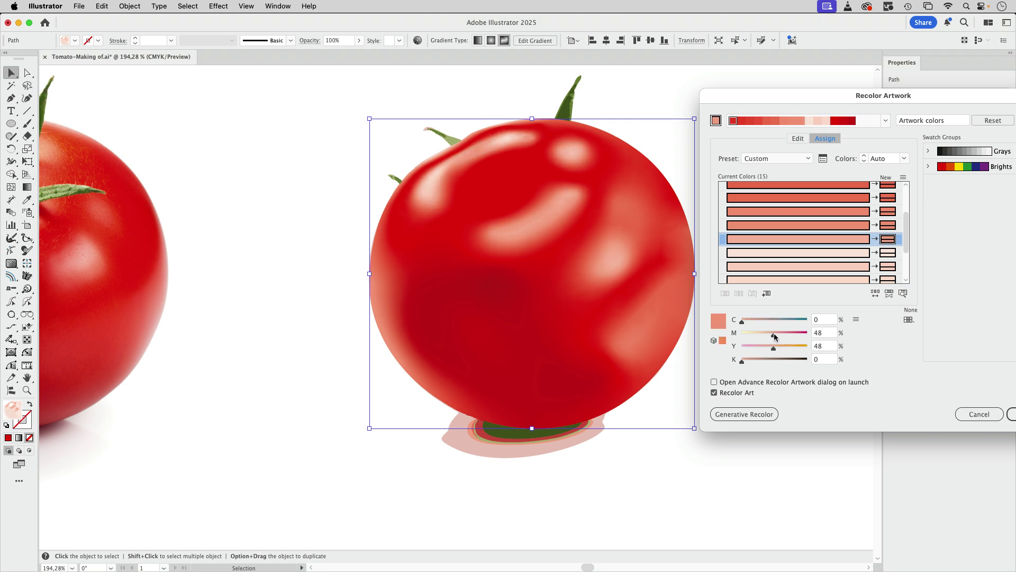
{"action": "left_click", "coordinate": [1013, 416]}
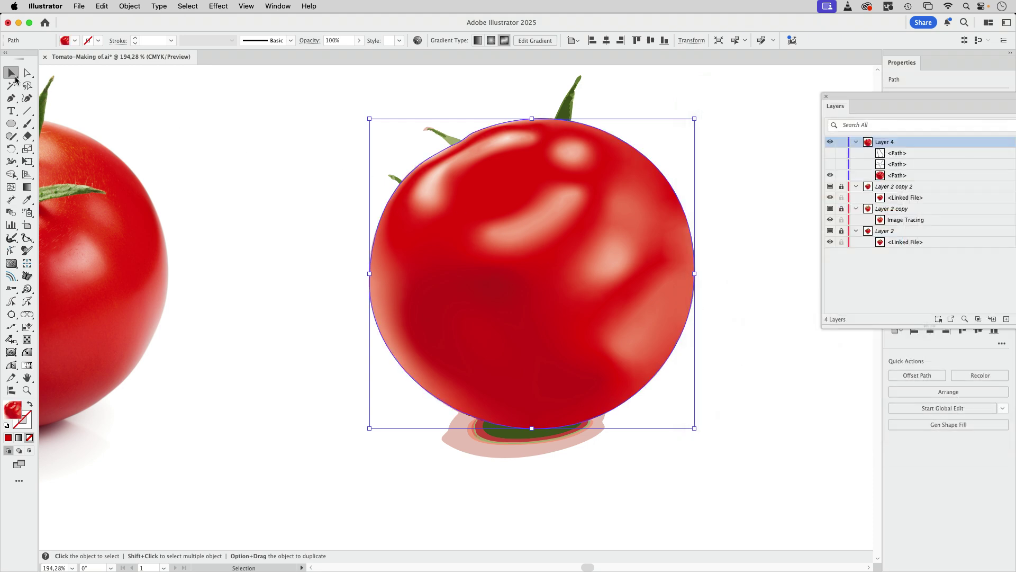
{"action": "left_click", "coordinate": [174, 105]}
{"action": "scroll", "coordinate": [177, 132], "scroll_direction": "left", "scroll_amount": 6}
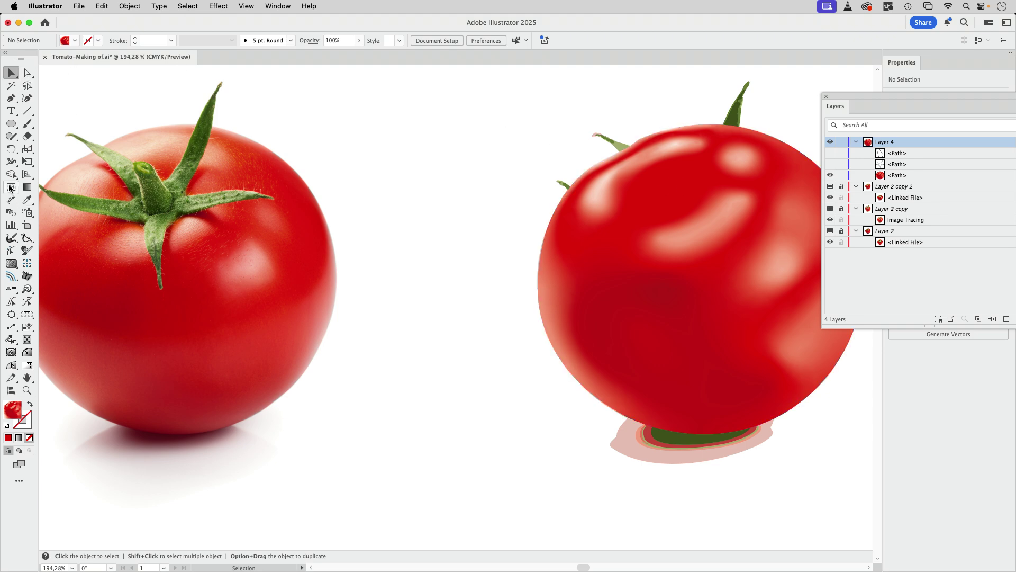
Step: Enlarge the tomato's upper-left highlight by moving the salmon gradient stops around it outward, then deselect the body
{"action": "left_click", "coordinate": [27, 187]}
{"action": "left_click", "coordinate": [638, 143]}
{"action": "left_click", "coordinate": [637, 143]}
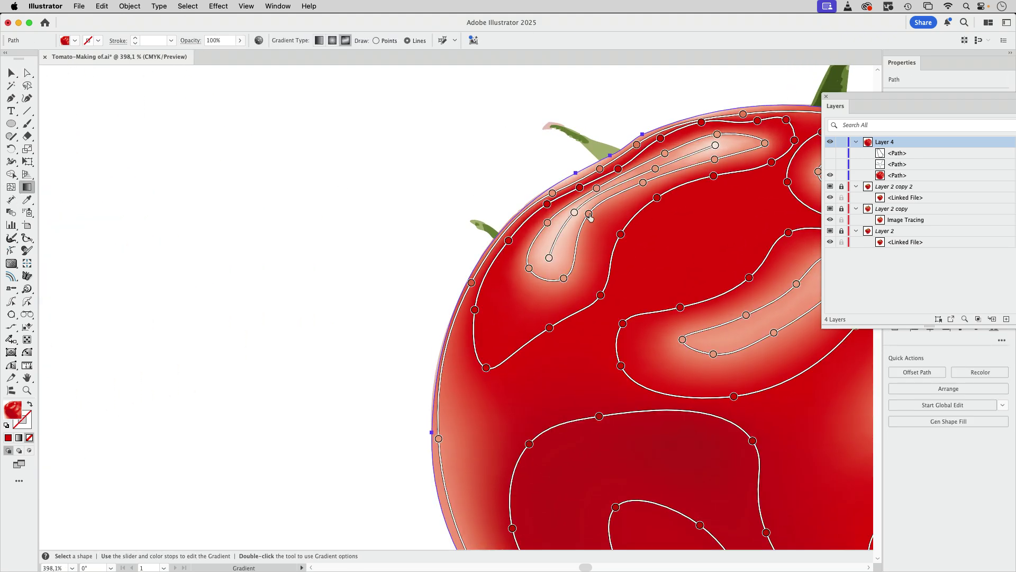
{"action": "left_click", "coordinate": [565, 282]}
{"action": "left_click_drag", "start_coordinate": [529, 268], "coordinate": [521, 279]}
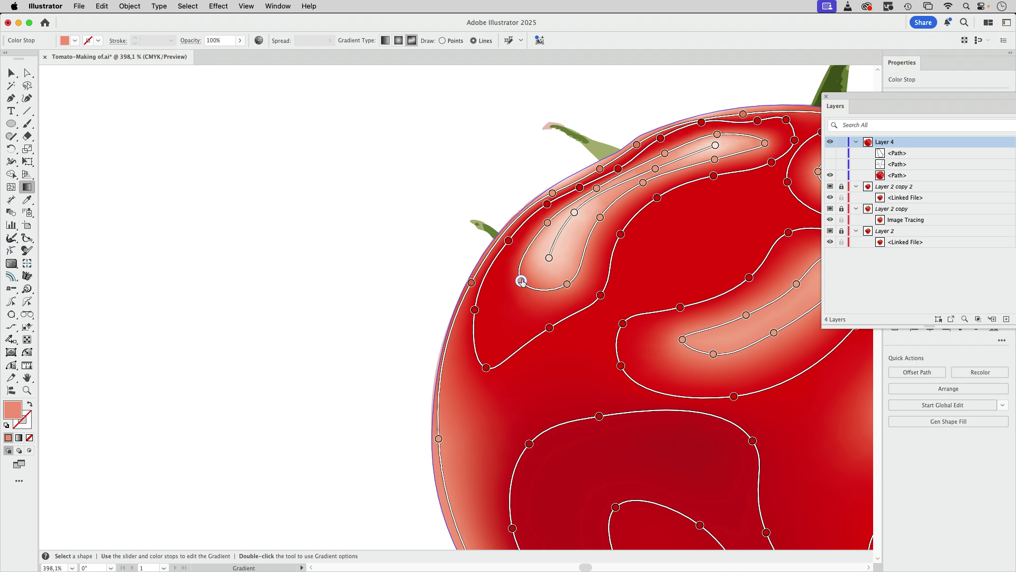
{"action": "left_click", "coordinate": [542, 223]}
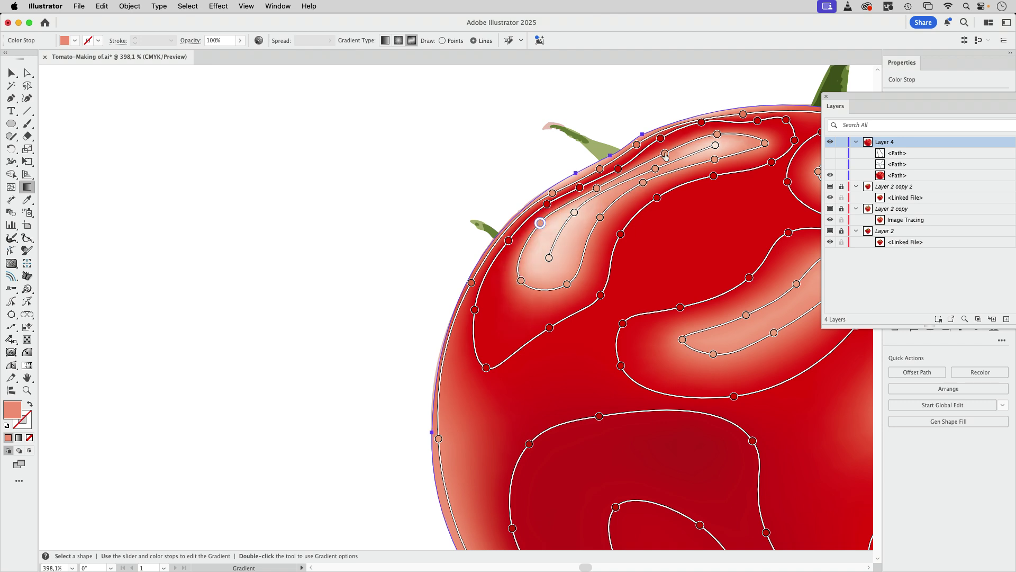
{"action": "left_click", "coordinate": [721, 132]}
{"action": "left_click_drag", "start_coordinate": [722, 134], "coordinate": [771, 141]}
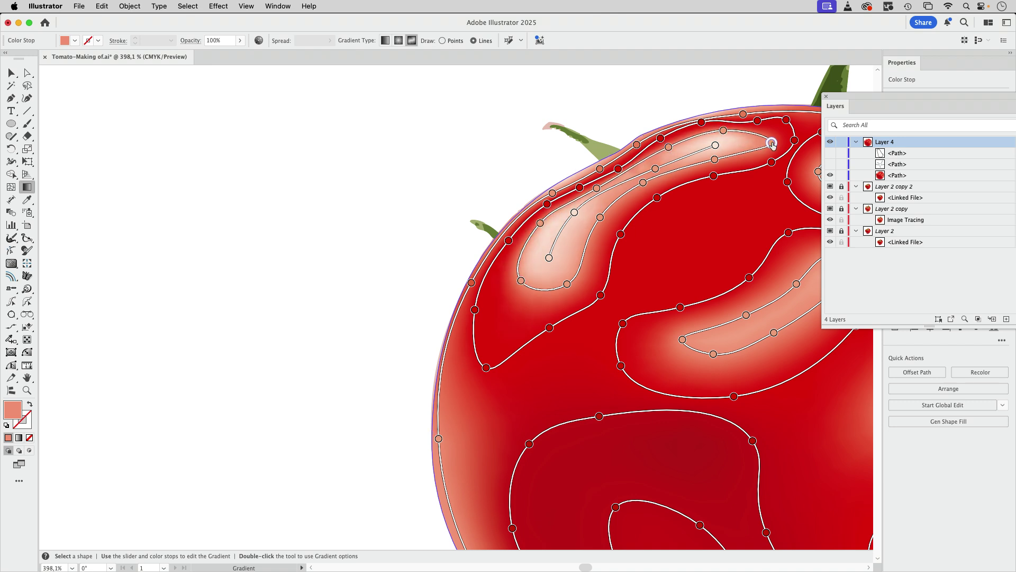
{"action": "left_click", "coordinate": [287, 177], "text": "super"}
Step: Set the lower-left dark gradient loop's outer stop to C 10, M 100, Y 100 and pull the loop's upper stops inward
{"action": "left_click_drag", "start_coordinate": [530, 193], "coordinate": [340, 220]}
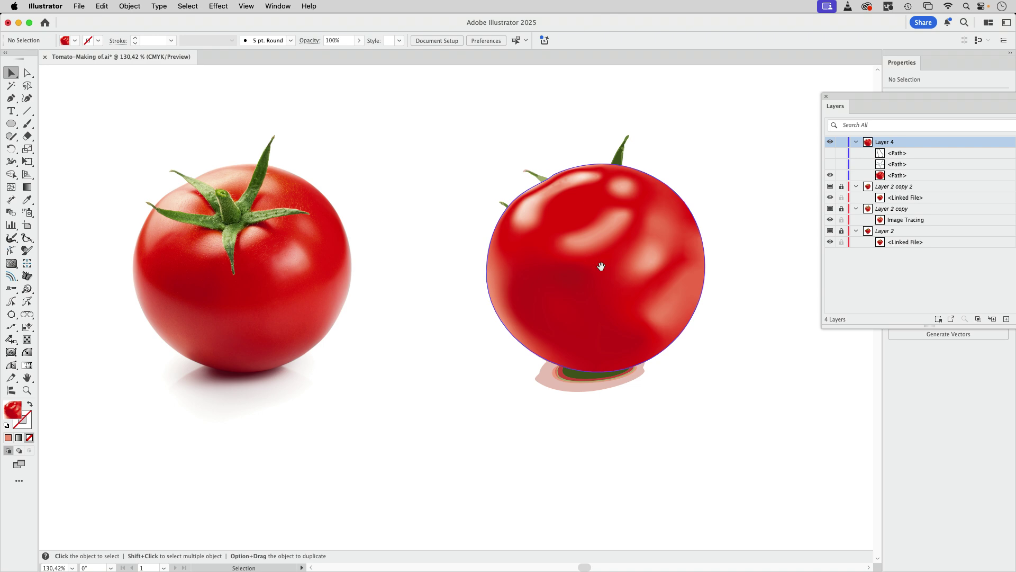
{"action": "left_click_drag", "start_coordinate": [601, 266], "coordinate": [492, 265]}
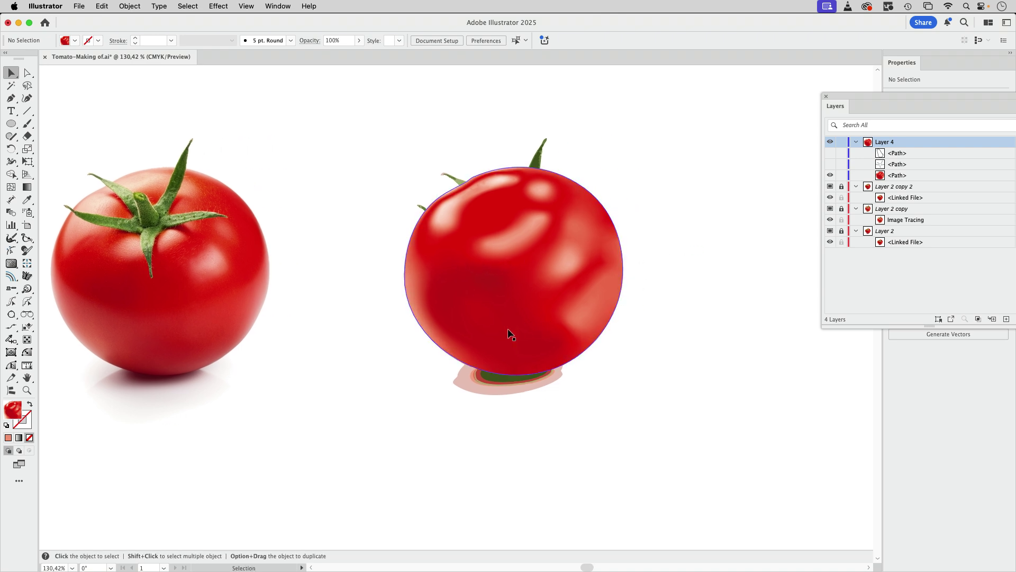
{"action": "left_click", "coordinate": [566, 338]}
{"action": "key", "text": "g"}
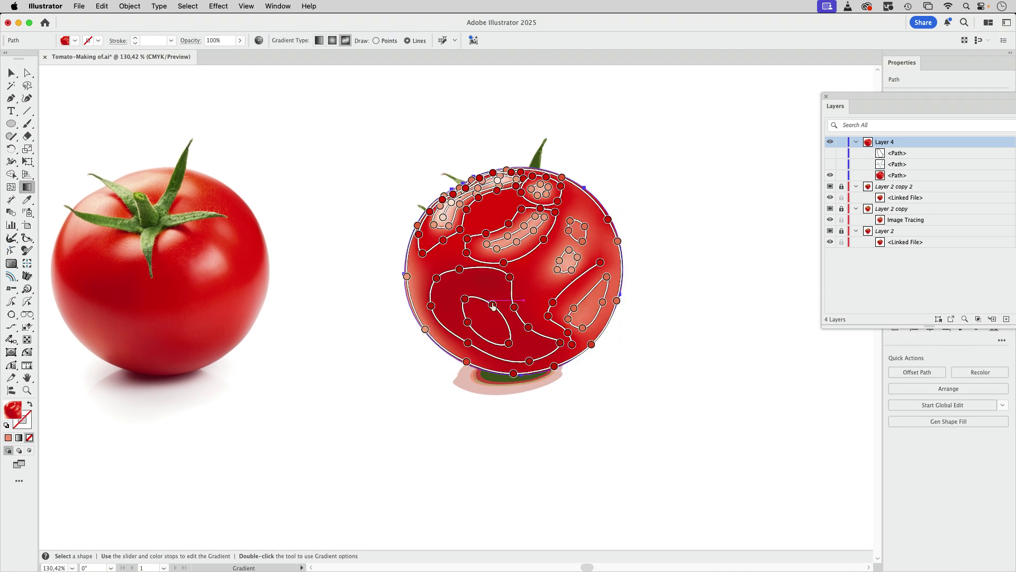
{"action": "double_click", "coordinate": [492, 305]}
{"action": "left_click", "coordinate": [459, 270]}
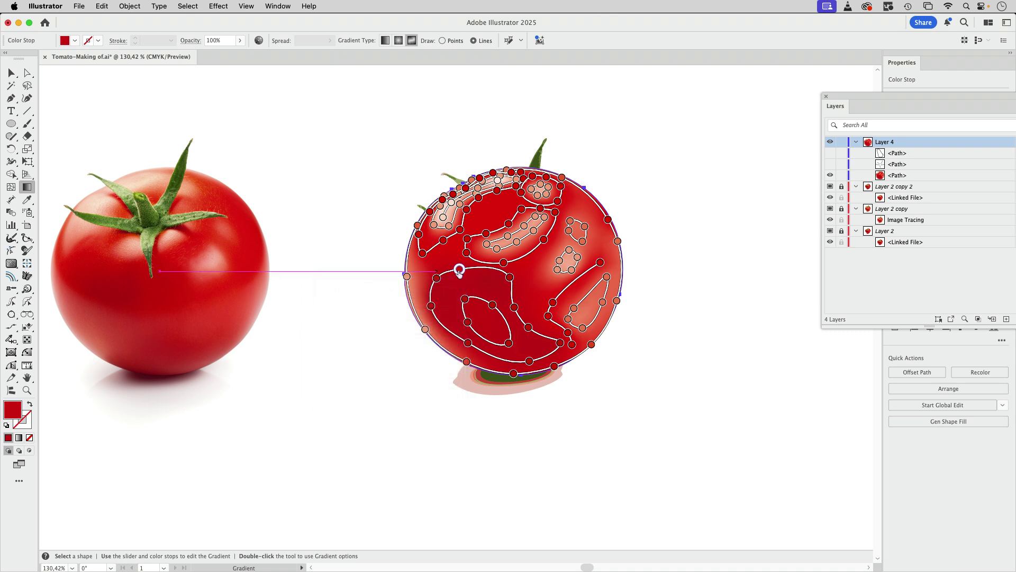
{"action": "double_click", "coordinate": [436, 278]}
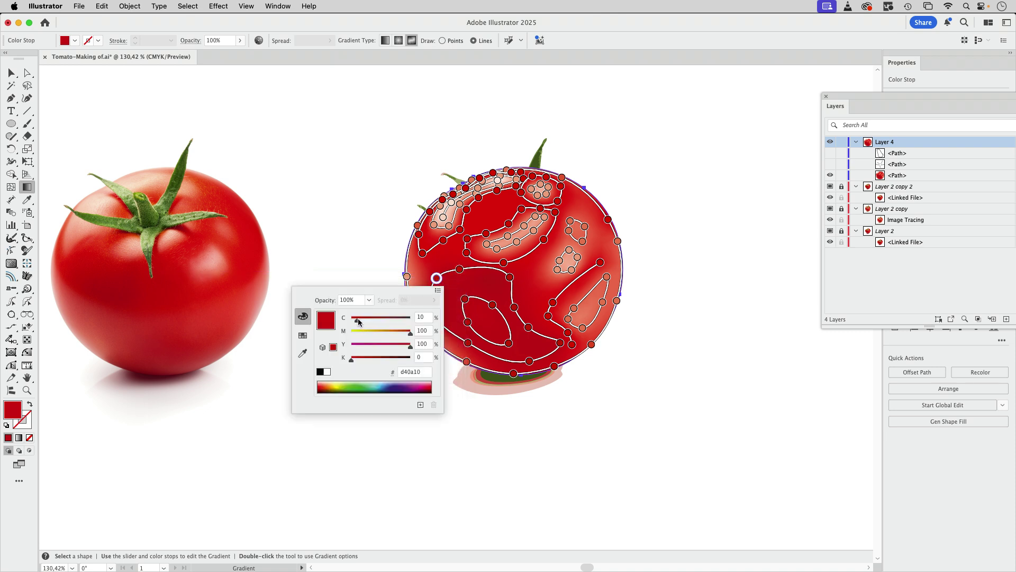
{"action": "left_click_drag", "start_coordinate": [465, 271], "coordinate": [438, 282]}
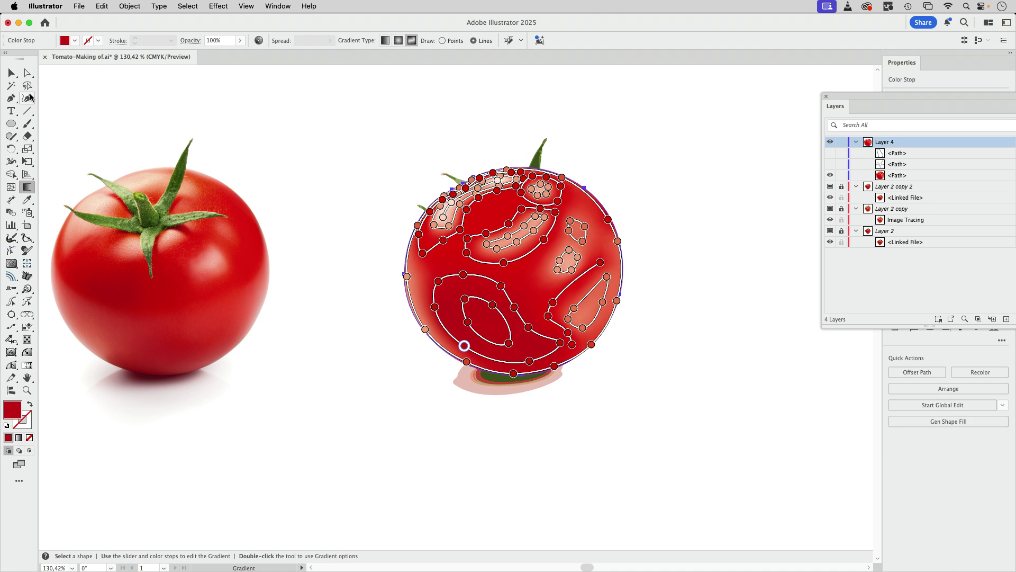
{"action": "left_click", "coordinate": [11, 73]}
{"action": "key", "text": "super+shift+a"}
{"action": "scroll", "coordinate": [509, 286], "scroll_direction": "up", "scroll_amount": 2}
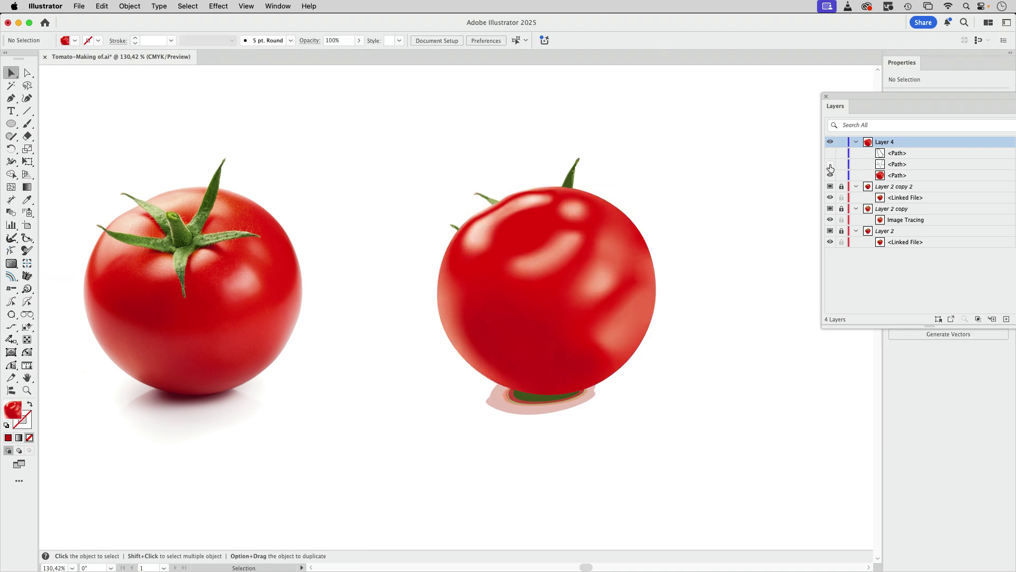
Step: Show the two hidden leaf and stem outline paths in Layer 4
{"action": "left_click", "coordinate": [830, 165]}
{"action": "left_click", "coordinate": [831, 154]}
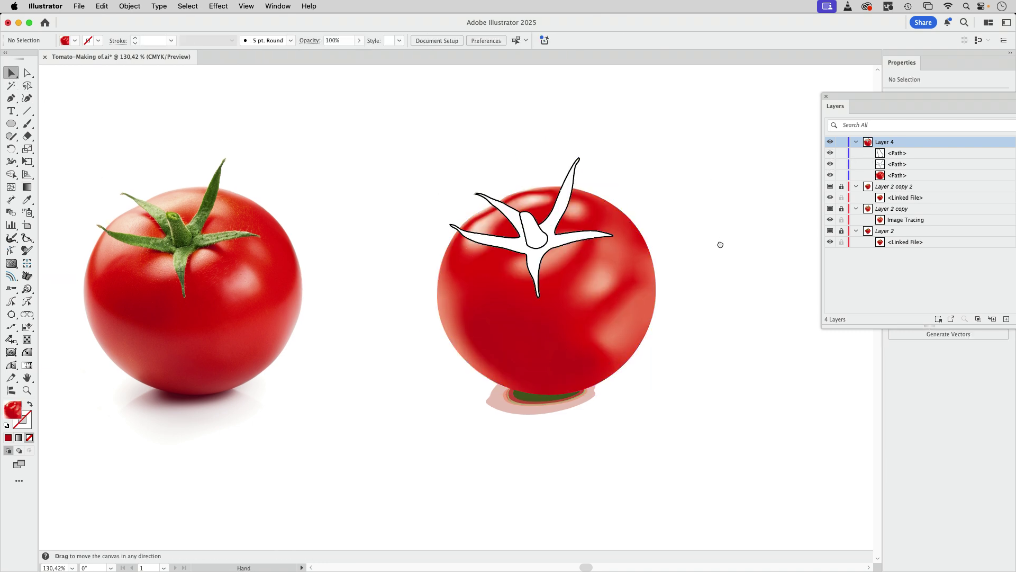
{"action": "scroll", "coordinate": [719, 243], "scroll_direction": "up", "scroll_amount": 2}
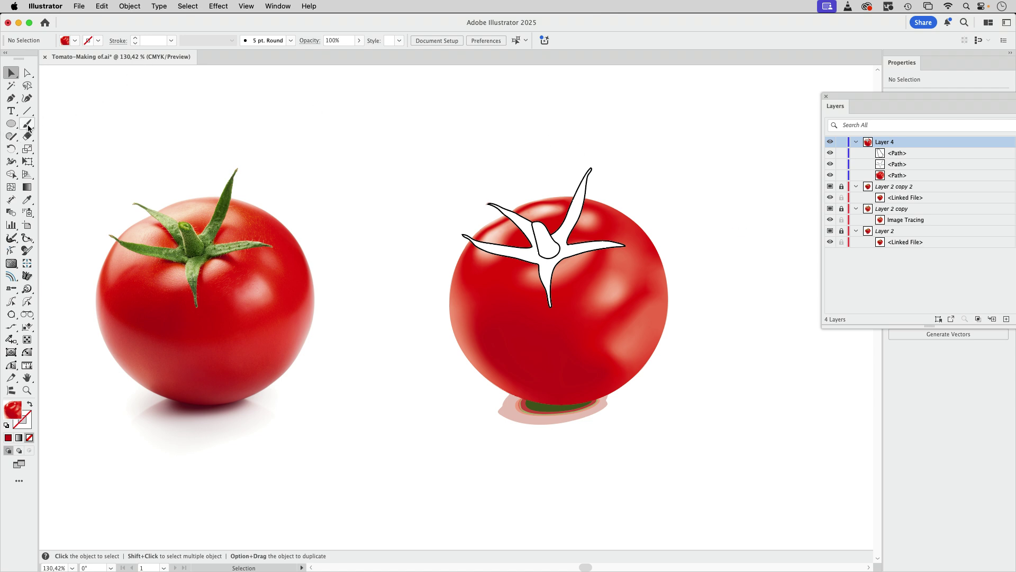
Step: Draw a freehand Pencil shadow shape about 16 × 10 mm between the two left leaves and fill it with pure red
{"action": "key", "text": "n"}
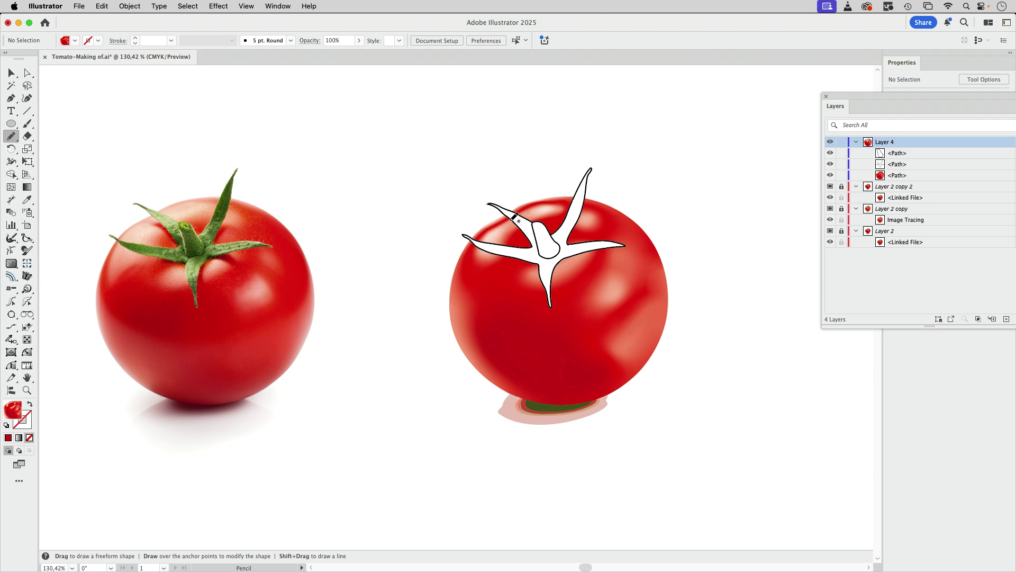
{"action": "mouse_move", "coordinate": [506, 224]}
{"action": "left_mouse_down"}
{"action": "mouse_move", "coordinate": [541, 245]}
{"action": "mouse_move", "coordinate": [524, 222]}
{"action": "left_mouse_up"}
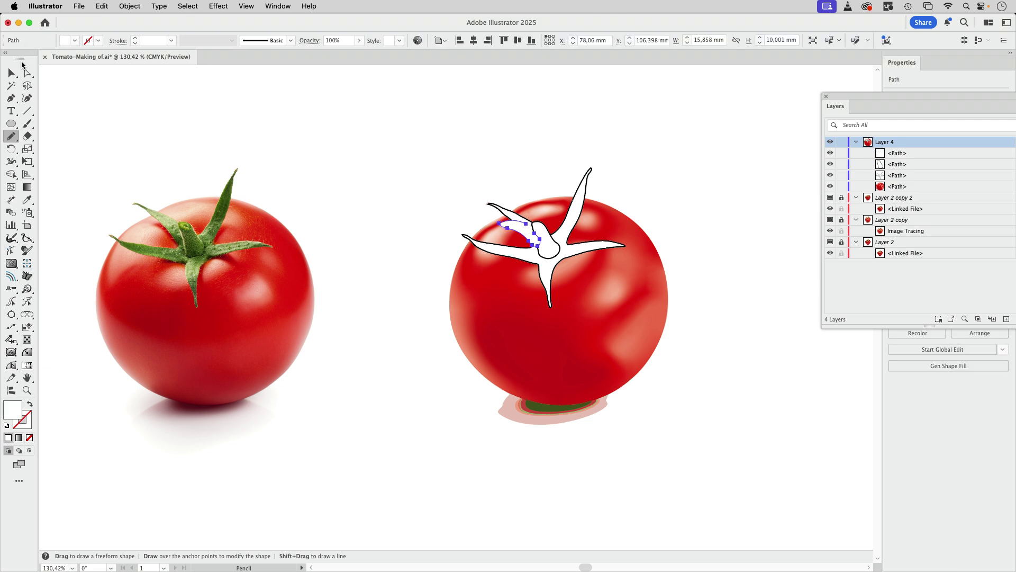
{"action": "left_click", "coordinate": [16, 72]}
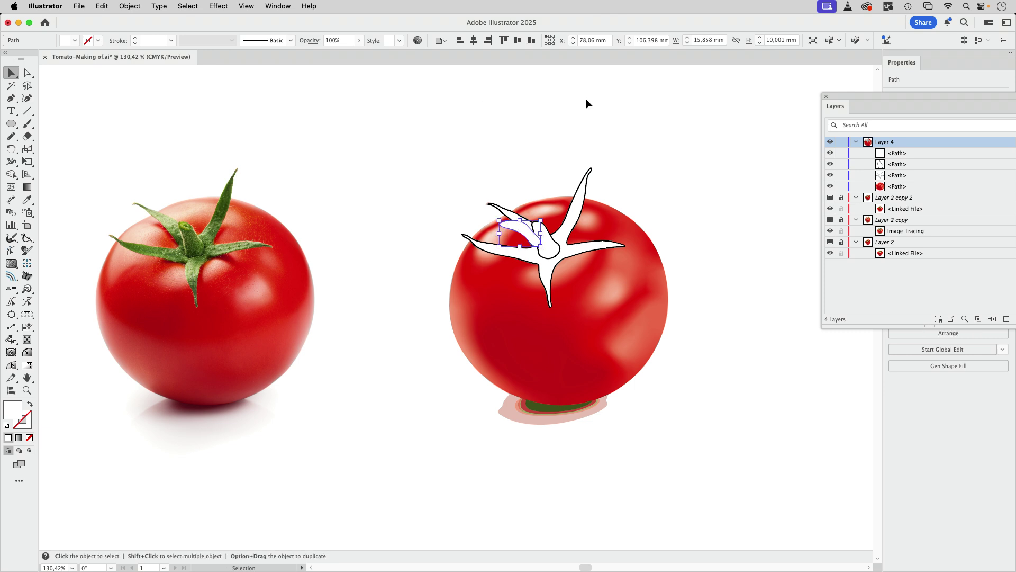
{"action": "left_click", "coordinate": [75, 40]}
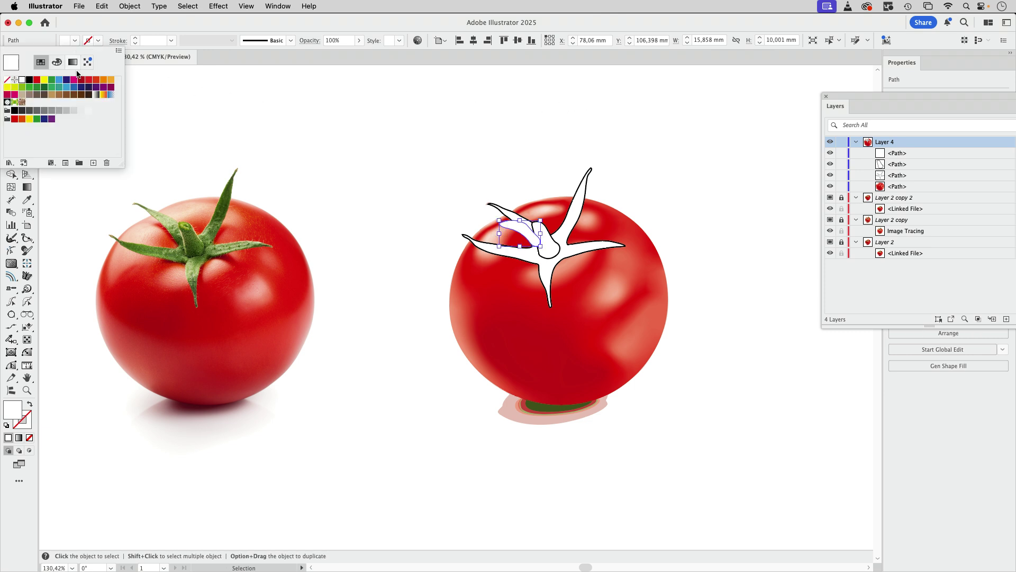
{"action": "left_click", "coordinate": [37, 80]}
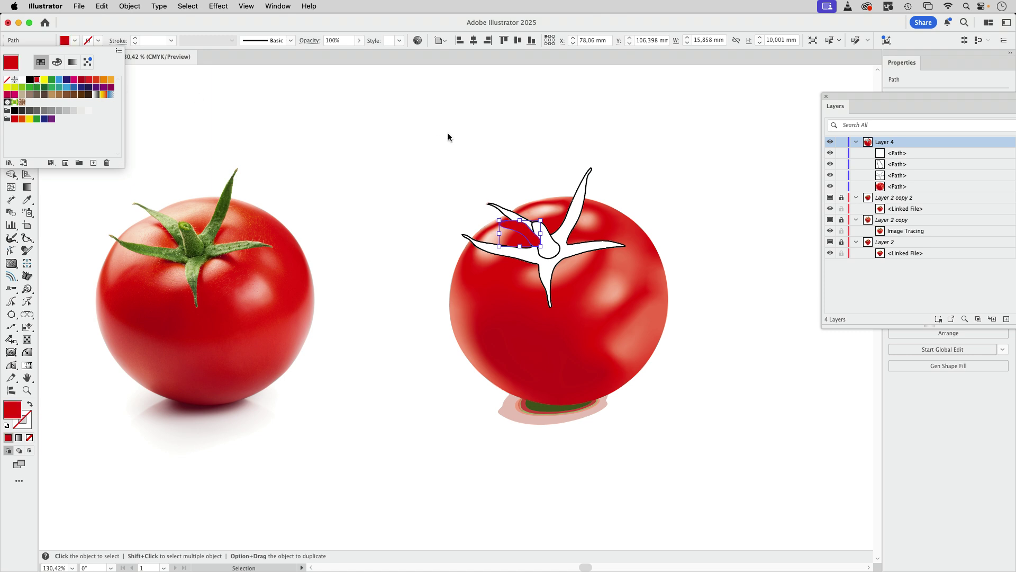
{"action": "left_click", "coordinate": [494, 142]}
{"action": "left_click", "coordinate": [424, 200]}
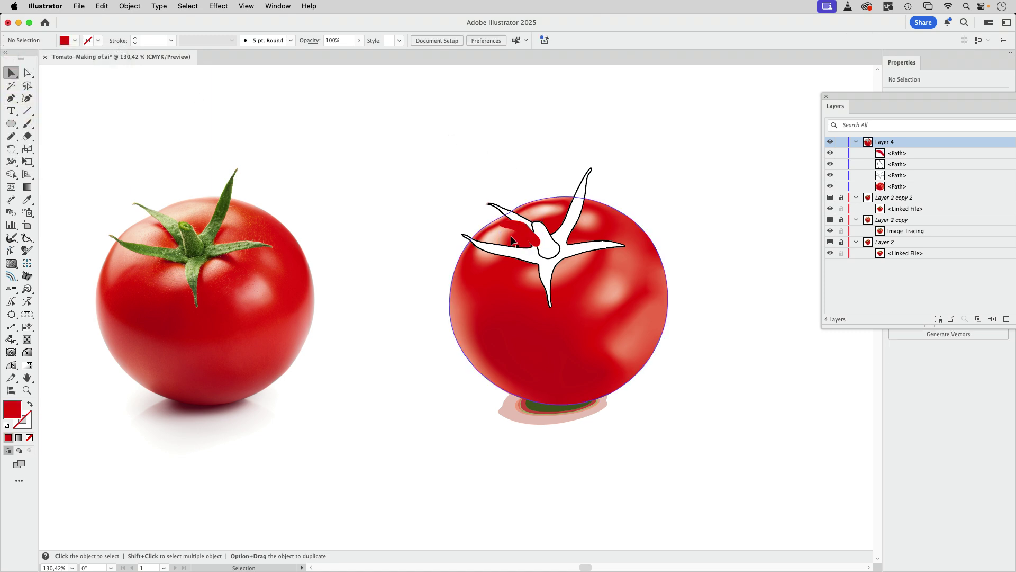
Step: Apply a Gaussian Blur with a radius of 8.223 pixels to the red shadow shape
{"action": "left_click", "coordinate": [513, 241]}
{"action": "left_click", "coordinate": [218, 6]}
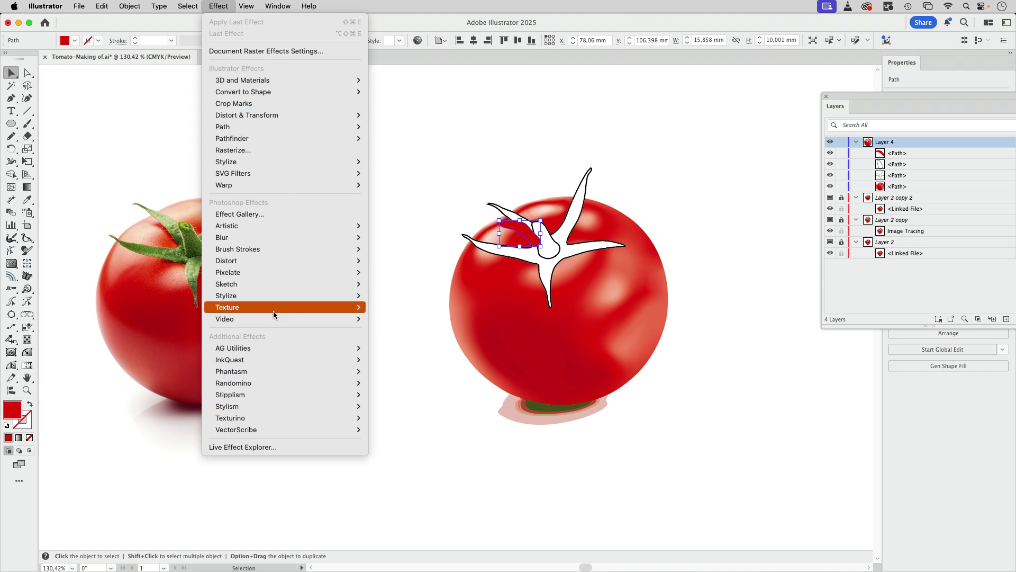
{"action": "left_click", "coordinate": [395, 238]}
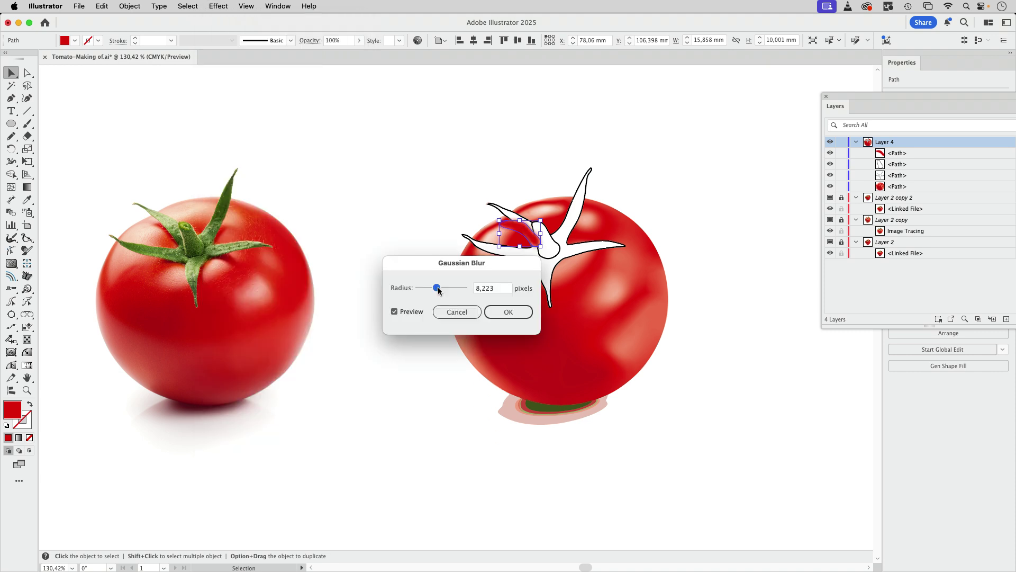
{"action": "left_click", "coordinate": [508, 311]}
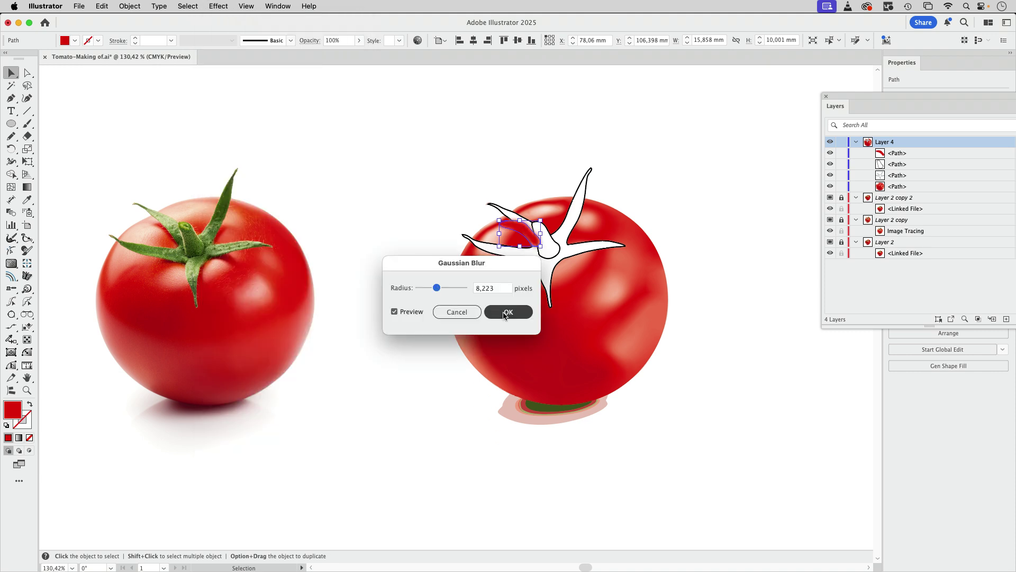
Step: Set the blurred shadow shape's blending mode to Multiply and send it backward beneath the leaf and stem paths
{"action": "left_click", "coordinate": [317, 41]}
{"action": "left_click", "coordinate": [228, 58]}
{"action": "left_click", "coordinate": [232, 95]}
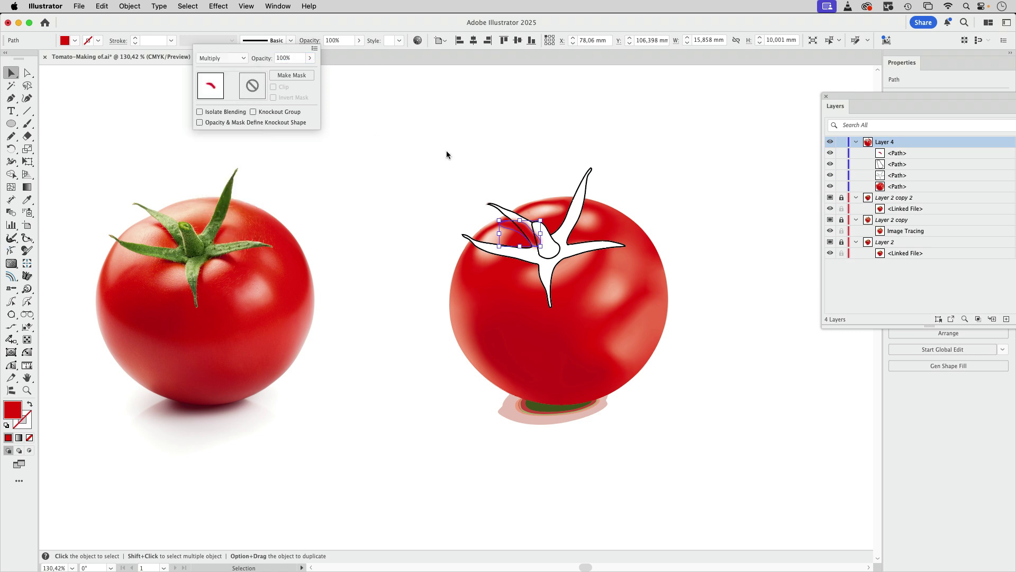
{"action": "left_click", "coordinate": [414, 178]}
{"action": "key", "text": "super+bracketleft"}
{"action": "key", "text": "super+bracketleft"}
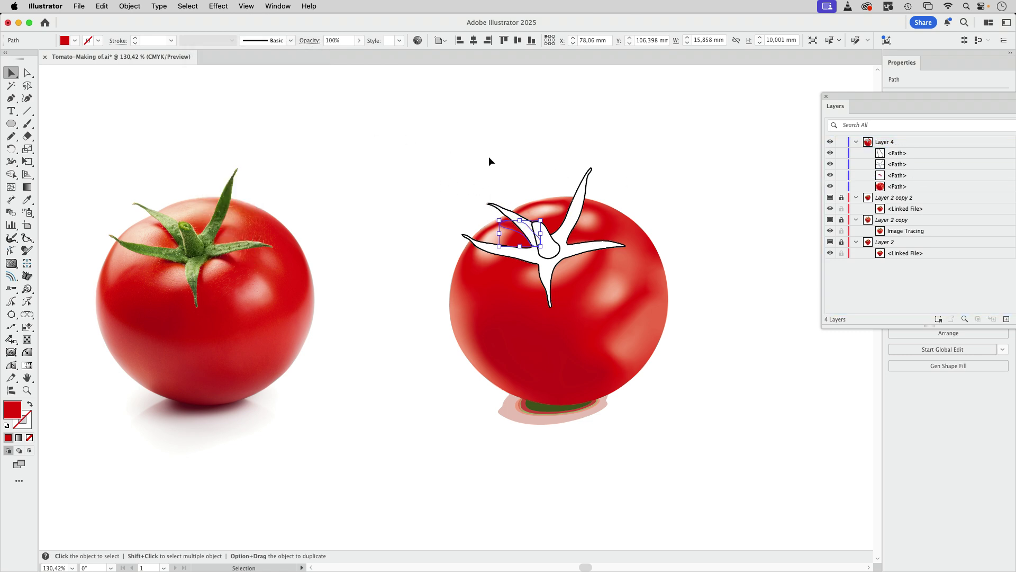
{"action": "left_click", "coordinate": [523, 169]}
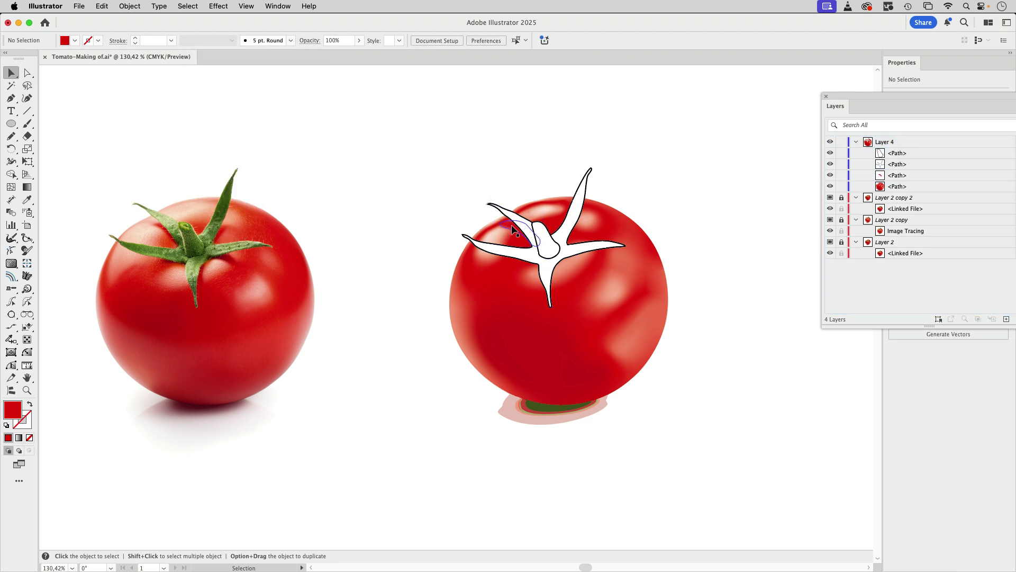
Step: Reposition the blurred shadow shape behind the stem and adjust its anchor points to about 15.3 × 8.7 mm
{"action": "left_click_drag", "start_coordinate": [513, 228], "coordinate": [515, 254]}
{"action": "scroll", "coordinate": [506, 209], "scroll_direction": "up", "scroll_amount": 5}
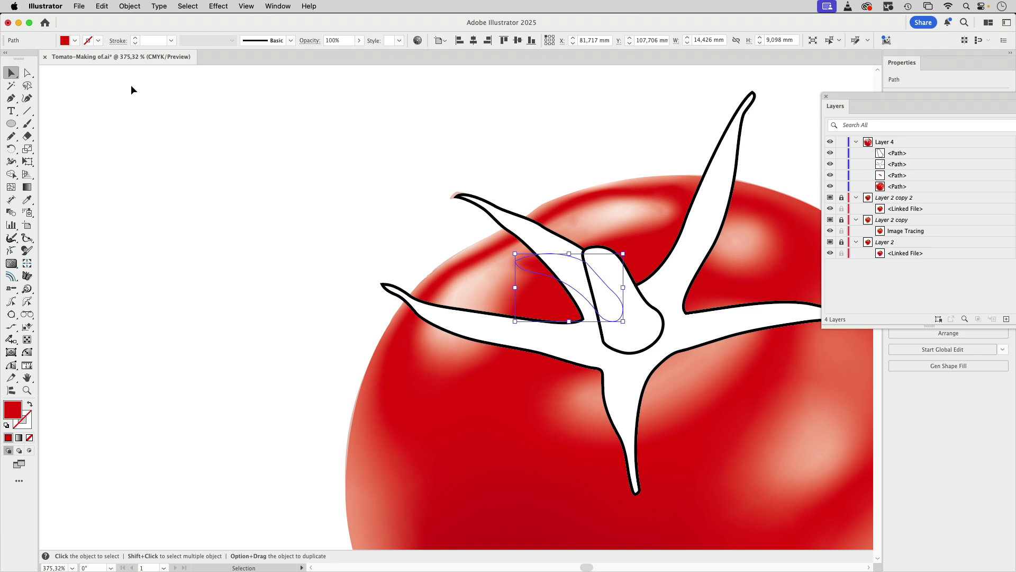
{"action": "left_click", "coordinate": [28, 73]}
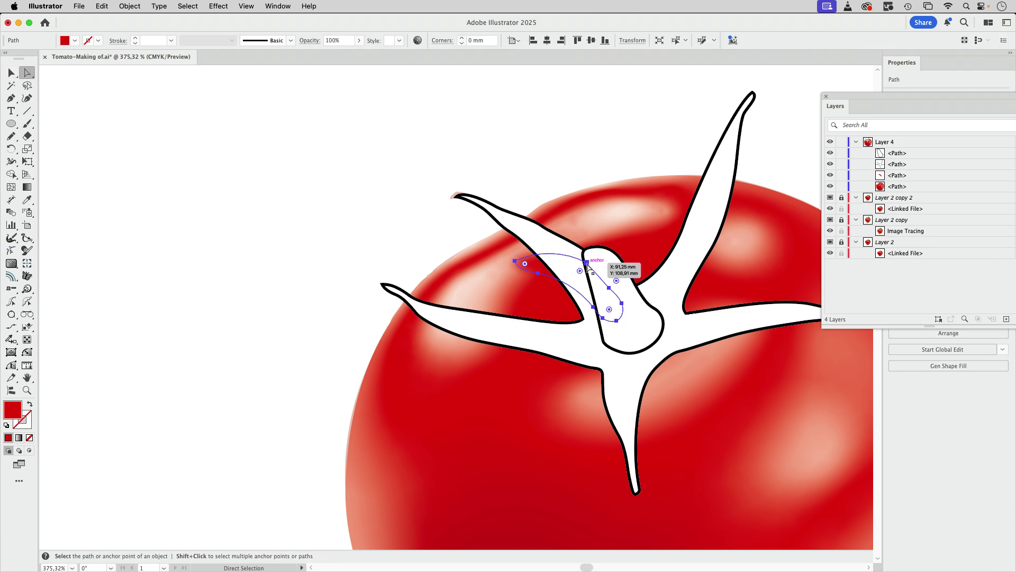
{"action": "key", "text": "super+shift+a"}
{"action": "key", "text": "super+0"}
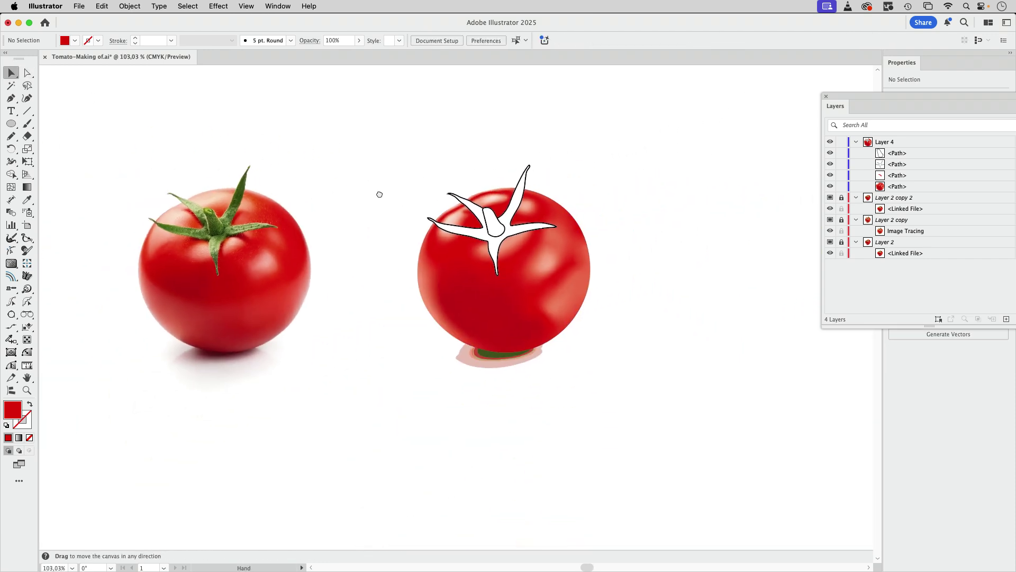
{"action": "left_click_drag", "start_coordinate": [380, 195], "coordinate": [340, 207]}
Step: Darken the fill of the blurred shadow between the two left leaves by setting its cyan to about 11%
{"action": "left_click", "coordinate": [438, 231]}
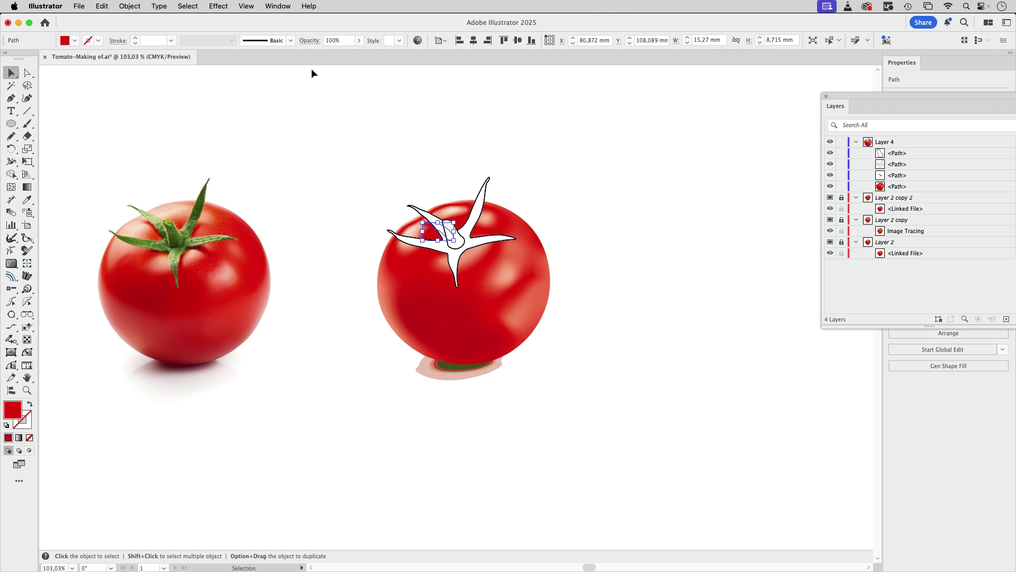
{"action": "left_click", "coordinate": [75, 41]}
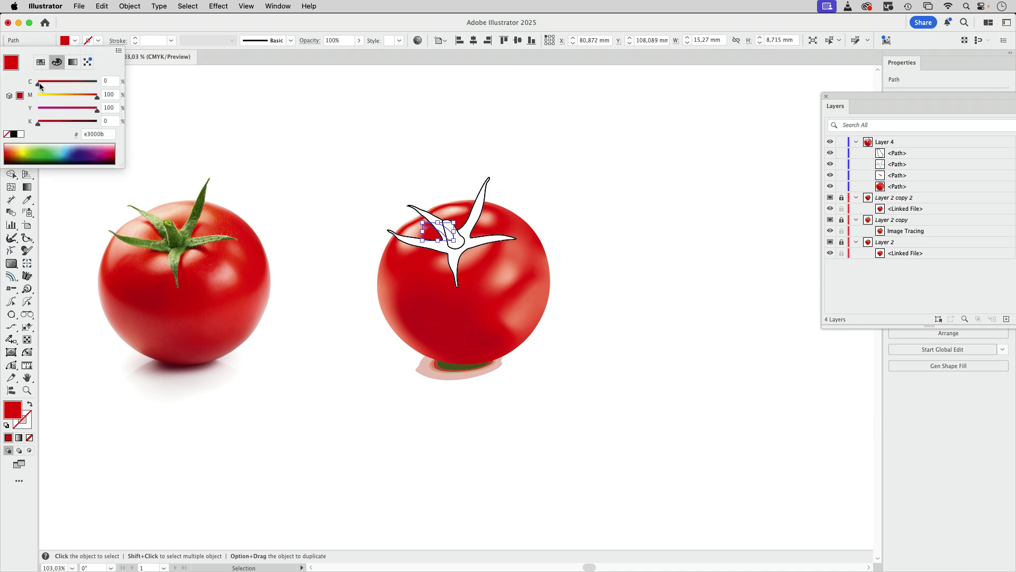
{"action": "left_click_drag", "start_coordinate": [40, 85], "coordinate": [45, 85]}
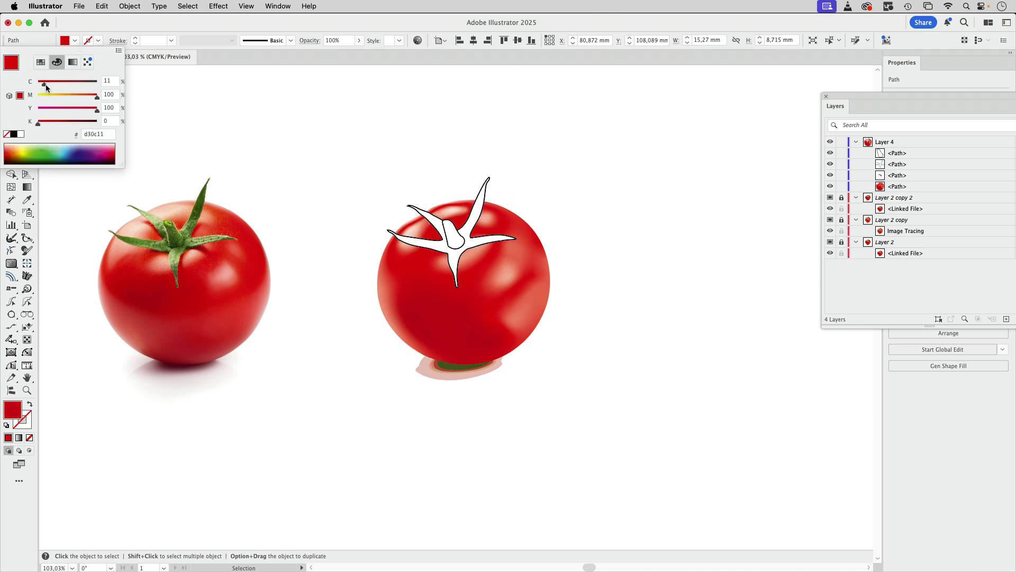
{"action": "left_click", "coordinate": [411, 159]}
{"action": "left_click", "coordinate": [432, 161]}
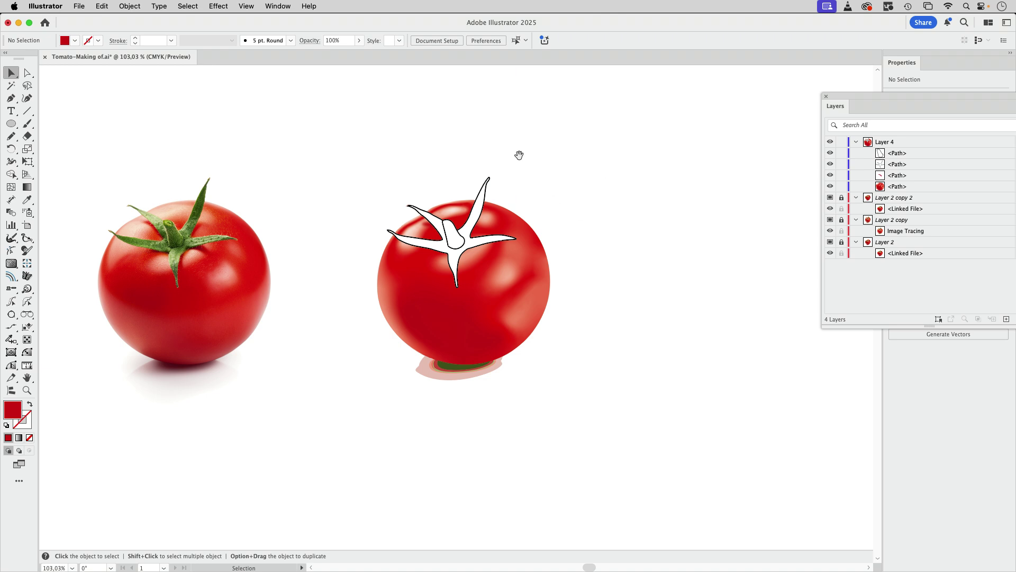
Step: Draw a freehand Pencil shadow about 14.5 × 5.6 mm under the lower left leaf and copy the existing blurred shadow's appearance onto it
{"action": "left_click", "coordinate": [11, 136]}
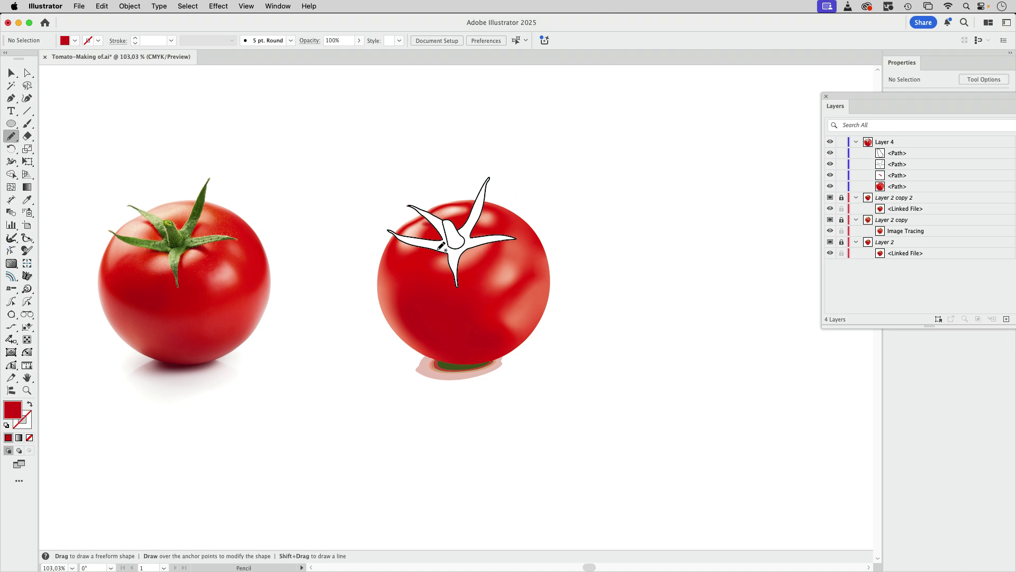
{"action": "mouse_move", "coordinate": [434, 247]}
{"action": "left_mouse_down"}
{"action": "mouse_move", "coordinate": [427, 258]}
{"action": "mouse_move", "coordinate": [457, 250]}
{"action": "left_mouse_up"}
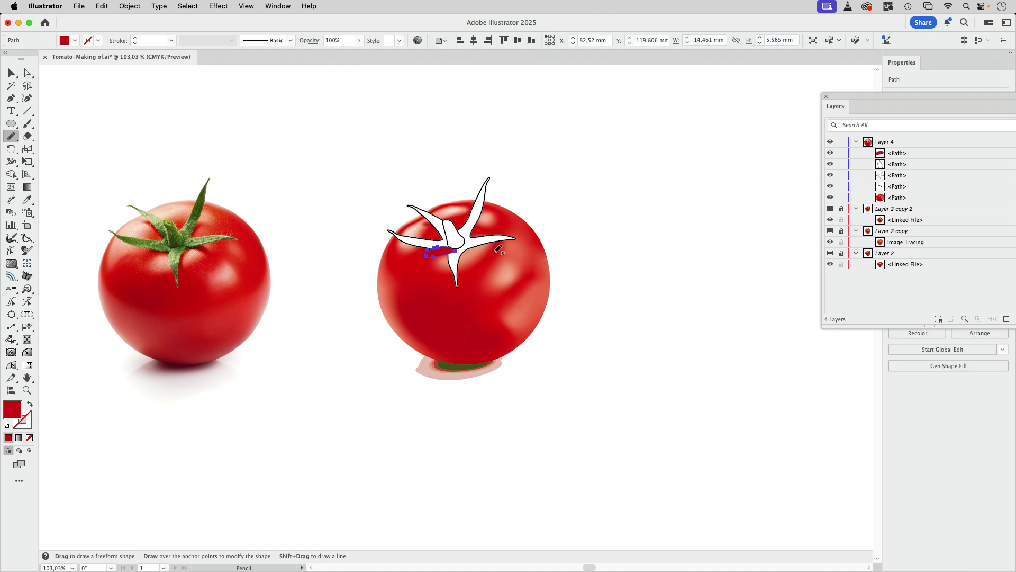
{"action": "left_click", "coordinate": [27, 199]}
{"action": "left_click", "coordinate": [430, 221]}
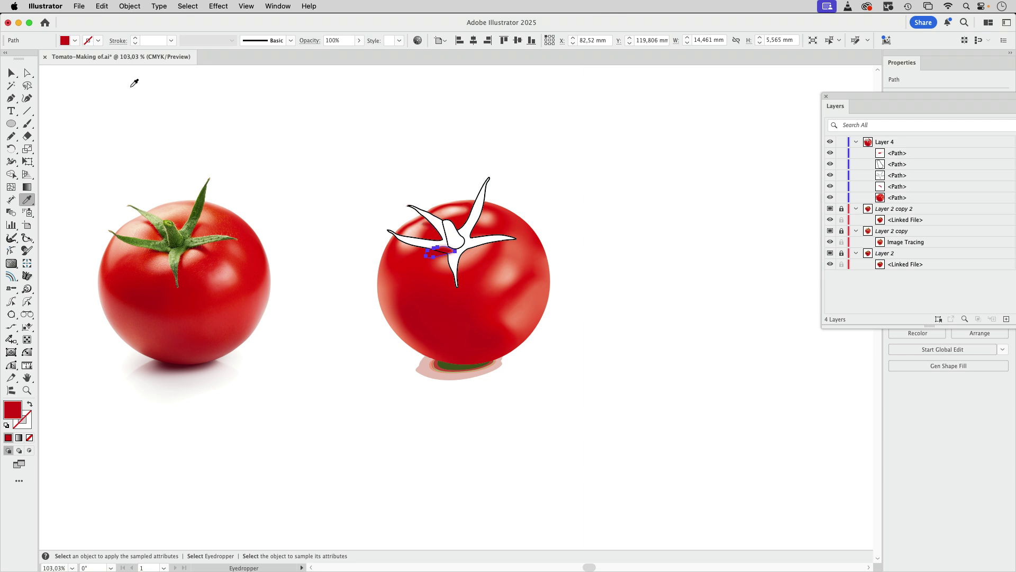
Step: Move the lower left leaf's shadow beneath the leaf and stem paths and darken its red fill with slightly more cyan
{"action": "left_click", "coordinate": [7, 68]}
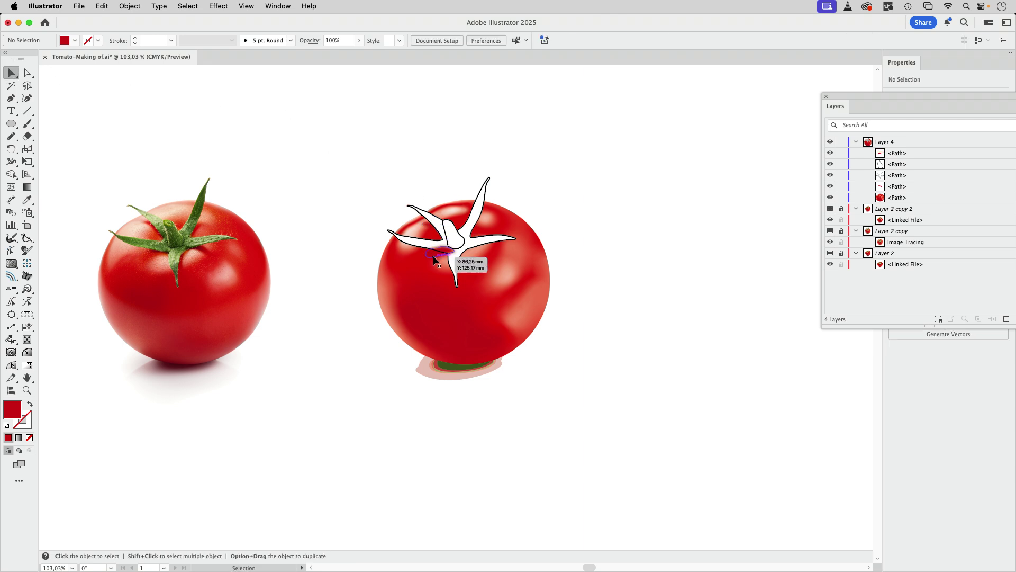
{"action": "left_click_drag", "start_coordinate": [917, 151], "coordinate": [872, 186]}
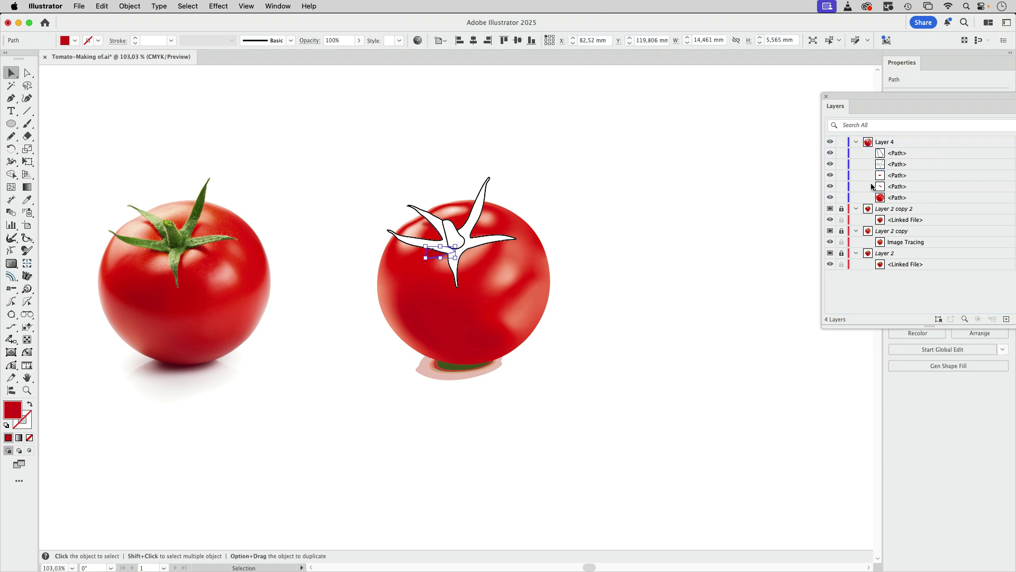
{"action": "left_click", "coordinate": [74, 42]}
{"action": "left_click_drag", "start_coordinate": [49, 86], "coordinate": [51, 87]}
{"action": "left_click", "coordinate": [387, 158]}
{"action": "left_click", "coordinate": [411, 161]}
Step: Give the freehand shadow of about 10.6 × 6.9 mm under the right leaf the blurred shadow appearance and move it beneath the leaf paths
{"action": "key", "text": "super+f"}
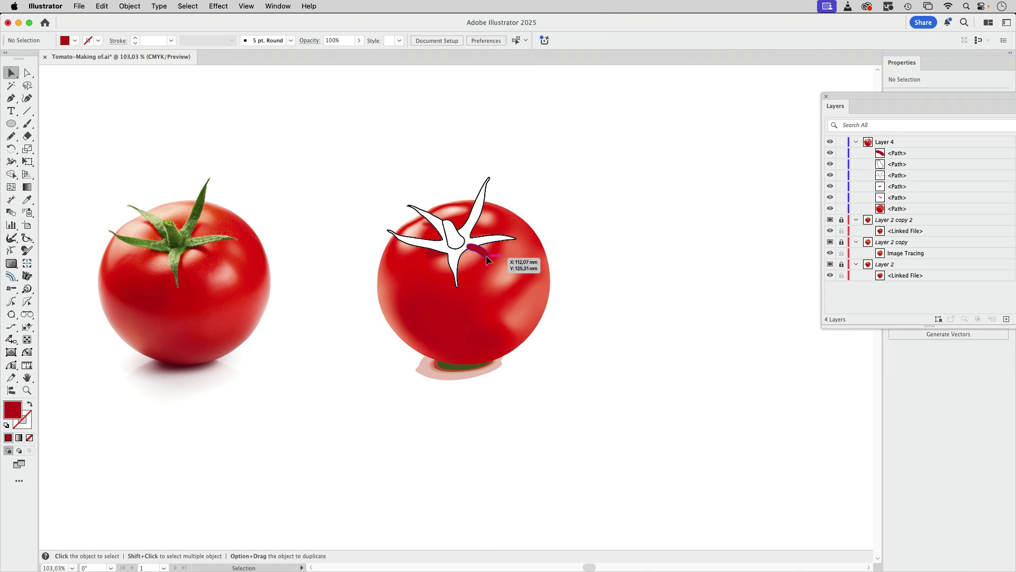
{"action": "key", "text": "i"}
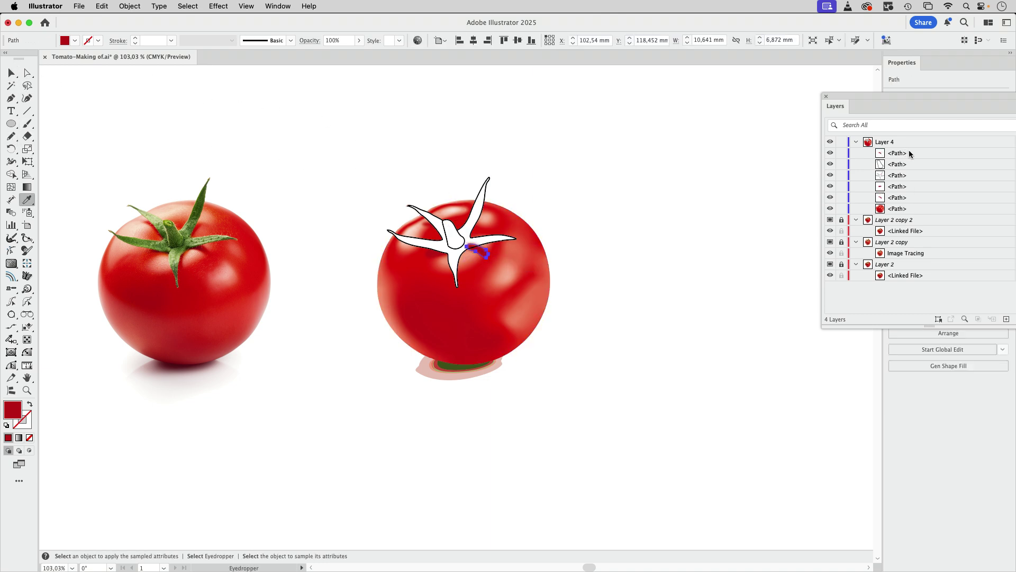
{"action": "left_click_drag", "start_coordinate": [910, 154], "coordinate": [911, 181]}
{"action": "left_click", "coordinate": [14, 73]}
{"action": "left_click", "coordinate": [334, 127]}
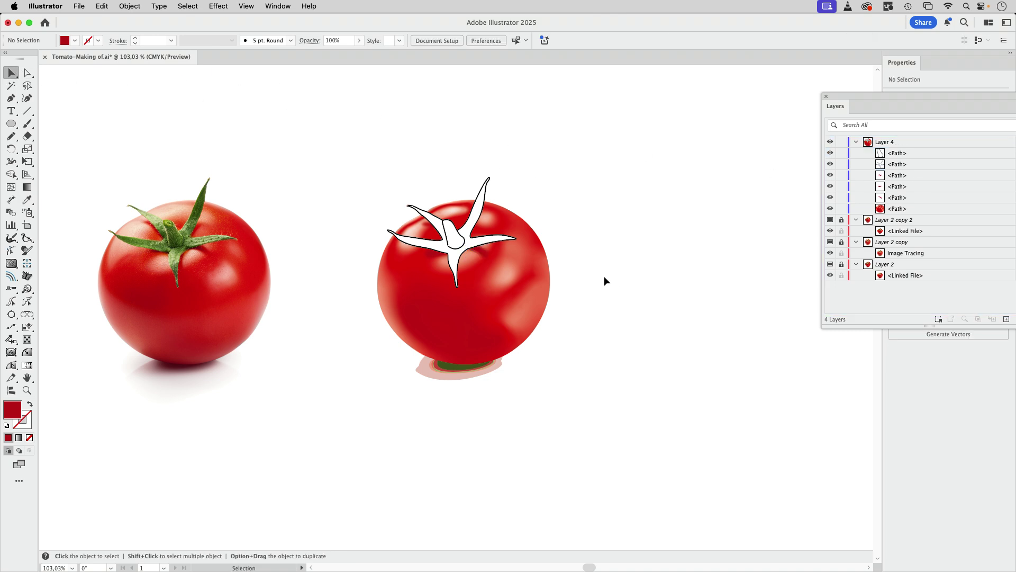
Step: Reshape the small shadow under the right leaf by moving its lower part upward, closer to the leaf
{"action": "scroll", "coordinate": [495, 233], "scroll_direction": "up", "scroll_amount": 5}
{"action": "left_click", "coordinate": [439, 307]}
{"action": "left_click_drag", "start_coordinate": [483, 339], "coordinate": [475, 305]}
{"action": "left_click", "coordinate": [724, 288]}
{"action": "scroll", "coordinate": [710, 312], "scroll_direction": "down", "scroll_amount": 4}
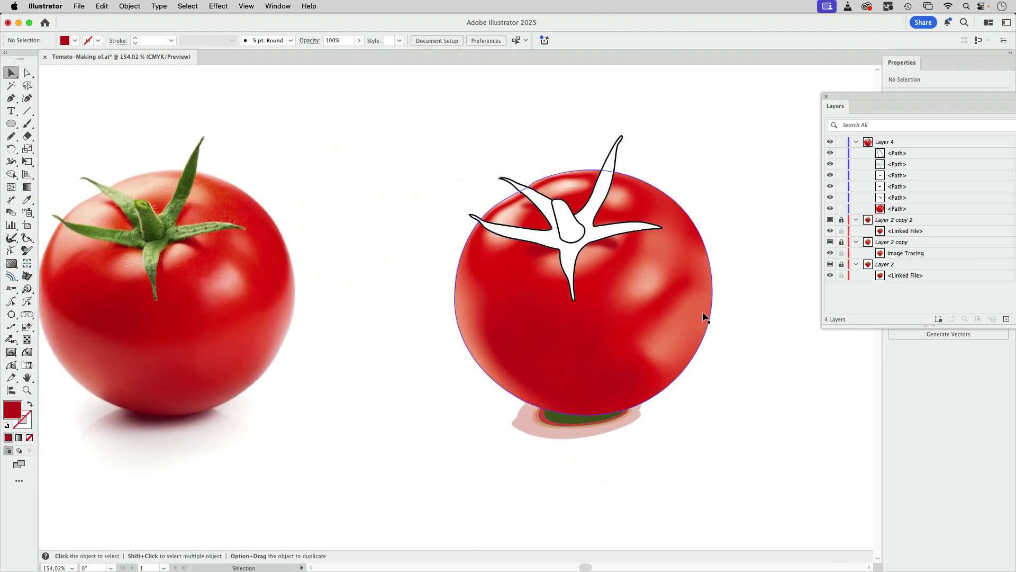
Step: Draw a larger freehand Pencil shadow about 19.2 × 8 mm from the stem along the right leaf, with the blurred shadow appearance
{"action": "left_click", "coordinate": [11, 136]}
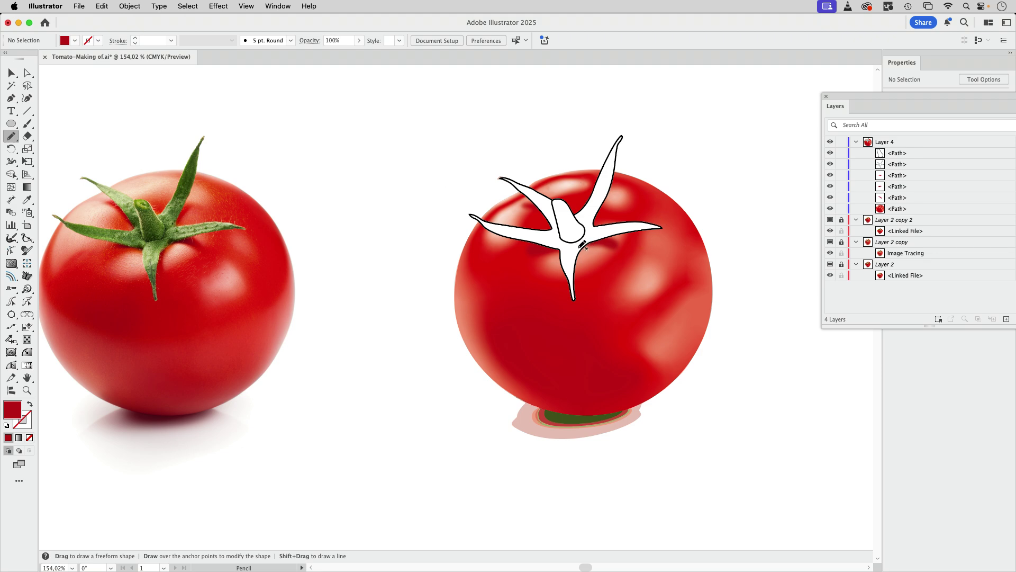
{"action": "mouse_move", "coordinate": [580, 246]}
{"action": "left_mouse_down"}
{"action": "mouse_move", "coordinate": [636, 256]}
{"action": "mouse_move", "coordinate": [590, 233]}
{"action": "left_mouse_up"}
{"action": "key", "text": "v"}
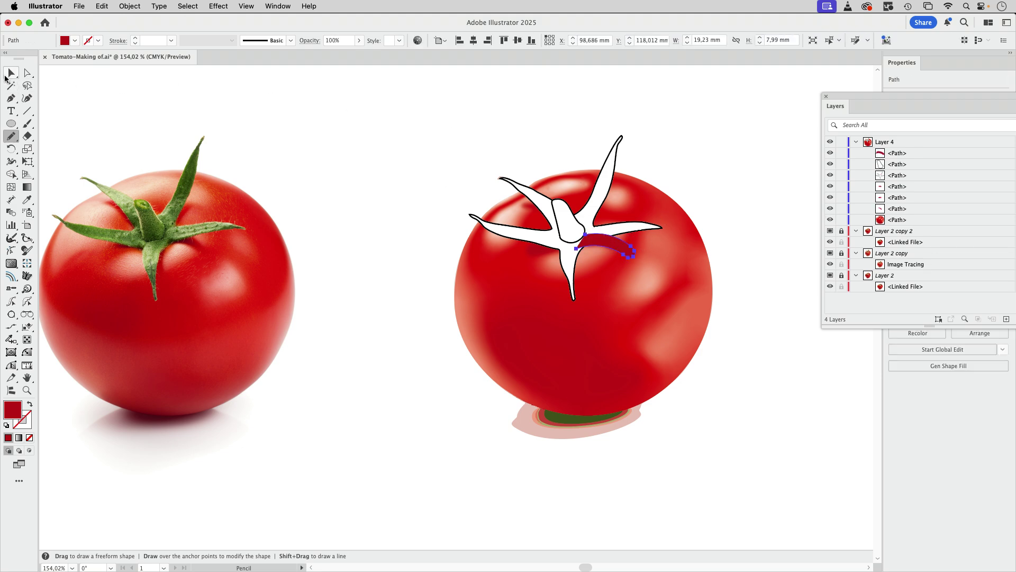
{"action": "key", "text": "super+z"}
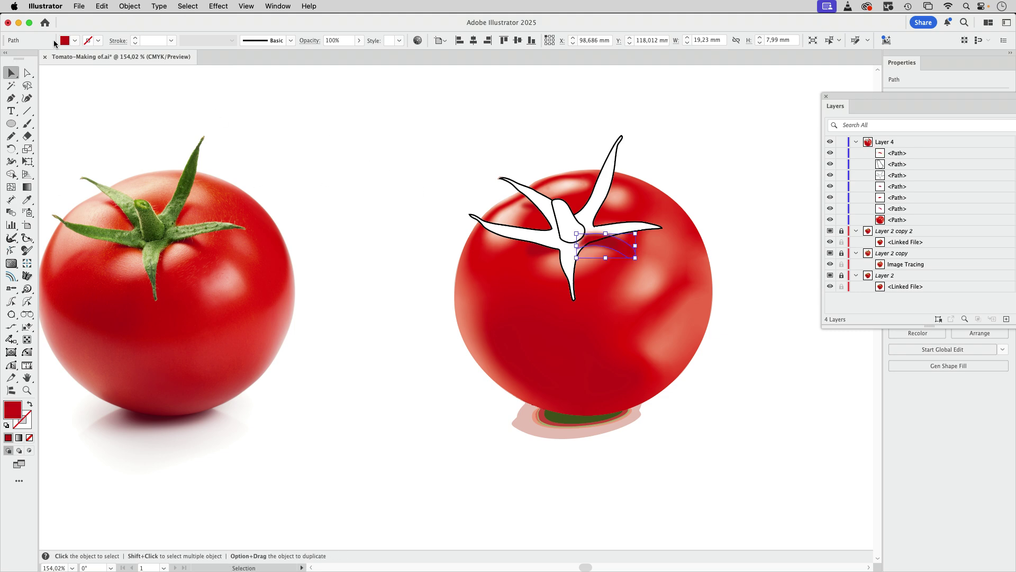
Step: Set the larger right shadow's fill to about 7% cyan with full magenta and yellow, and move it beneath the leaf and stem paths
{"action": "left_click", "coordinate": [77, 43]}
{"action": "left_click", "coordinate": [75, 42]}
{"action": "left_click", "coordinate": [75, 43]}
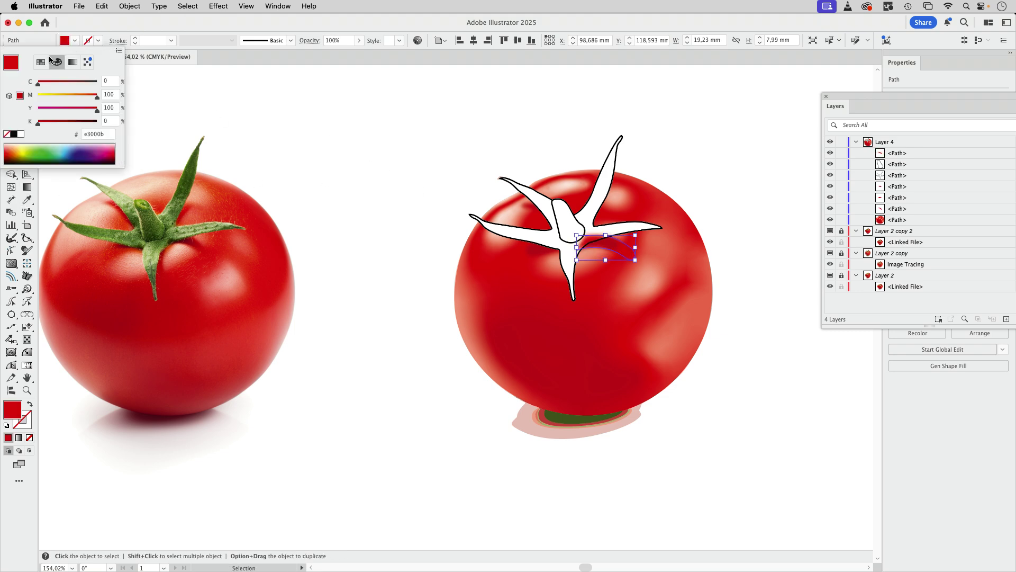
{"action": "left_click_drag", "start_coordinate": [41, 83], "coordinate": [43, 85]}
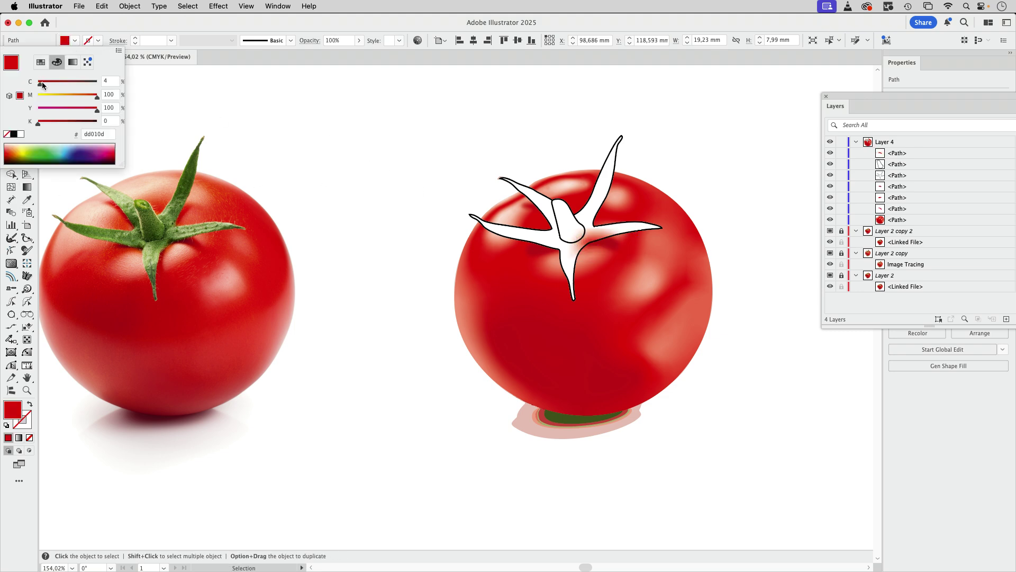
{"action": "left_click", "coordinate": [152, 84]}
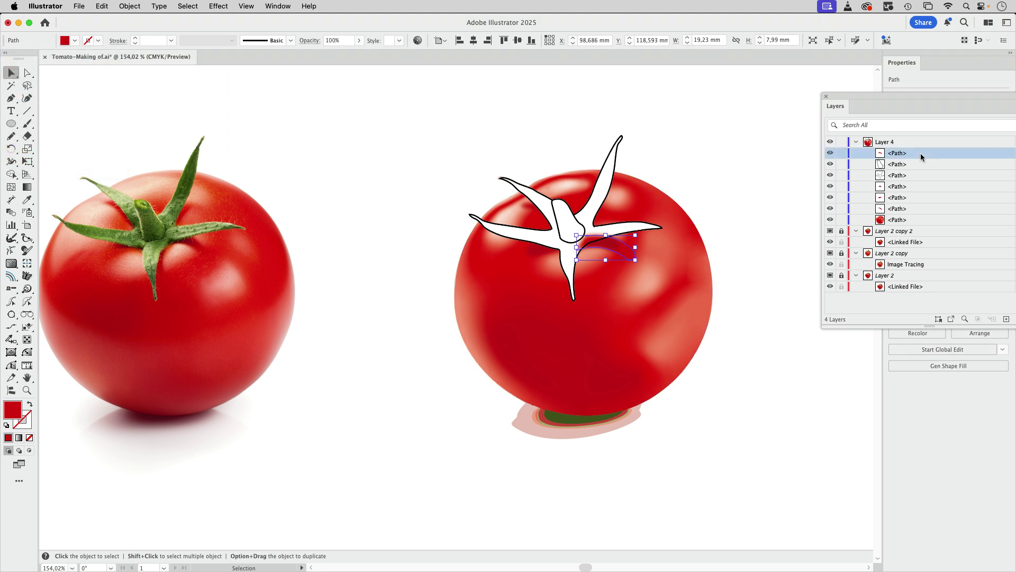
{"action": "left_click_drag", "start_coordinate": [920, 154], "coordinate": [919, 203]}
{"action": "left_click", "coordinate": [676, 253]}
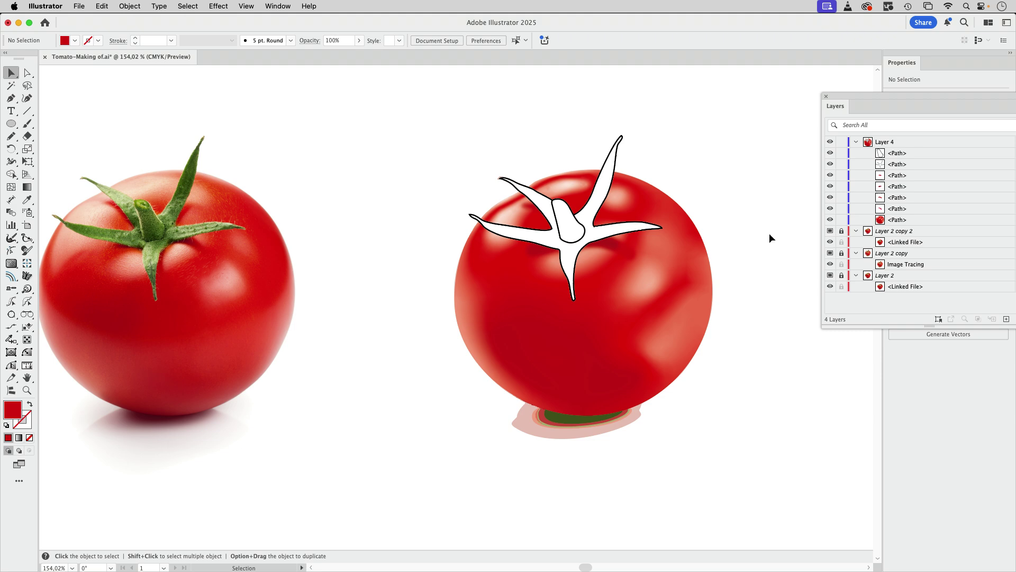
Step: Increase the larger right shadow's Gaussian Blur radius to 15.956 pixels
{"action": "left_click", "coordinate": [733, 196], "text": "alt+super"}
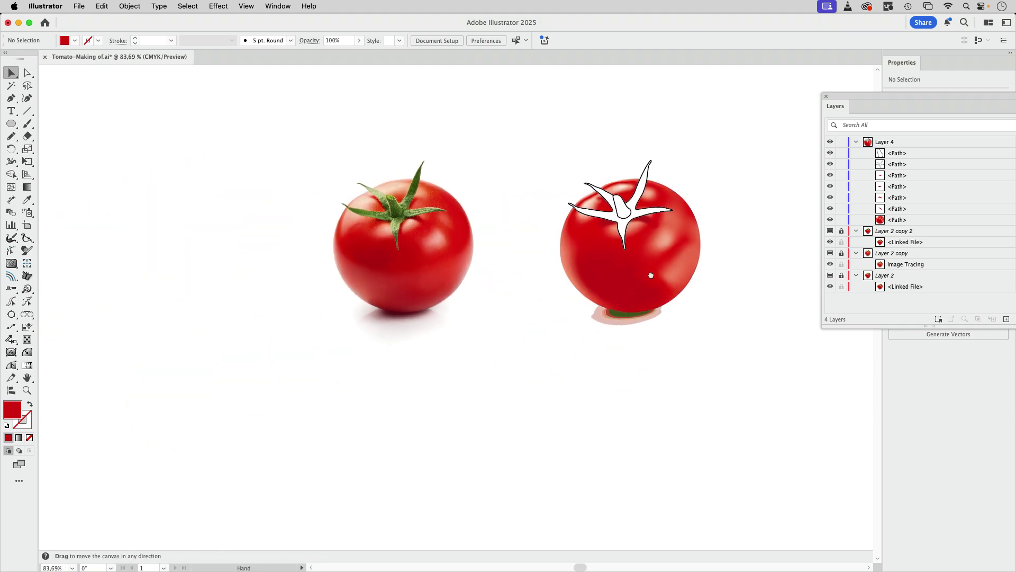
{"action": "left_click", "coordinate": [512, 224]}
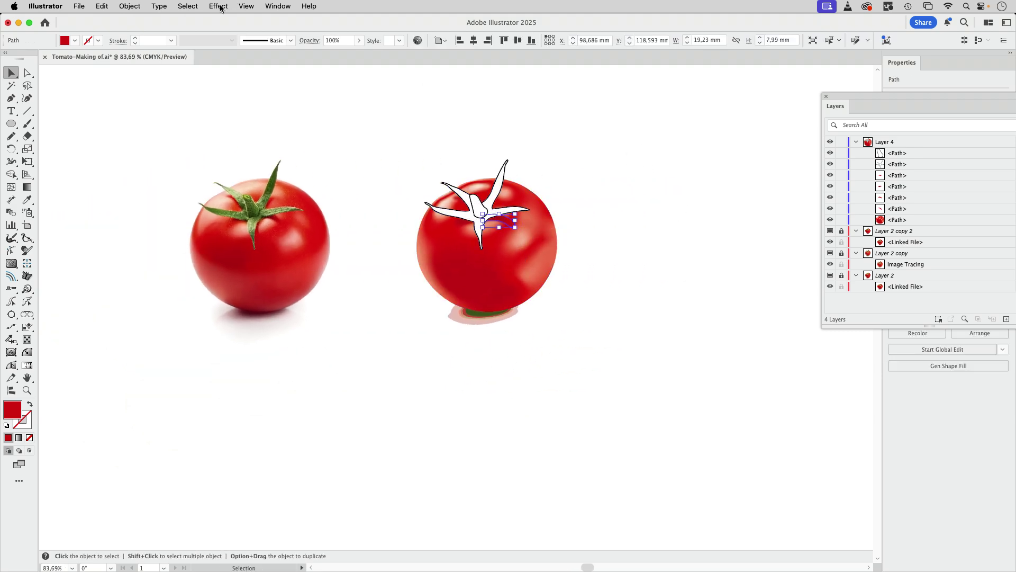
{"action": "left_click_drag", "start_coordinate": [914, 94], "coordinate": [697, 68]}
{"action": "left_click", "coordinate": [914, 226]}
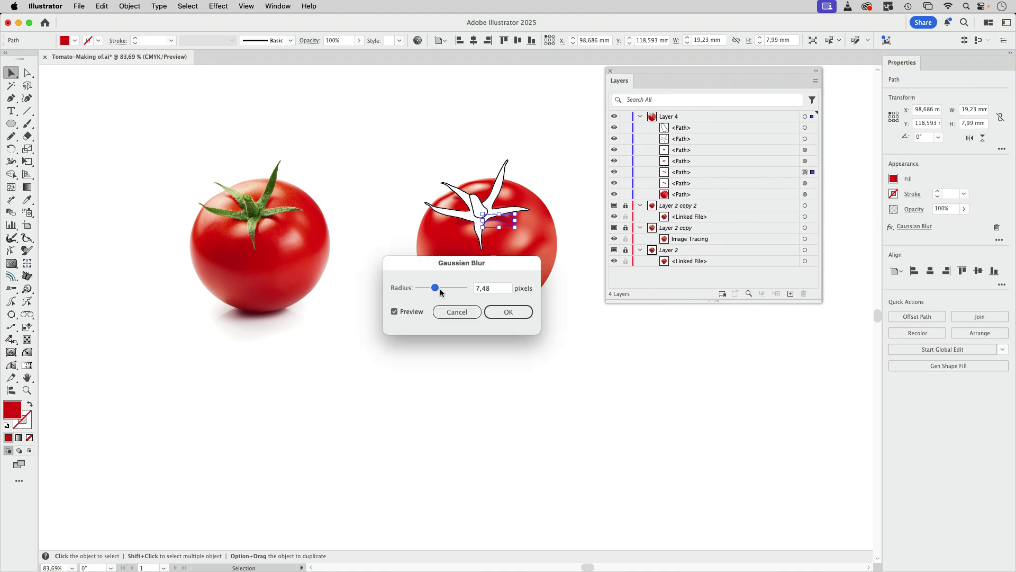
{"action": "left_click_drag", "start_coordinate": [435, 288], "coordinate": [443, 290]}
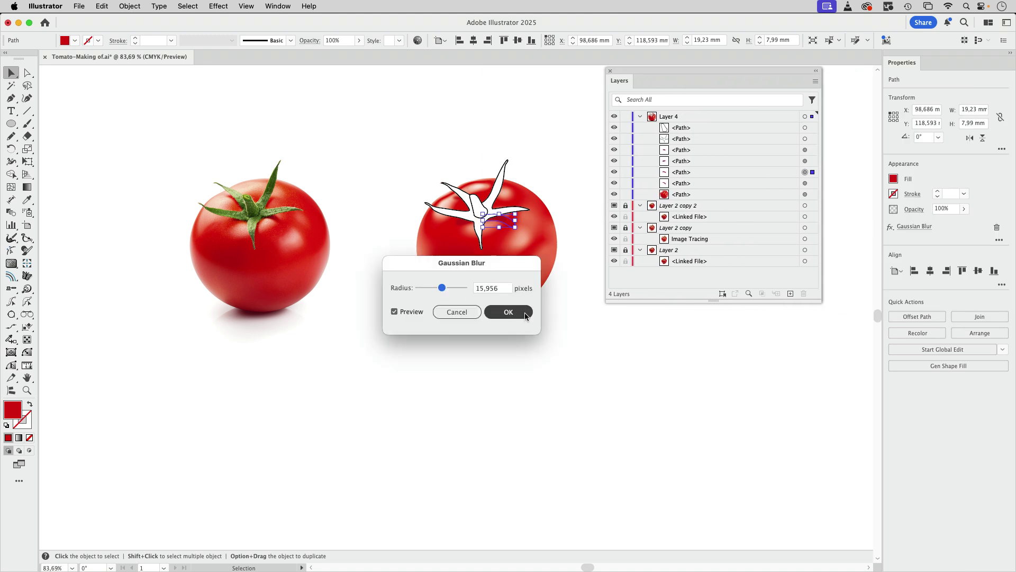
{"action": "left_click", "coordinate": [509, 312]}
Step: Reshape the larger right shadow by moving its anchor points to make it about 19.8 × 9.4 mm
{"action": "scroll", "coordinate": [504, 211], "scroll_direction": "up", "scroll_amount": 5}
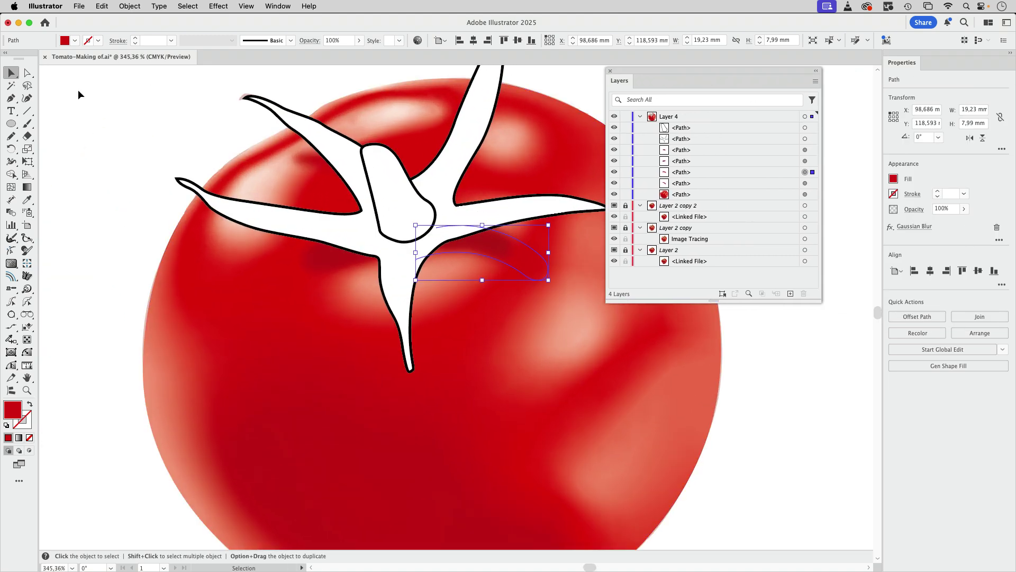
{"action": "left_click", "coordinate": [27, 73]}
{"action": "left_click_drag", "start_coordinate": [539, 256], "coordinate": [539, 244]}
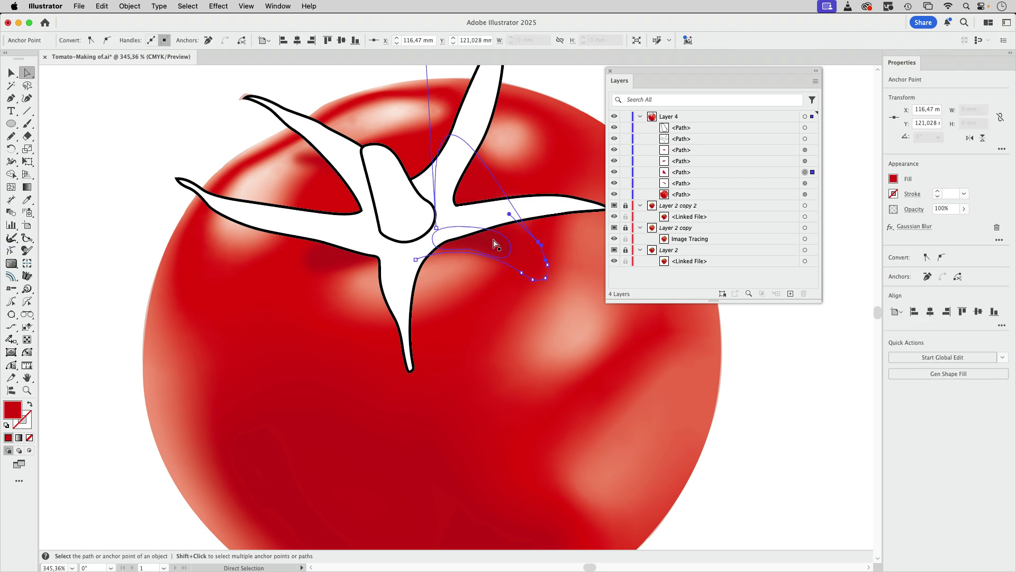
{"action": "key", "text": "super+shift+a"}
{"action": "left_click_drag", "start_coordinate": [520, 216], "coordinate": [415, 227]}
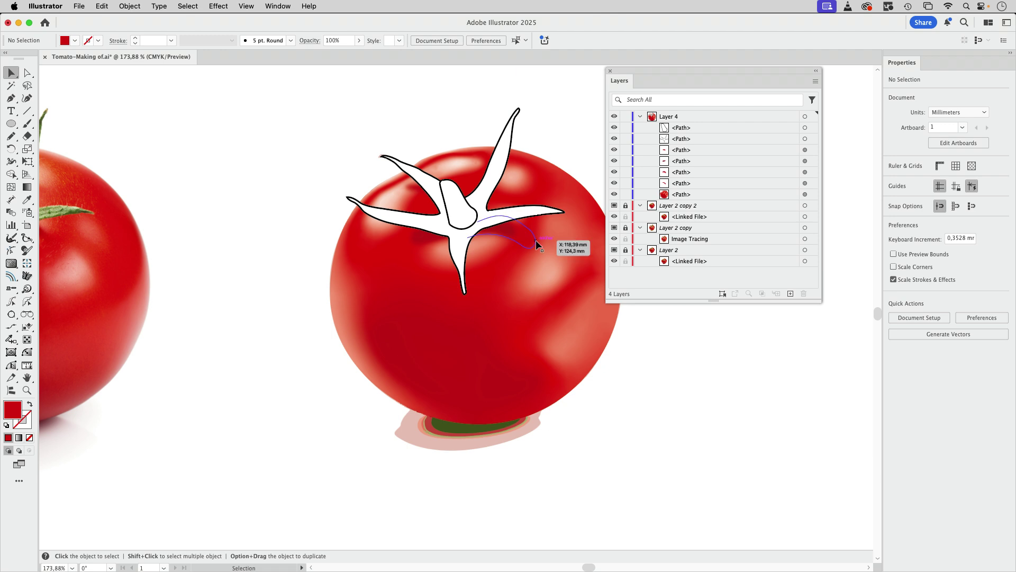
Step: Adjust the cyan in the reshaped right shadow's fill and move the Layers panel away from the artwork
{"action": "left_click", "coordinate": [536, 240]}
{"action": "left_click", "coordinate": [75, 40]}
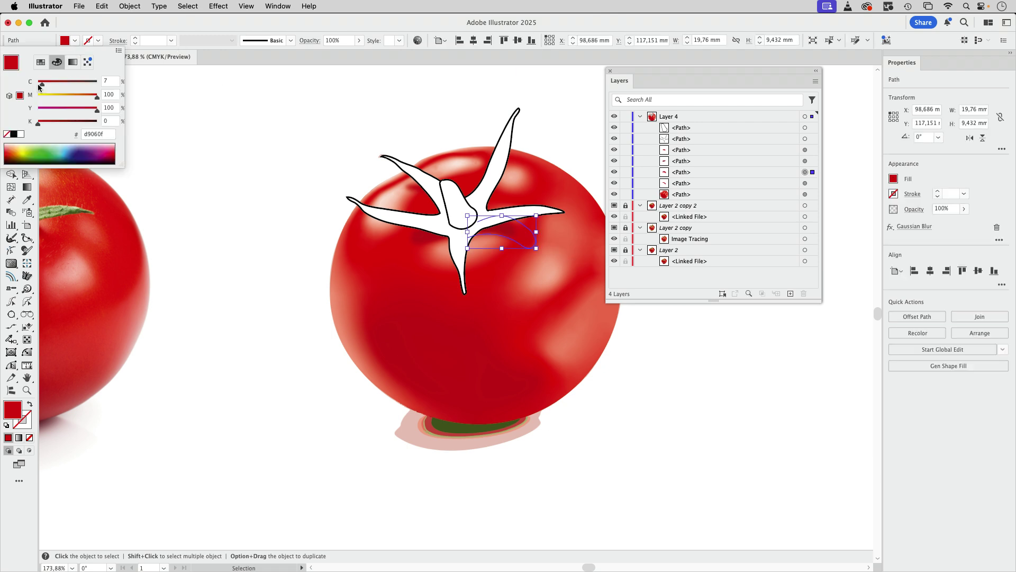
{"action": "key", "text": "super+shift+a"}
{"action": "key", "text": "super+0"}
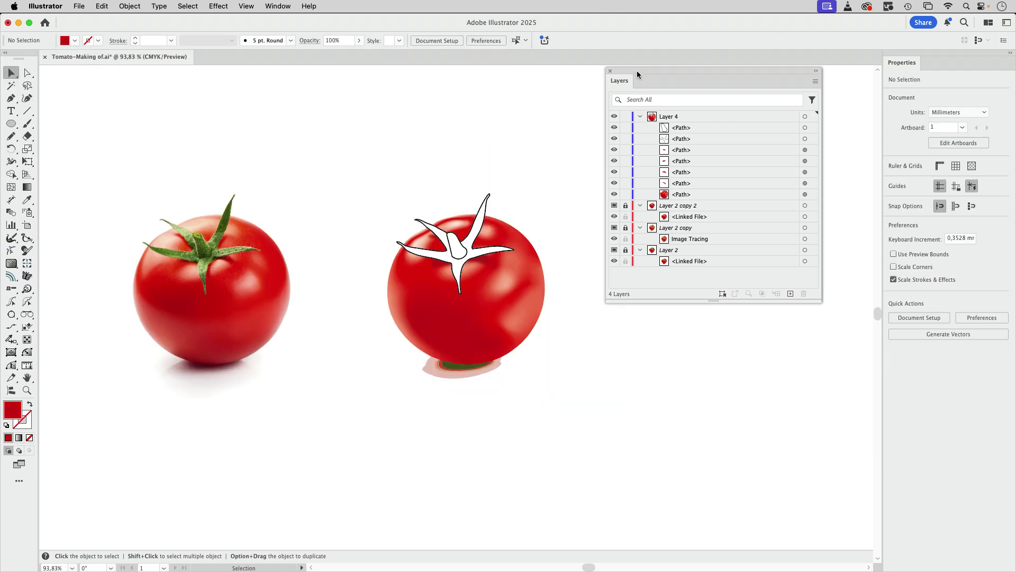
{"action": "left_click_drag", "start_coordinate": [637, 71], "coordinate": [728, 123]}
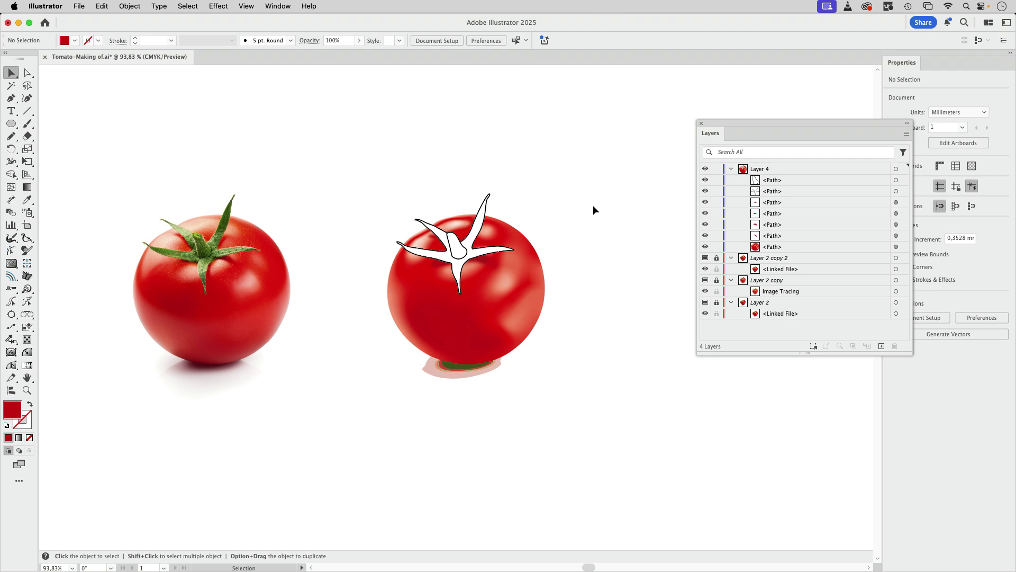